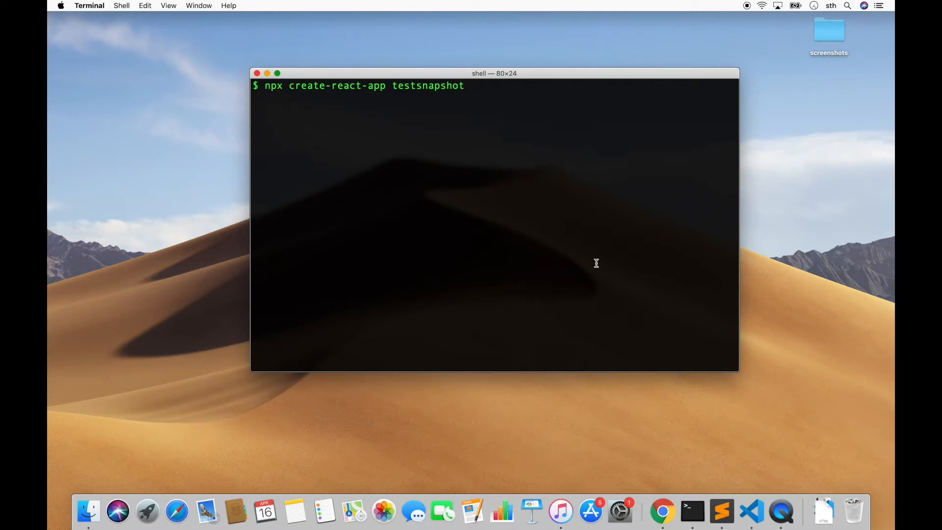
- Move from the Terminal space to the VS Code window holding the testsnapshot project
{"action": "key", "text": "ctrl+Right"}
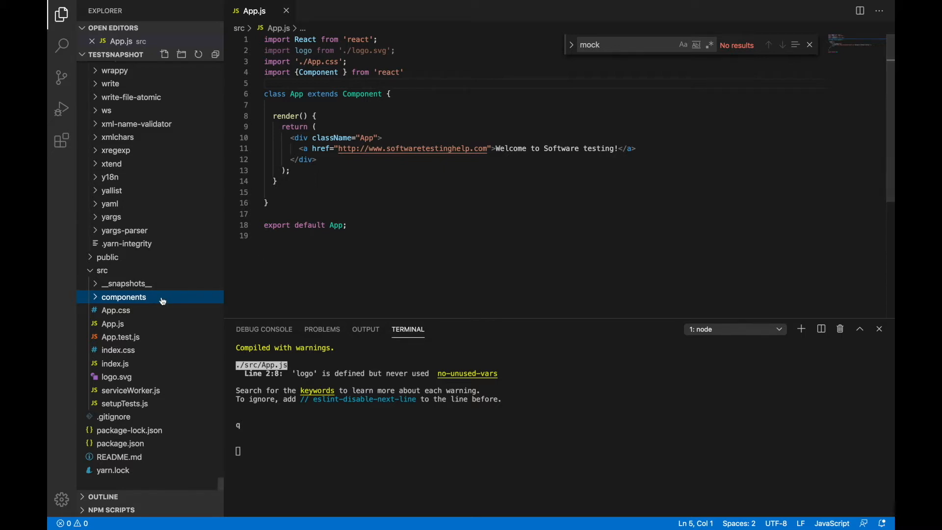
{"action": "mouse_move", "coordinate": [116, 55]}
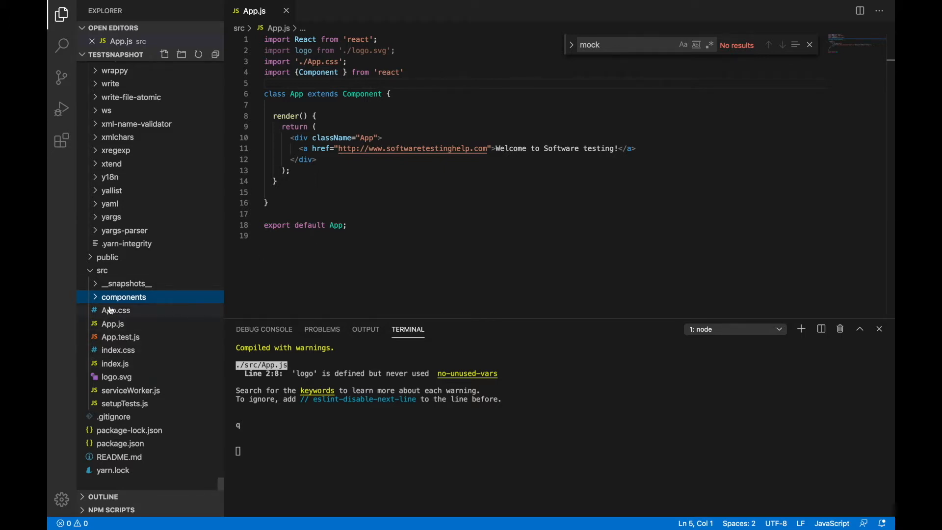
- Review the render JSX in App.js, expand the empty components folder and bring up the src folder's actions
{"action": "left_click", "coordinate": [116, 325]}
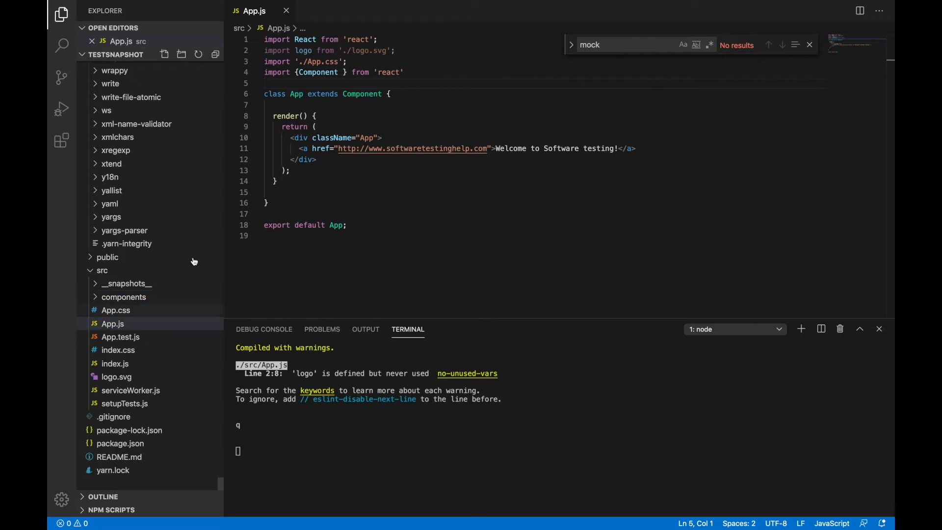
{"action": "left_click_drag", "start_coordinate": [273, 116], "coordinate": [273, 193]}
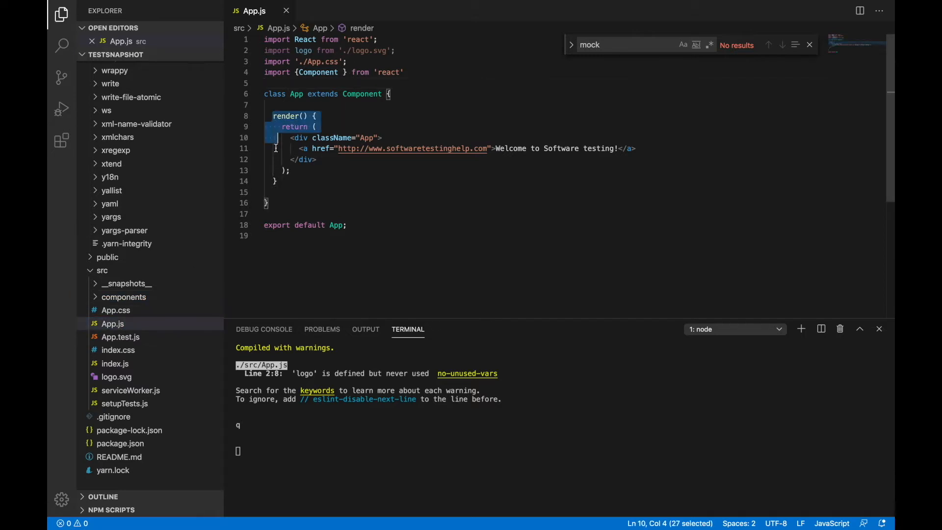
{"action": "left_click_drag", "start_coordinate": [290, 137], "coordinate": [331, 159]}
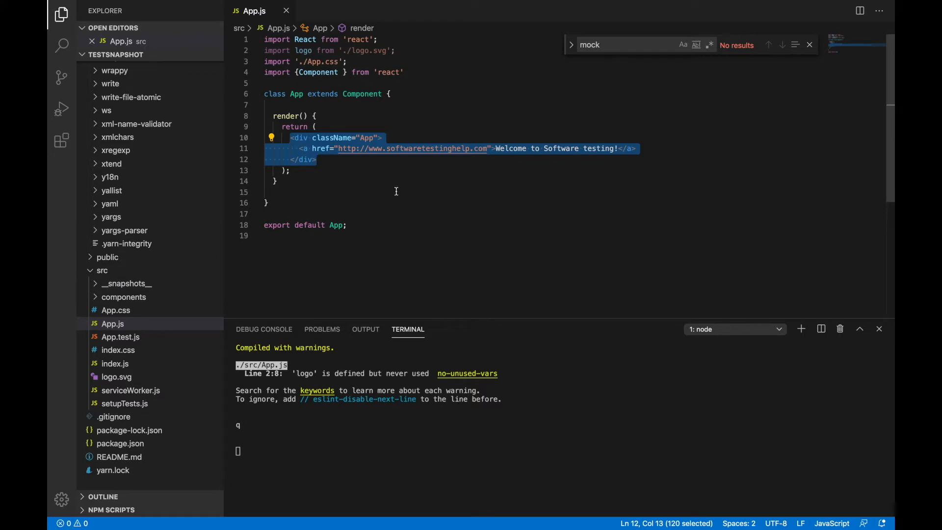
{"action": "mouse_move", "coordinate": [123, 297]}
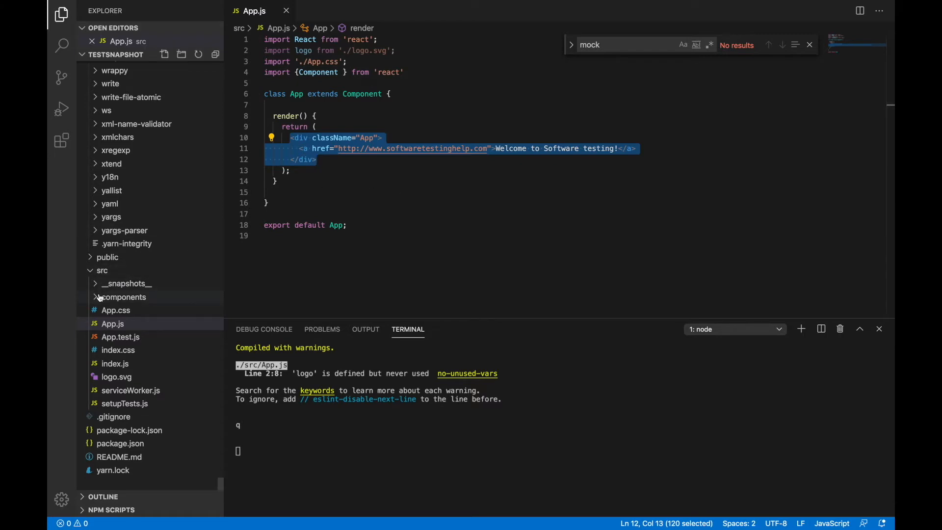
{"action": "left_click", "coordinate": [99, 297]}
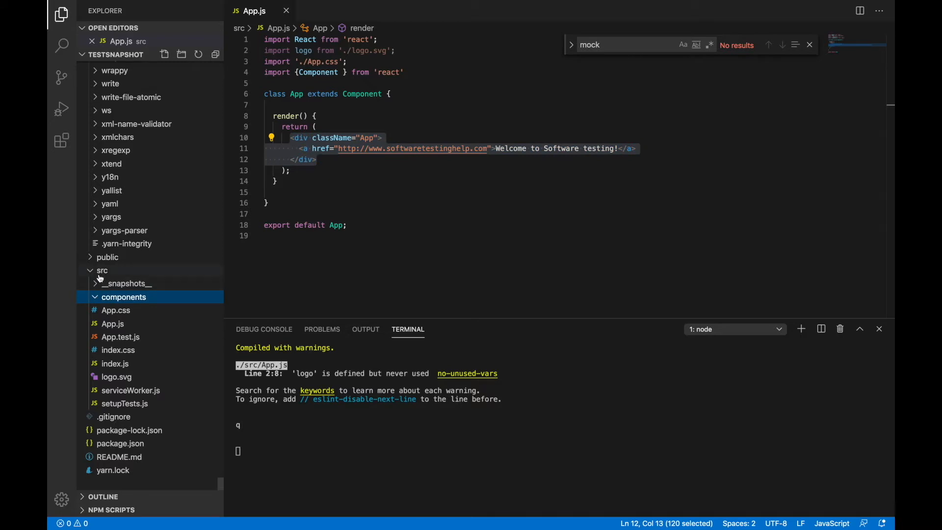
{"action": "right_click", "coordinate": [101, 273]}
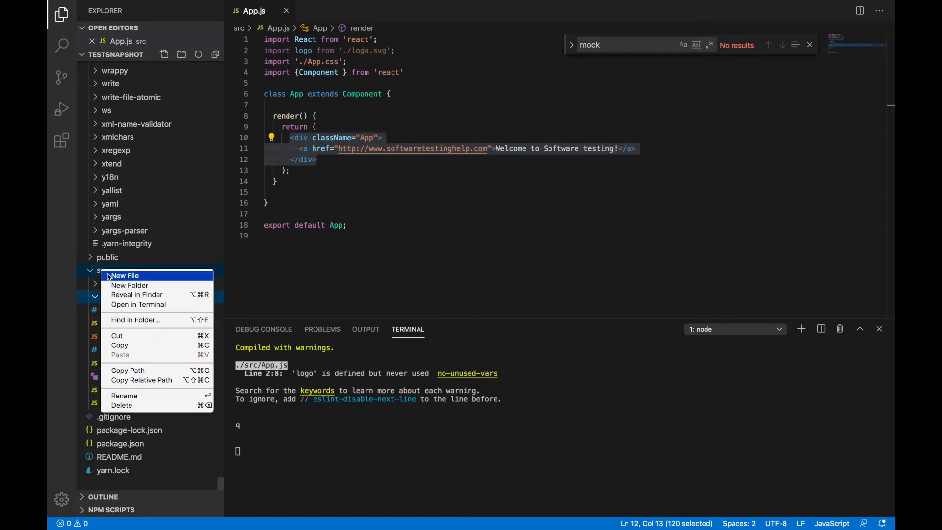
- Create a tests folder under src and a new empty component1.js inside components
{"action": "left_click", "coordinate": [115, 285]}
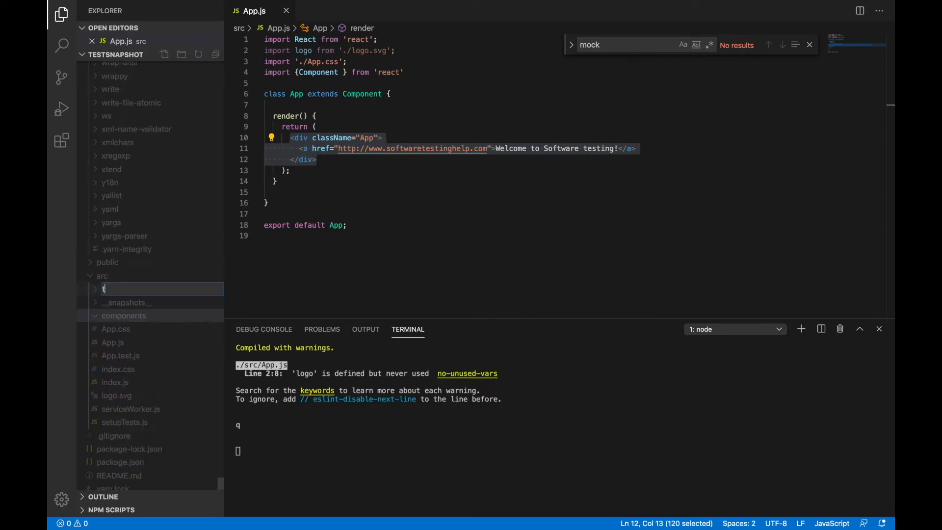
{"action": "type", "text": "tests"}
{"action": "key", "text": "Return"}
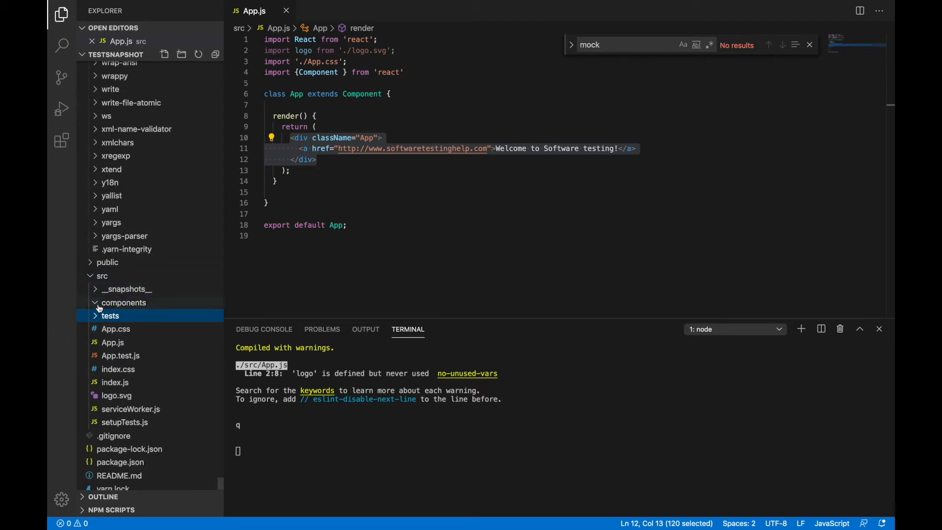
{"action": "left_click", "coordinate": [110, 303]}
{"action": "right_click", "coordinate": [112, 304]}
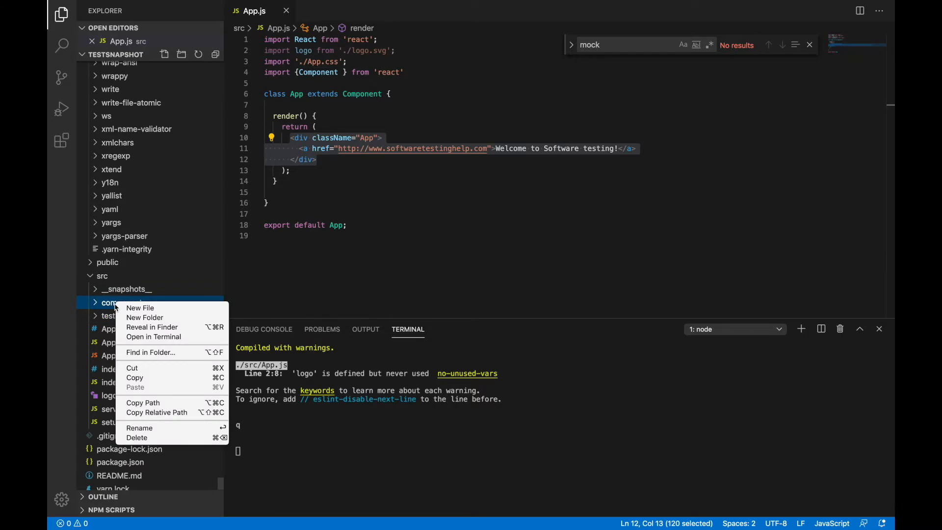
{"action": "left_click", "coordinate": [140, 308]}
{"action": "type", "text": "componen"}
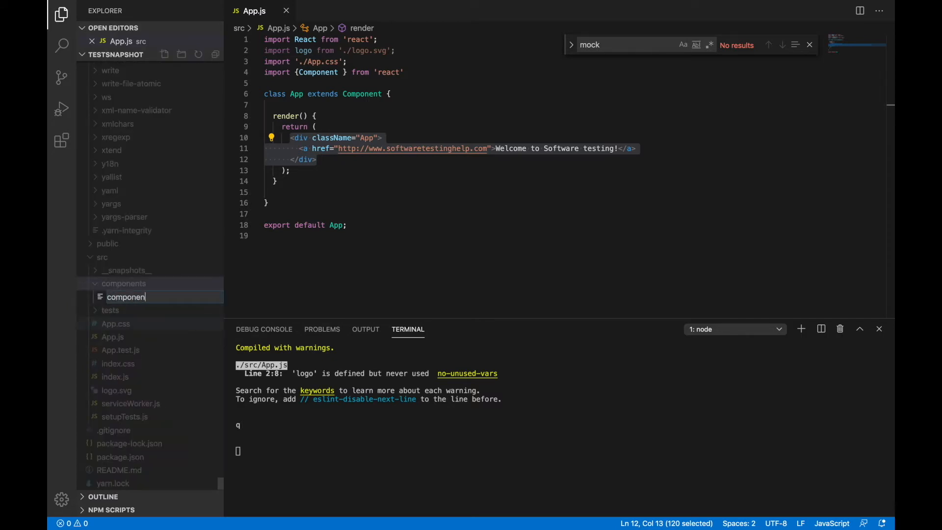
{"action": "type", "text": "t1.js"}
{"action": "key", "text": "Return"}
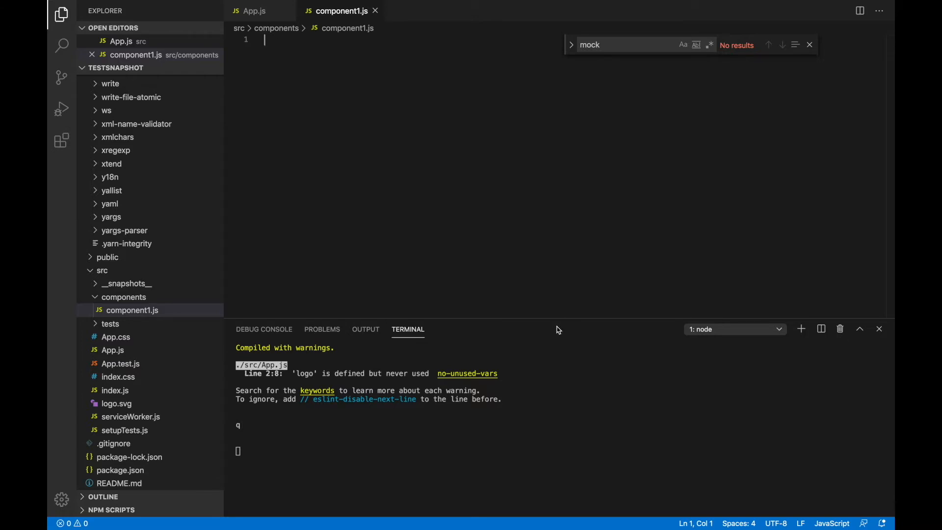
{"action": "type", "text": "impo"}
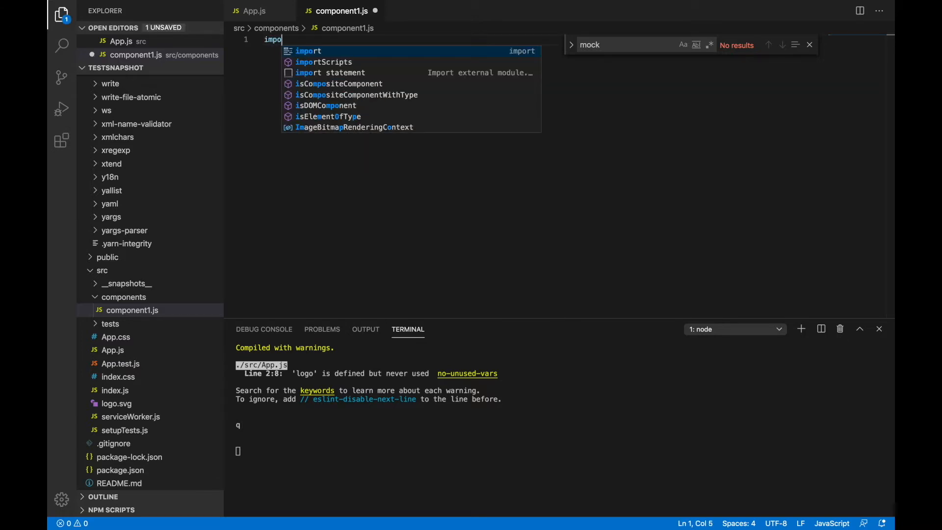
{"action": "type", "text": "rt "}
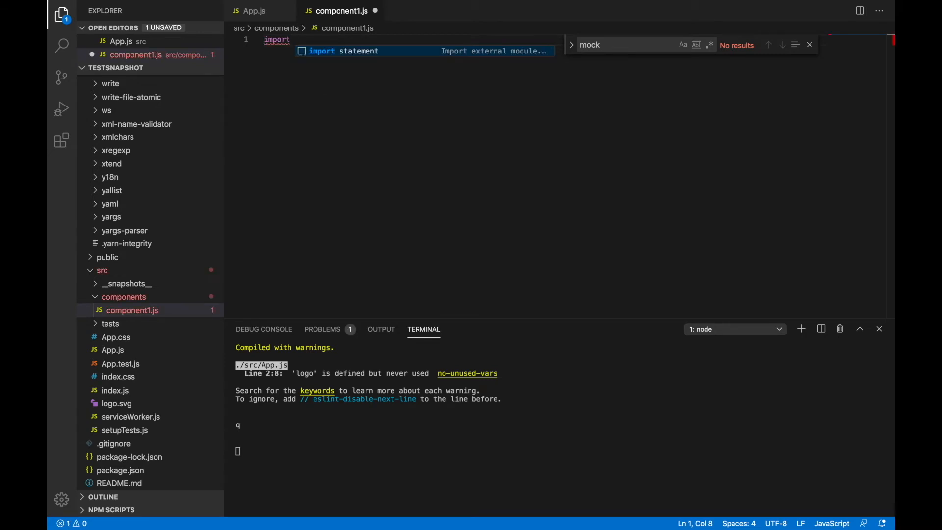
{"action": "type", "text": "R"}
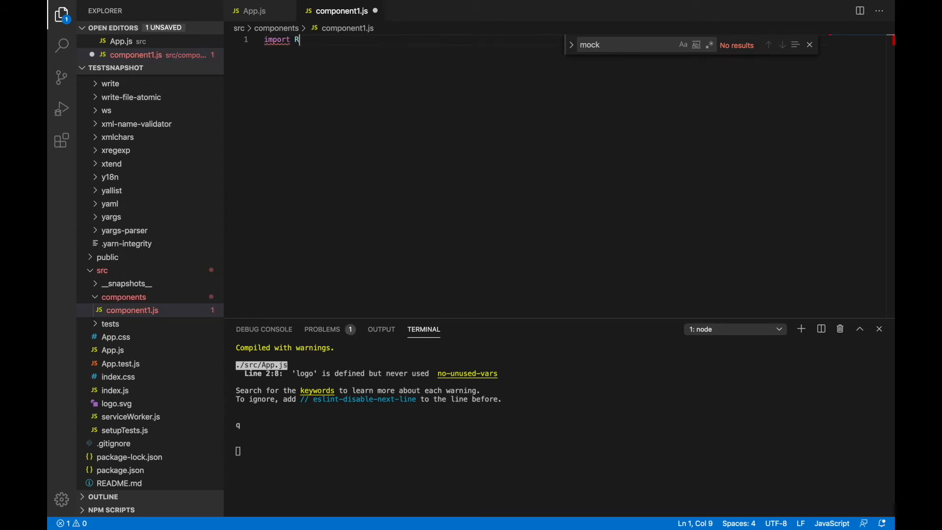
{"action": "type", "text": "eact, "}
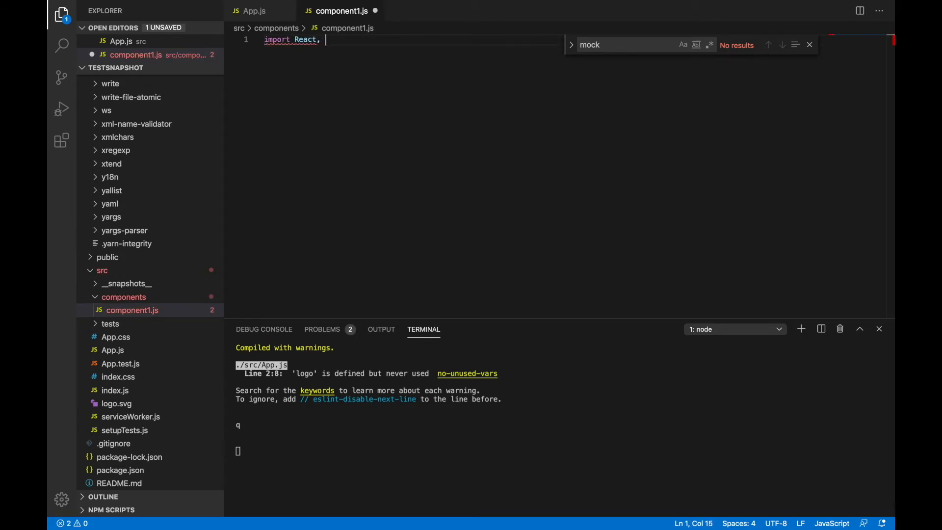
{"action": "type", "text": "{"}
{"action": "type", "text": " Component} "}
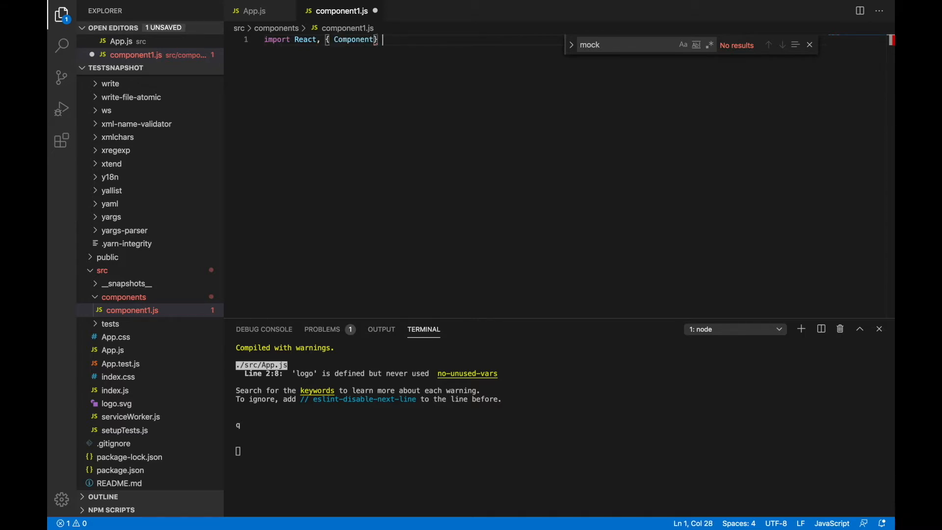
{"action": "type", "text": "from 'rea"}
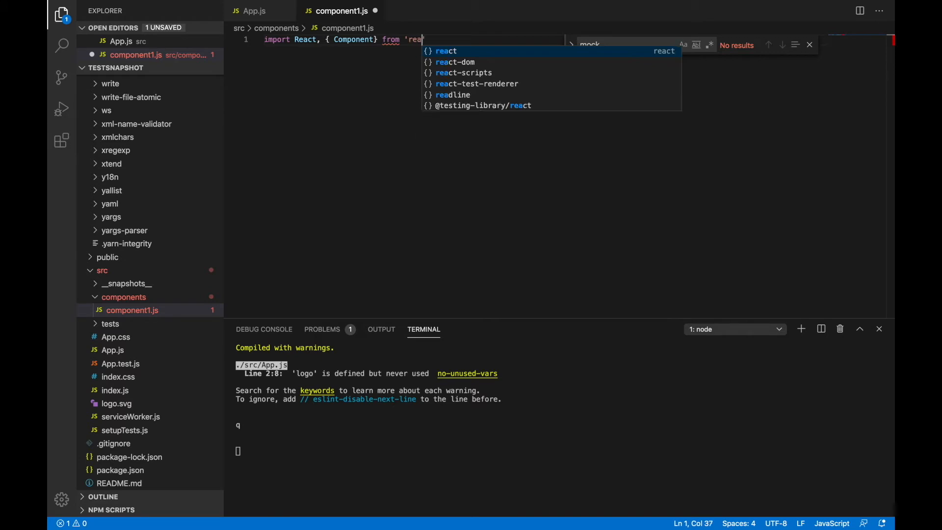
{"action": "type", "text": "ct'"}
- Write a Component1 class whose render returns <div id="component1">Hello Component1</div>, and save the file
{"action": "key", "text": "Return"}
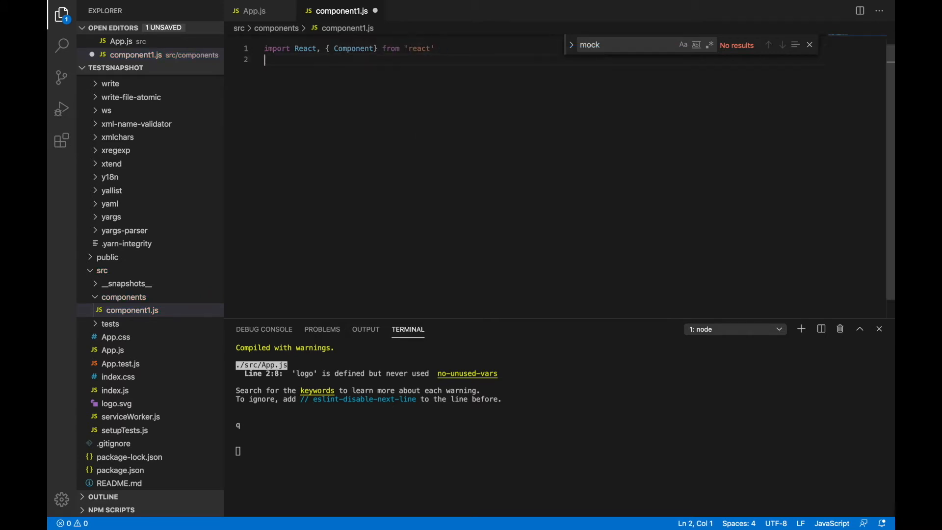
{"action": "key", "text": "Return"}
{"action": "type", "text": "cl"}
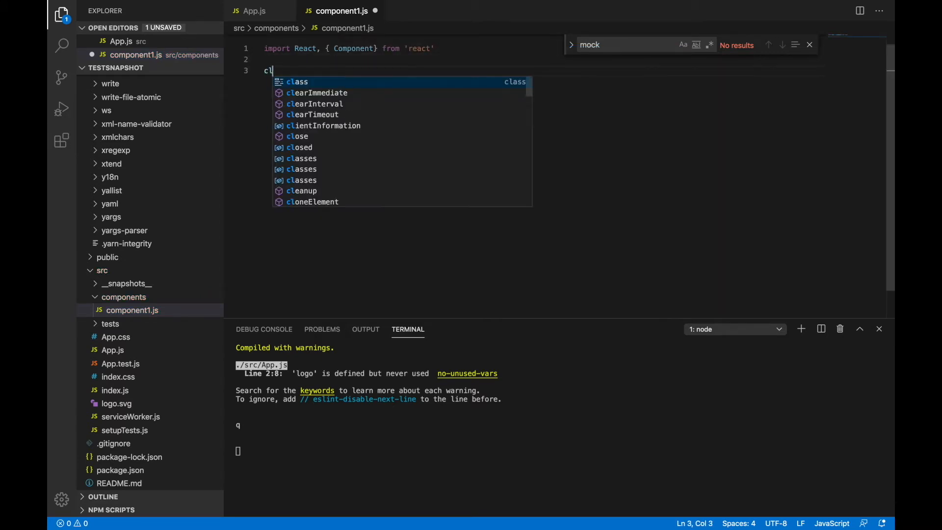
{"action": "type", "text": "ass Component"}
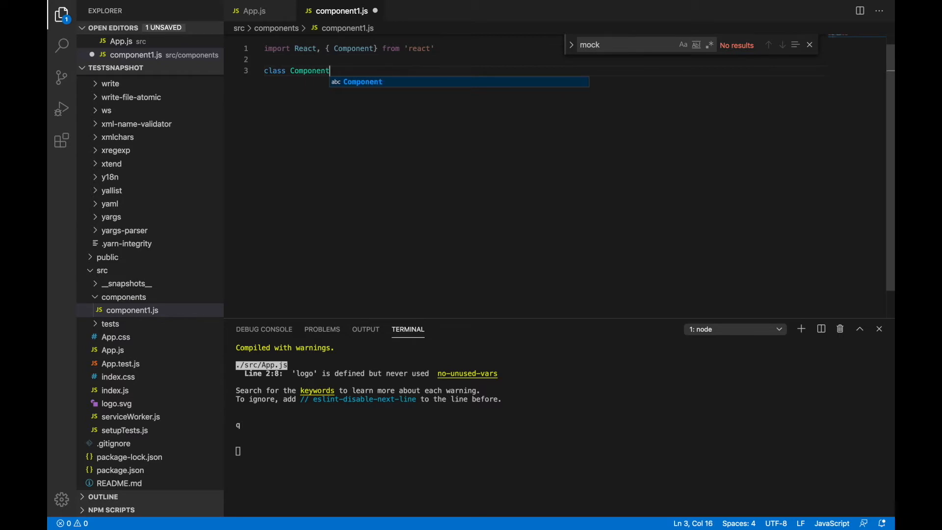
{"action": "type", "text": "1 ex"}
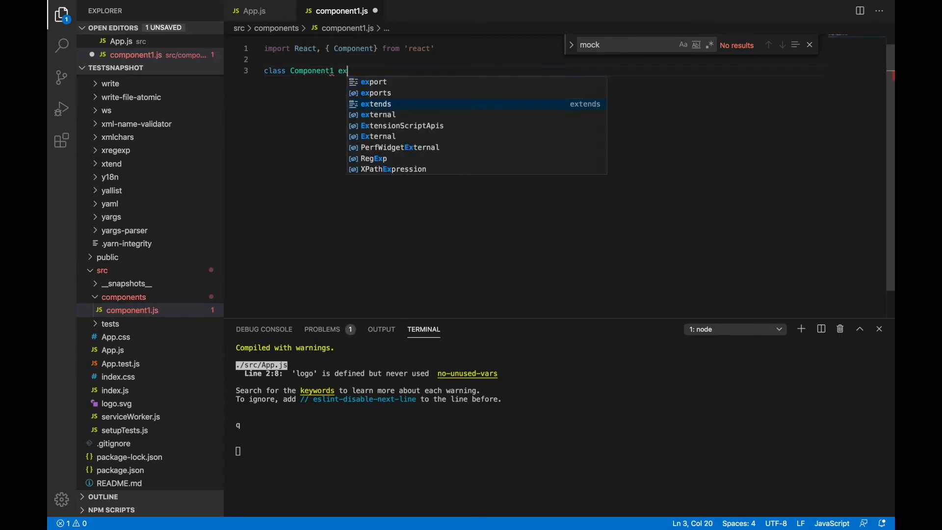
{"action": "type", "text": "tends "}
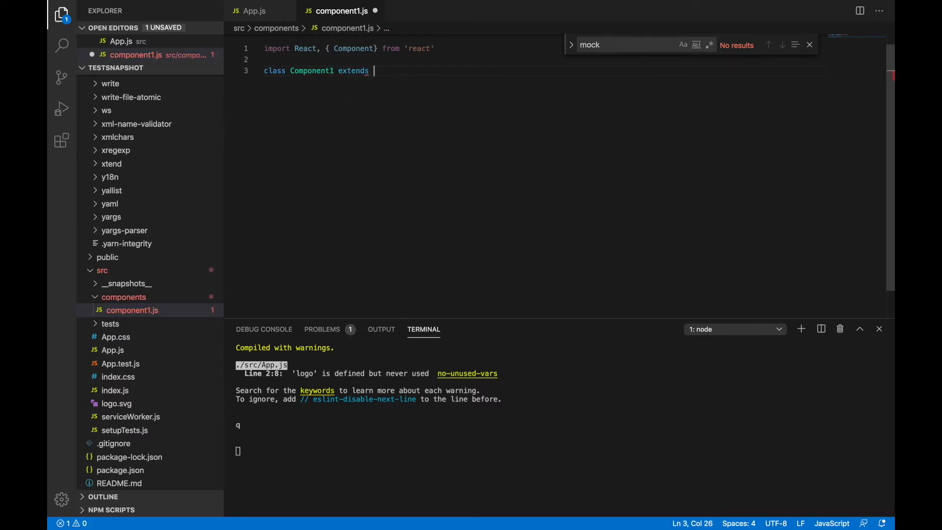
{"action": "type", "text": "Compo"}
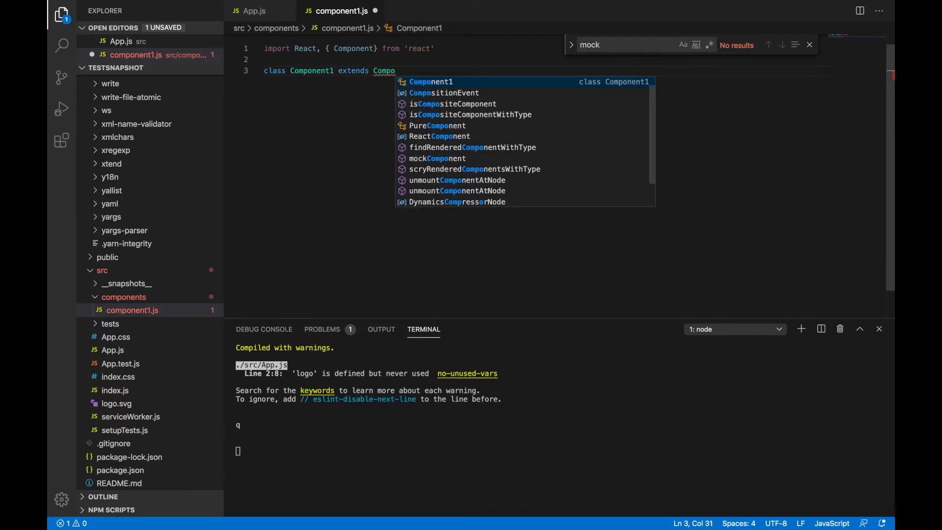
{"action": "type", "text": "nent {"}
{"action": "key", "text": "Return"}
{"action": "key", "text": "Return"}
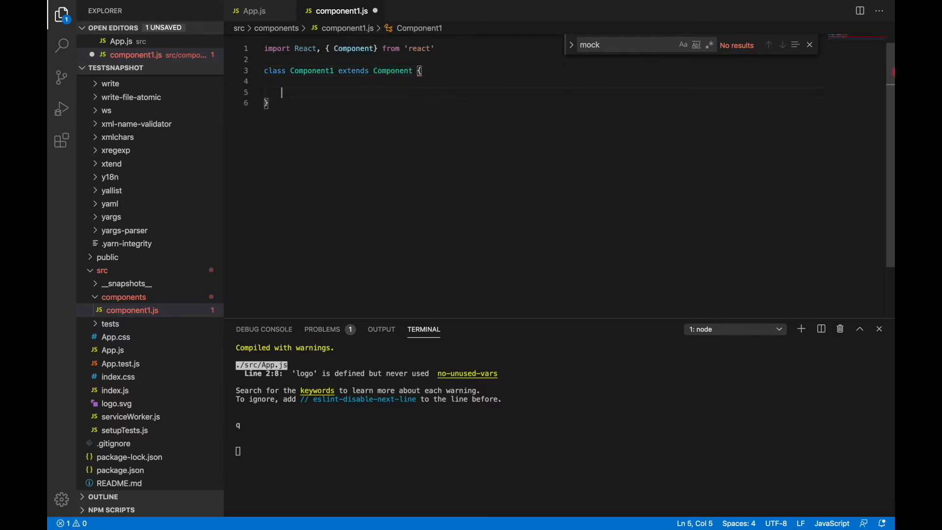
{"action": "type", "text": "ren"}
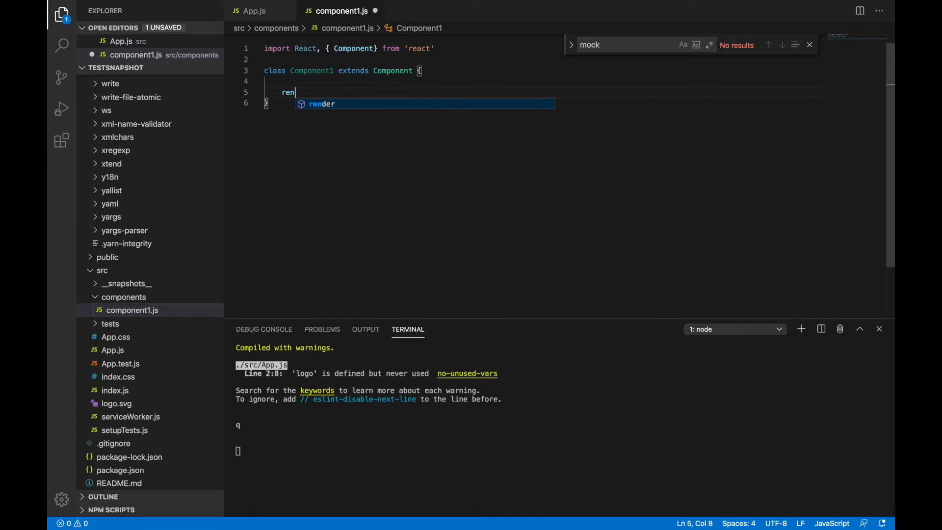
{"action": "type", "text": "der() {"}
{"action": "key", "text": "Return"}
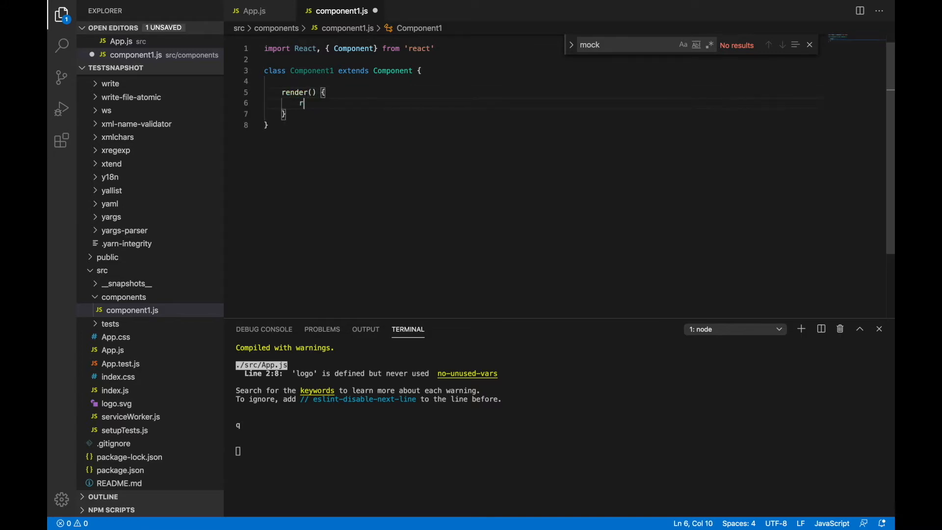
{"action": "type", "text": "return"}
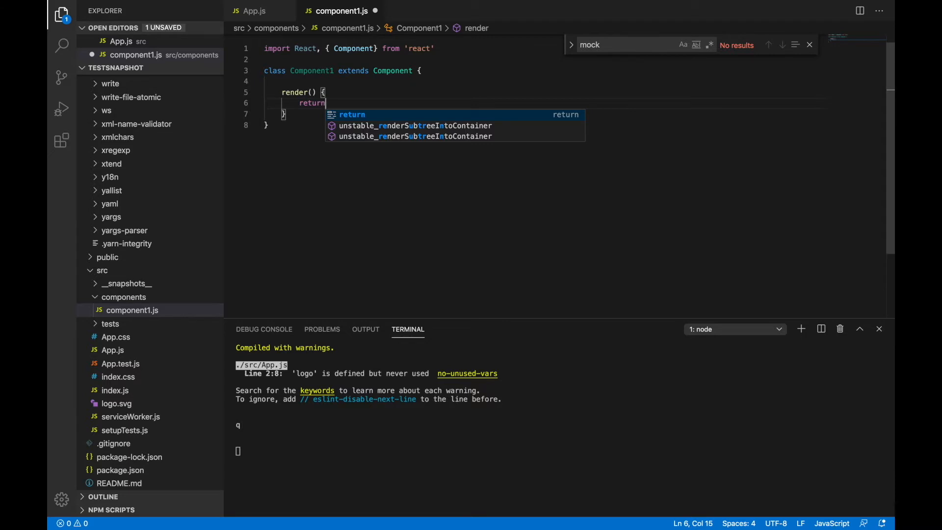
{"action": "type", "text": "("}
{"action": "key", "text": "Return"}
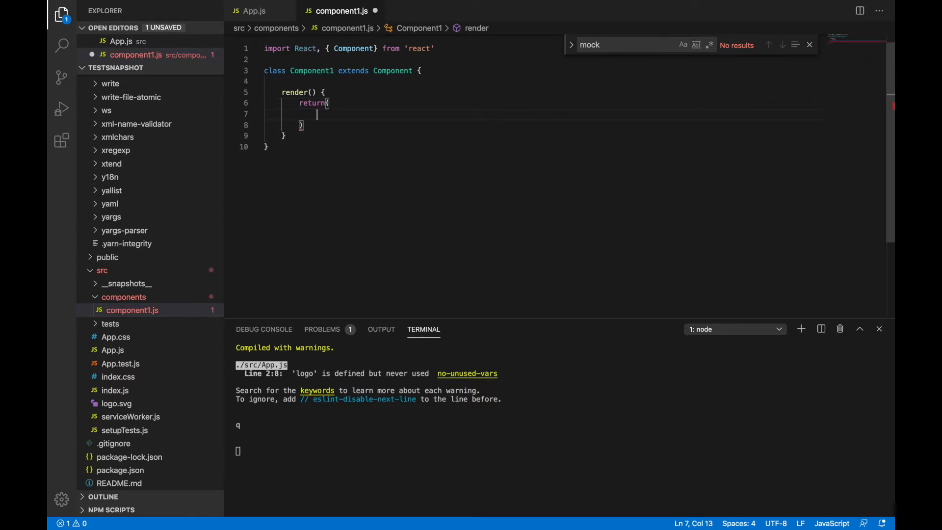
{"action": "type", "text": "<d"}
{"action": "key", "text": "BackSpace"}
{"action": "type", "text": "d"}
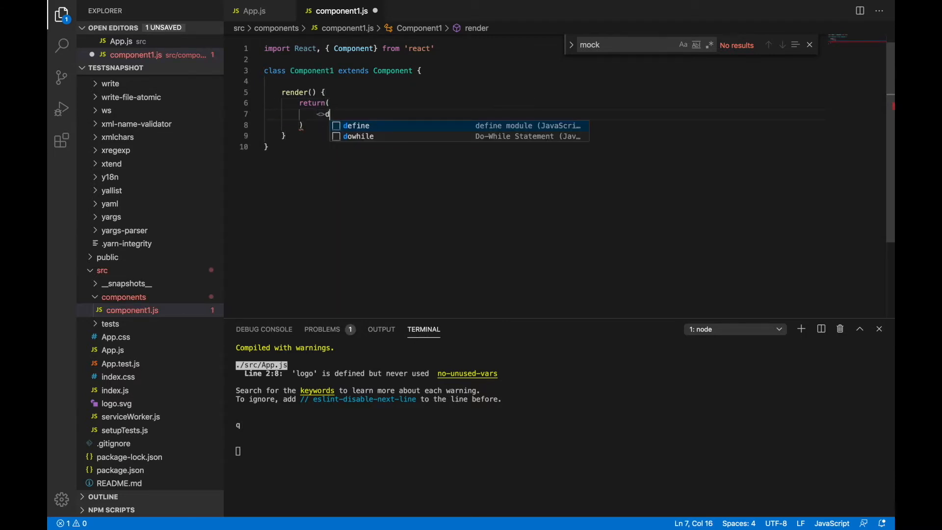
{"action": "type", "text": "iv i"}
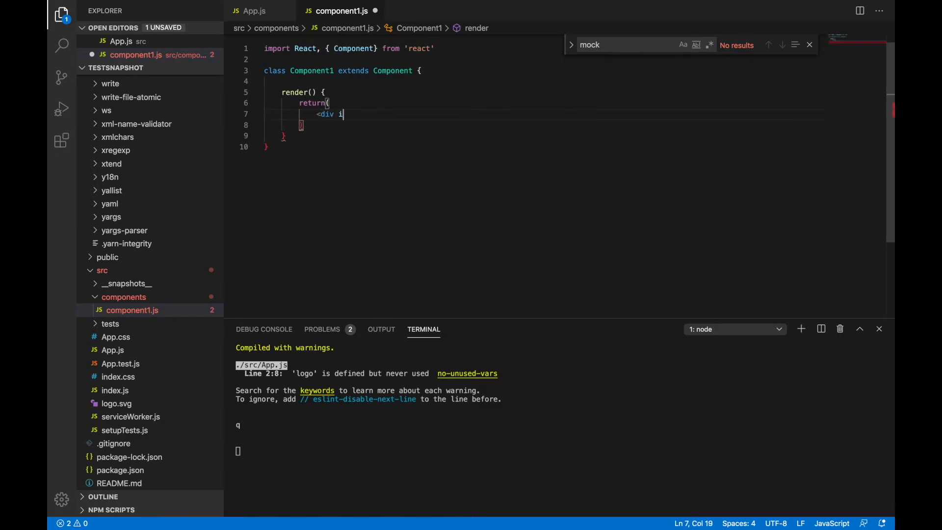
{"action": "type", "text": "d=\"co"}
{"action": "type", "text": "mponent1\""}
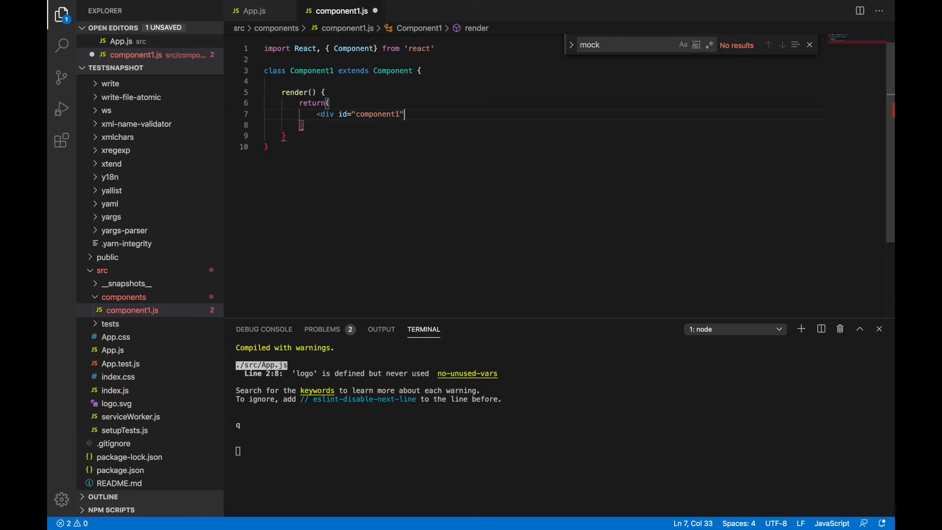
{"action": "type", "text": "Hello"}
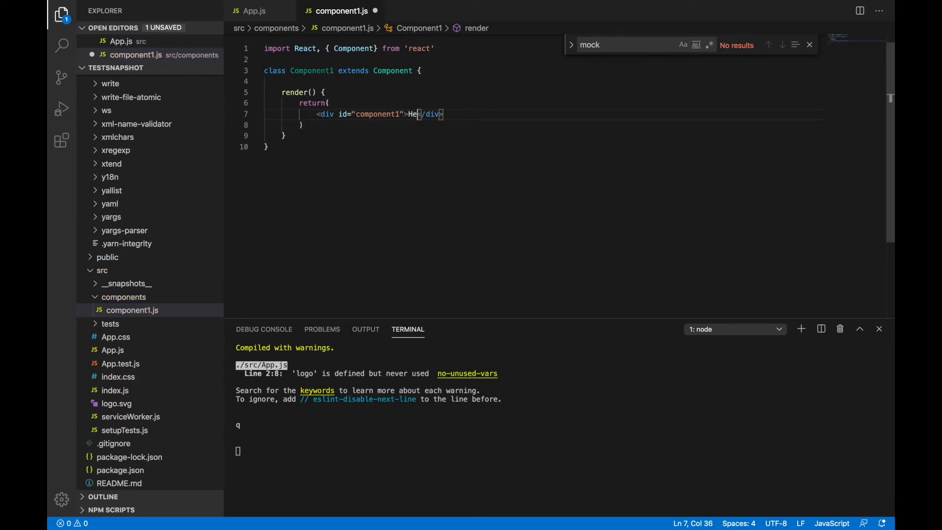
{"action": "type", "text": " Component1"}
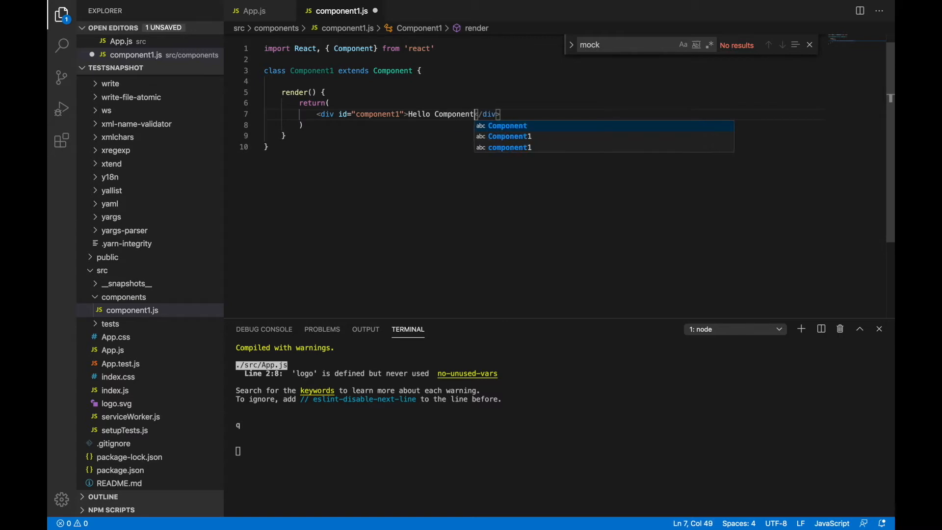
{"action": "type", "text": "1"}
{"action": "left_click", "coordinate": [317, 141]}
{"action": "key", "text": "ctrl+s"}
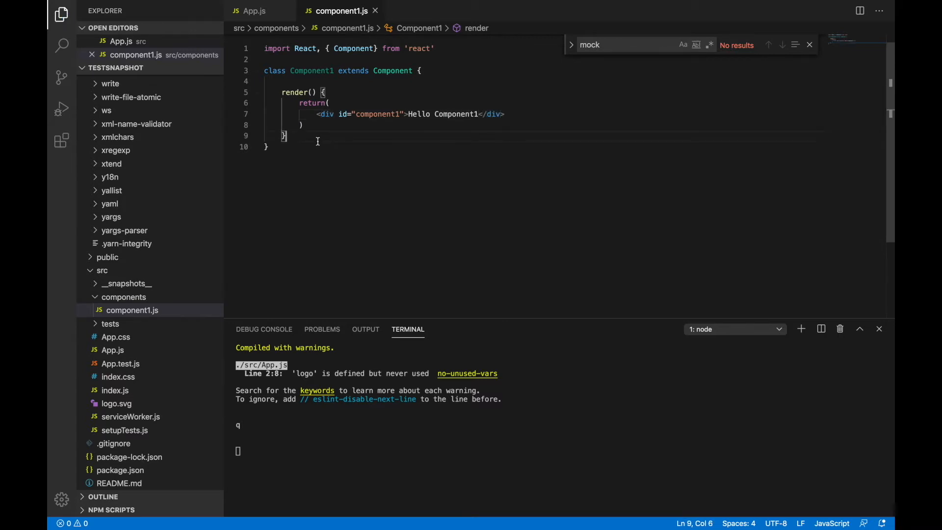
- Duplicate component1.js in the Explorer and rename the copy to component2.js
{"action": "left_click", "coordinate": [150, 310]}
{"action": "key", "text": "ctrl+c"}
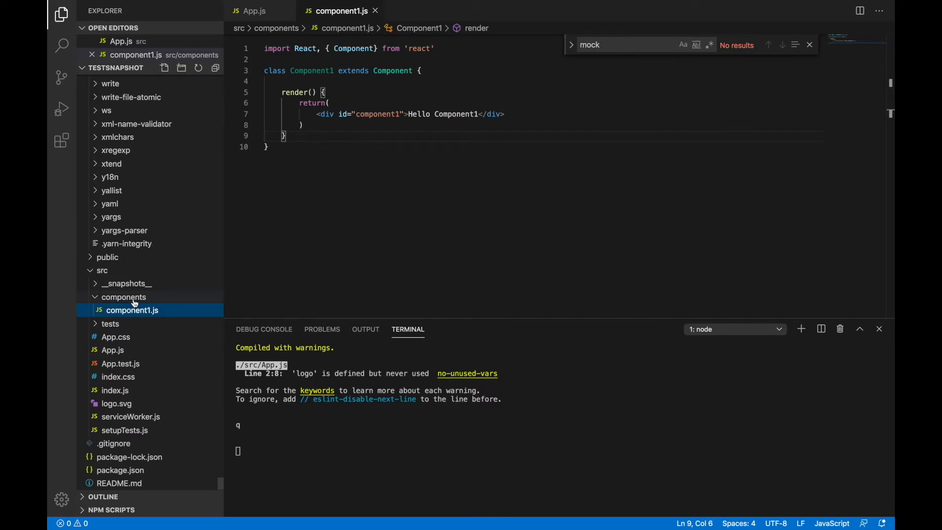
{"action": "key", "text": "ctrl+v"}
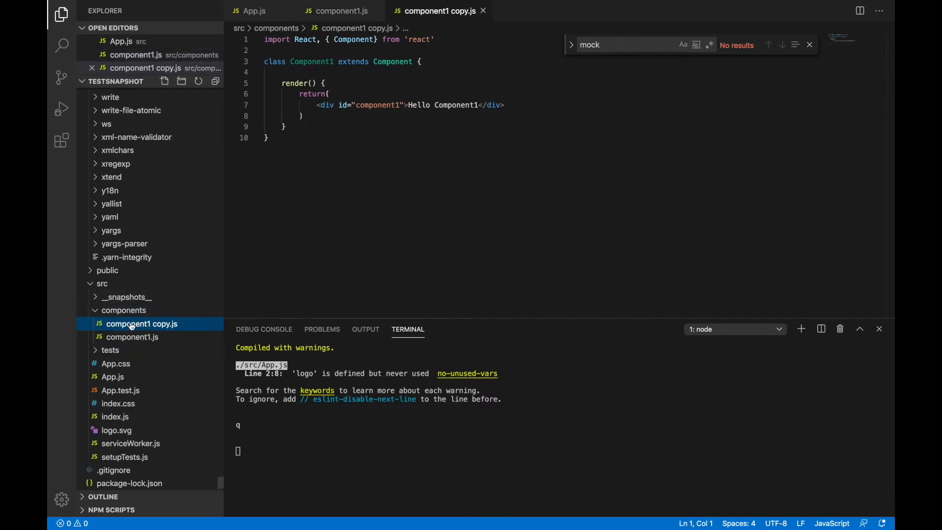
{"action": "right_click", "coordinate": [146, 325]}
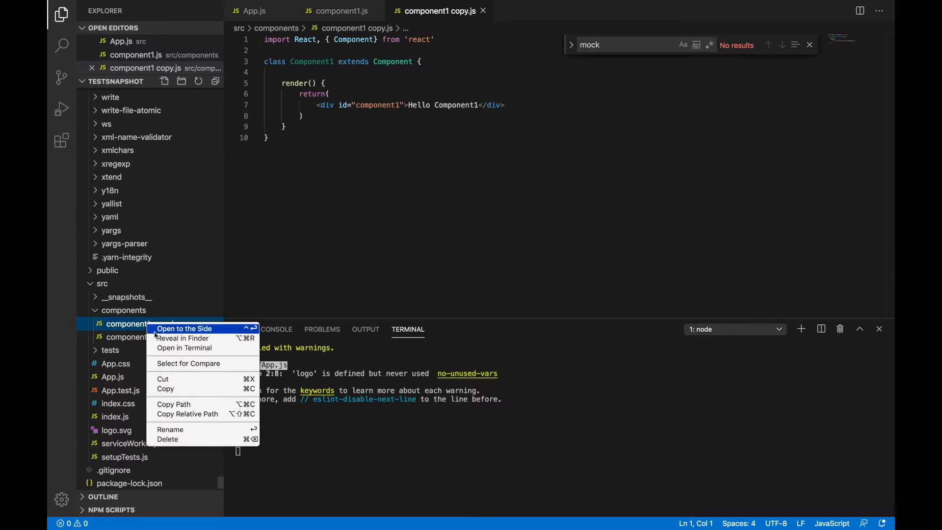
{"action": "left_click", "coordinate": [171, 429]}
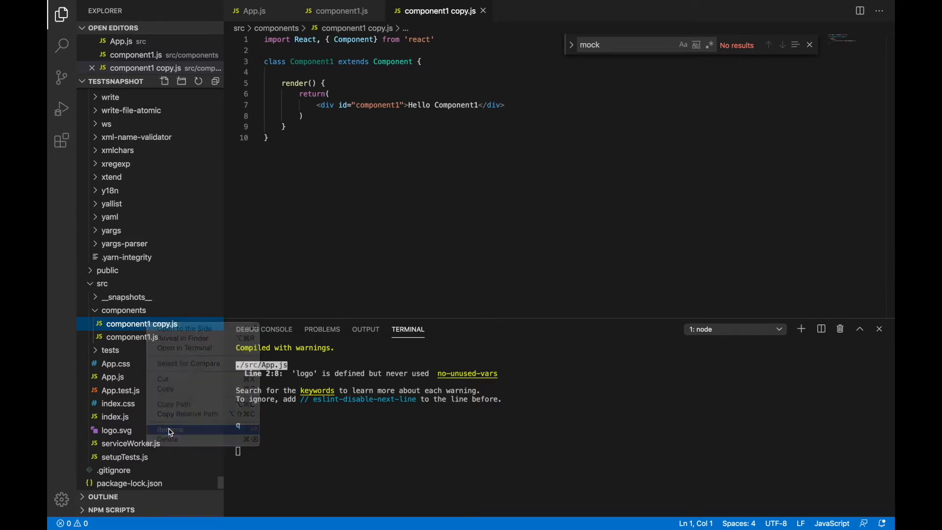
{"action": "key", "text": "BackSpace"}
{"action": "key", "text": "BackSpace"}
{"action": "key", "text": "BackSpace"}
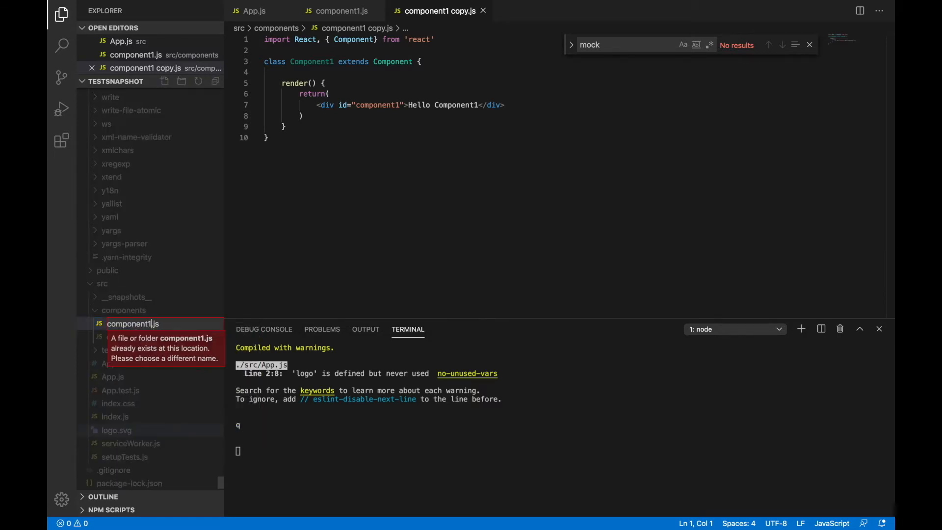
{"action": "key", "text": "BackSpace"}
{"action": "type", "text": "2"}
{"action": "key", "text": "Return"}
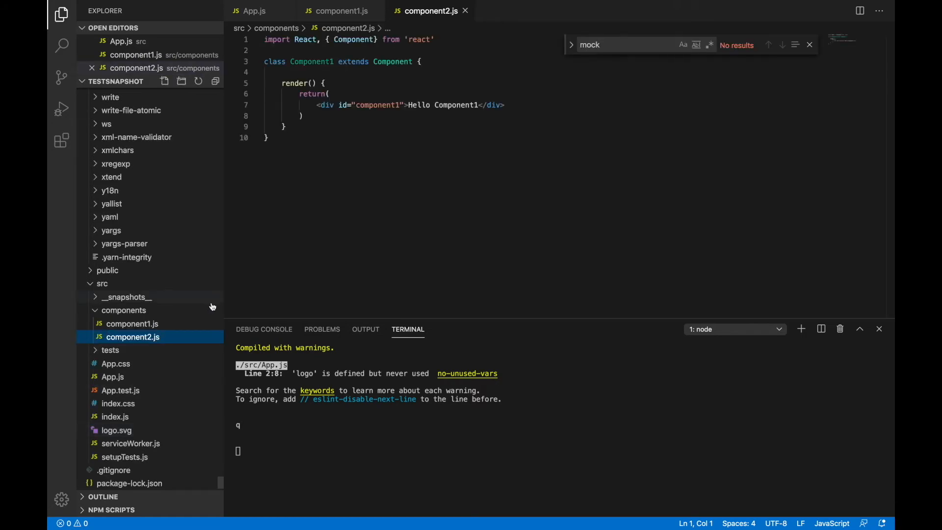
- Change the class, div id and greeting to Component2/component2/Hello Component2, save, and close the find widget
{"action": "left_click", "coordinate": [335, 61]}
{"action": "key", "text": "BackSpace"}
{"action": "type", "text": "2"}
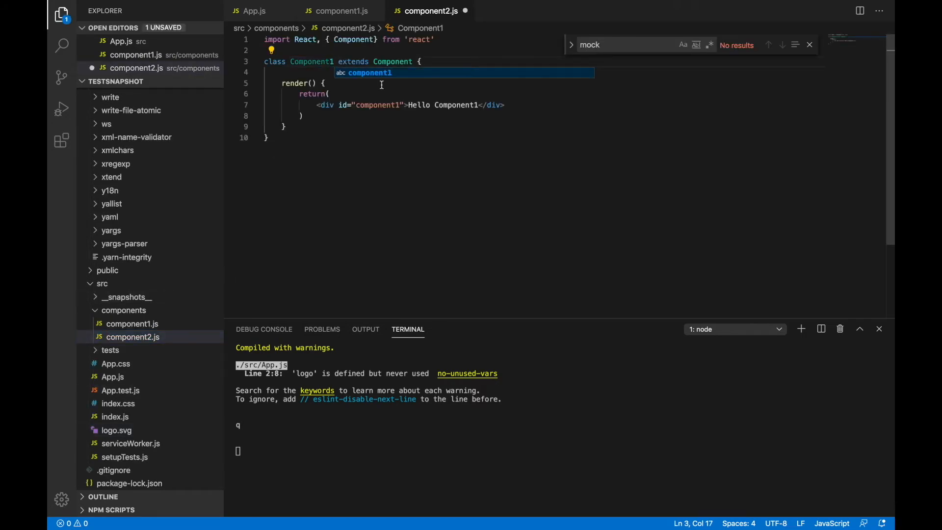
{"action": "key", "text": "Escape"}
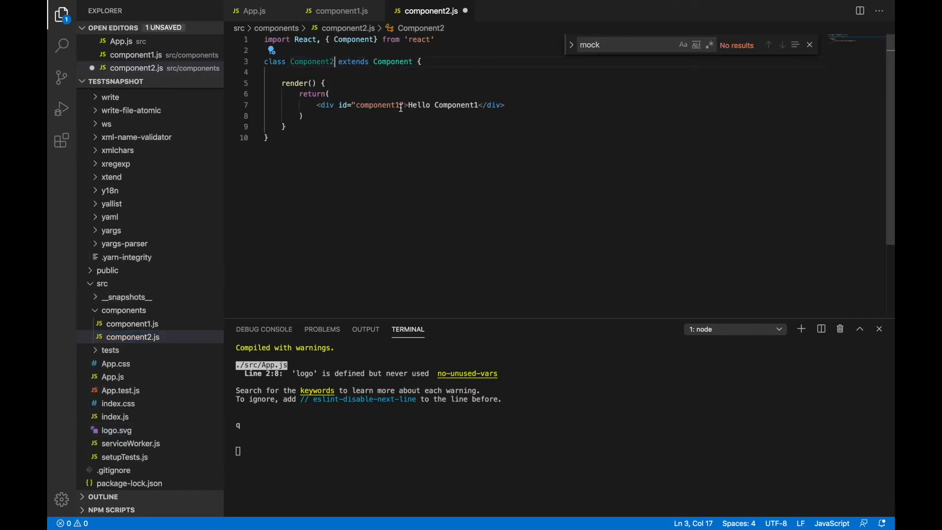
{"action": "left_click", "coordinate": [400, 106]}
{"action": "key", "text": "BackSpace"}
{"action": "type", "text": "2"}
{"action": "key", "text": "BackSpace"}
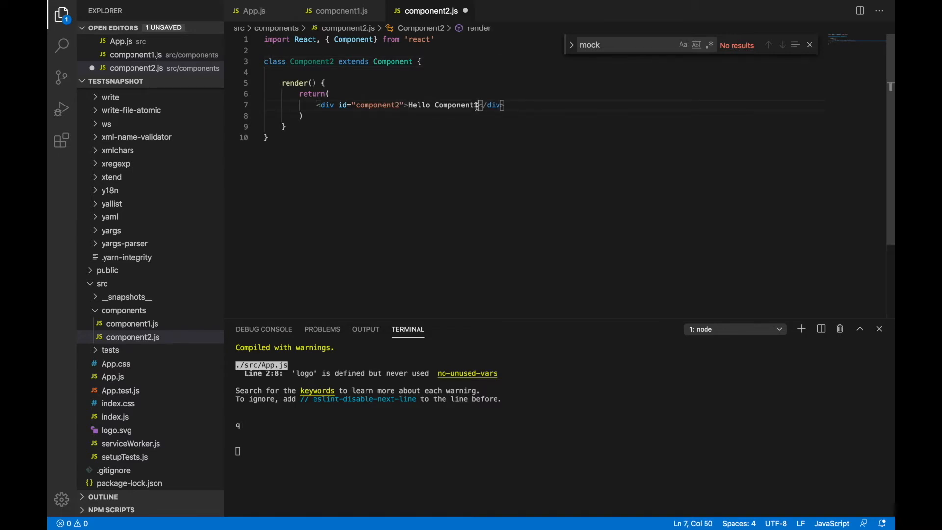
{"action": "type", "text": "2"}
{"action": "left_click", "coordinate": [424, 127]}
{"action": "key", "text": "ctrl+s"}
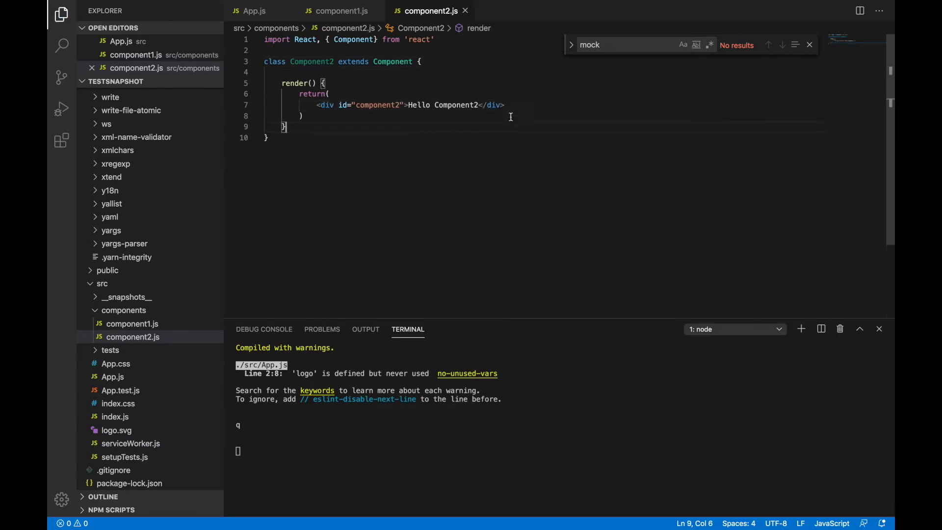
{"action": "left_click", "coordinate": [491, 105]}
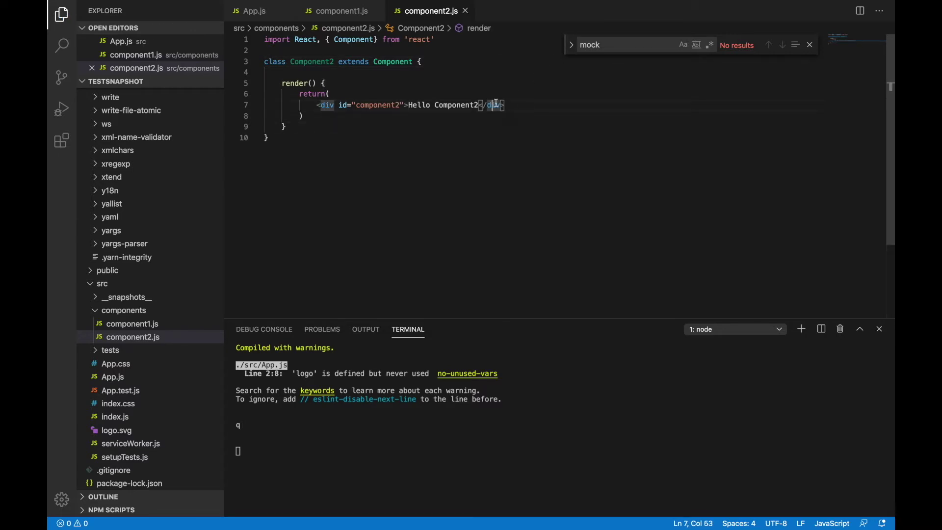
{"action": "left_click", "coordinate": [809, 45]}
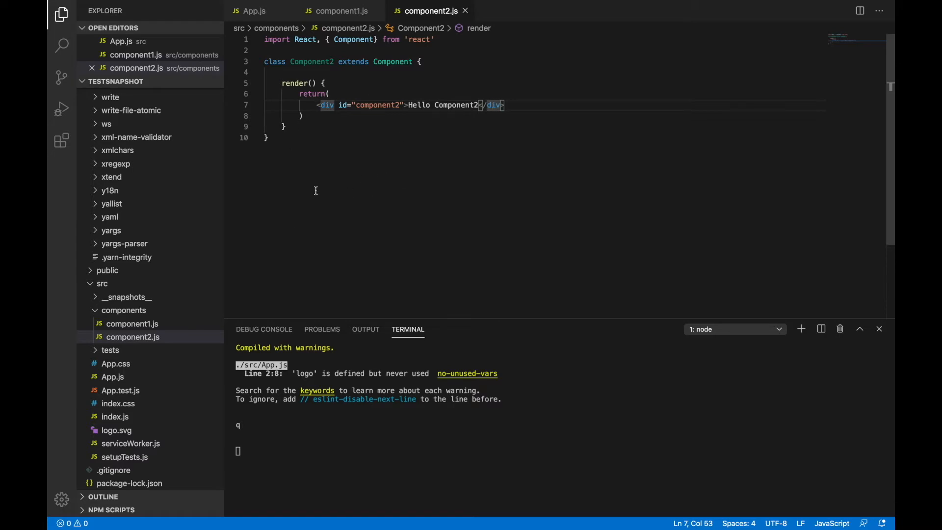
- Paste another copy of component2.js into components and rename it to component3.js
{"action": "left_click", "coordinate": [133, 311]}
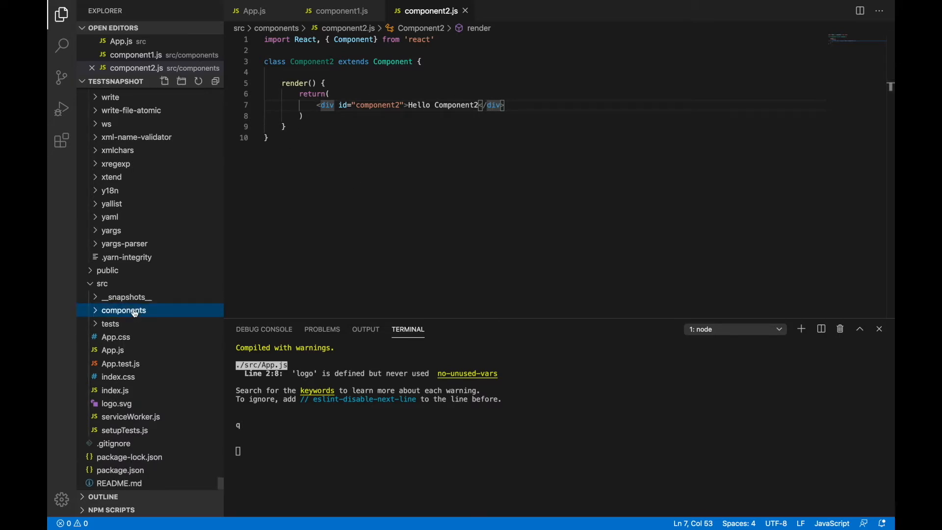
{"action": "left_click", "coordinate": [134, 310]}
{"action": "key", "text": "super+v"}
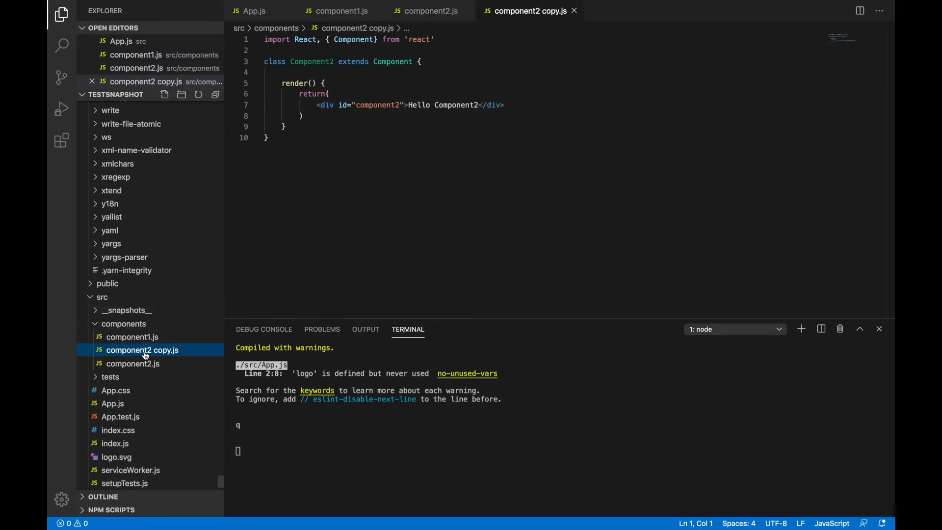
{"action": "right_click", "coordinate": [145, 356]}
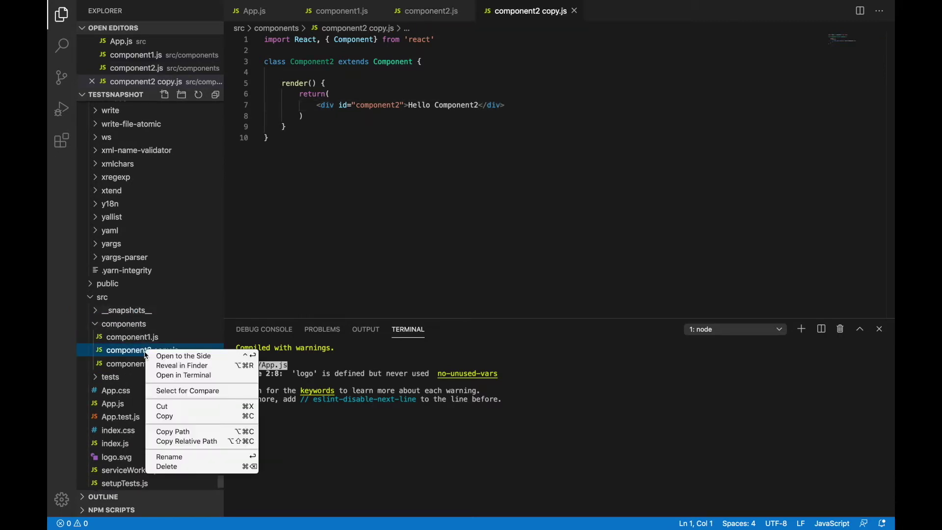
{"action": "left_click", "coordinate": [169, 456]}
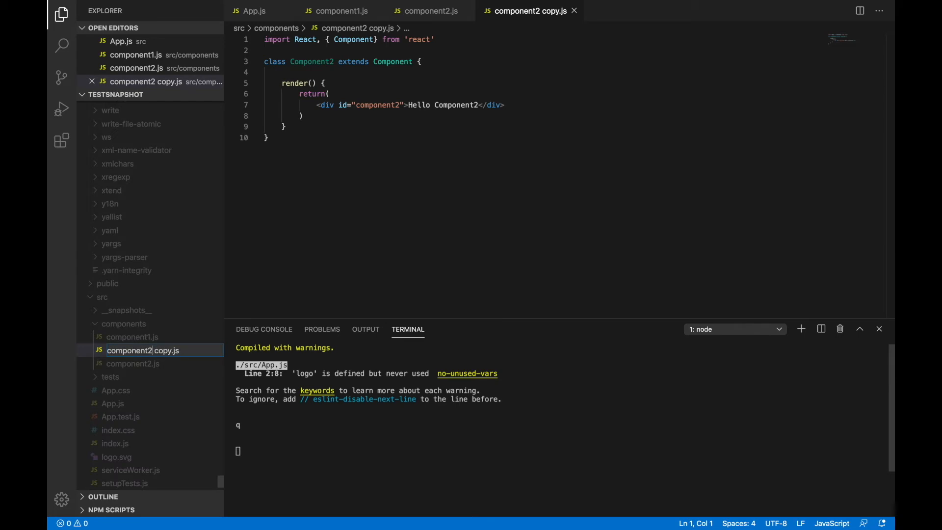
{"action": "key", "text": "BackSpace"}
{"action": "type", "text": "3"}
{"action": "key", "text": "BackSpace"}
{"action": "key", "text": "BackSpace"}
{"action": "key", "text": "BackSpace"}
{"action": "key", "text": "BackSpace"}
{"action": "key", "text": "Return"}
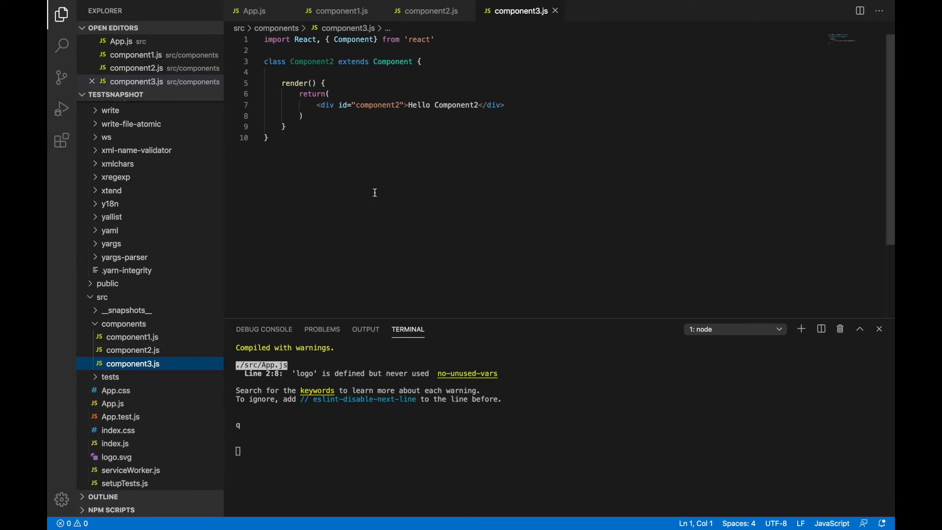
{"action": "left_click", "coordinate": [335, 61]}
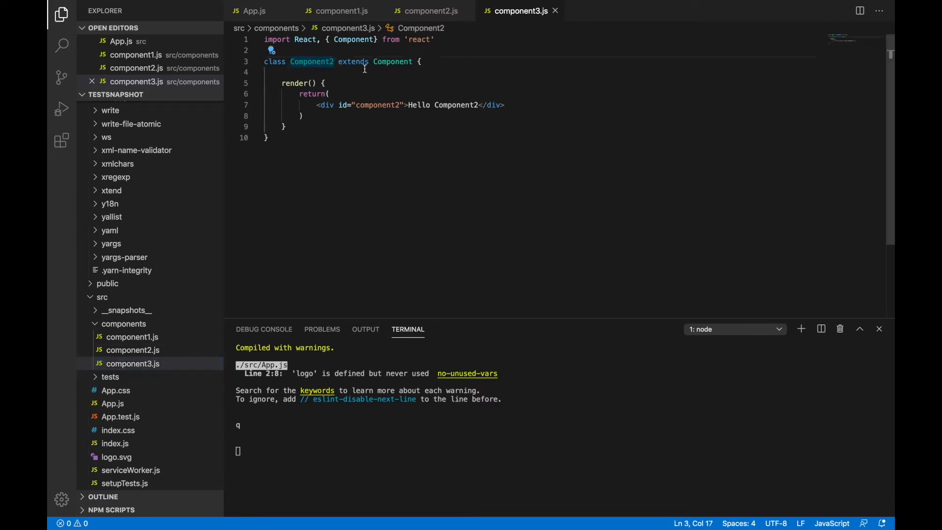
- Rename the class to Component3 and wrap the return in a div holding <div id="component3">Hello Component3</div>
{"action": "key", "text": "BackSpace"}
{"action": "type", "text": "3"}
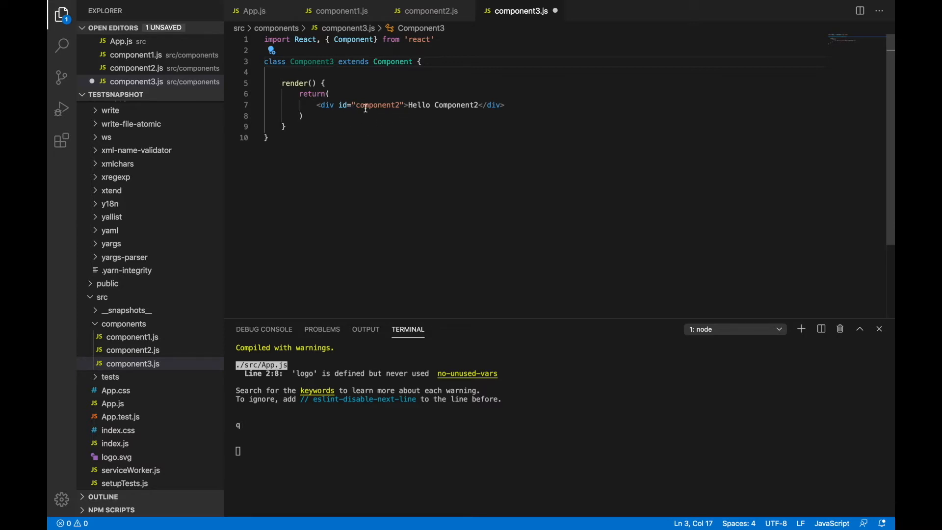
{"action": "left_click", "coordinate": [352, 95]}
{"action": "key", "text": "Return"}
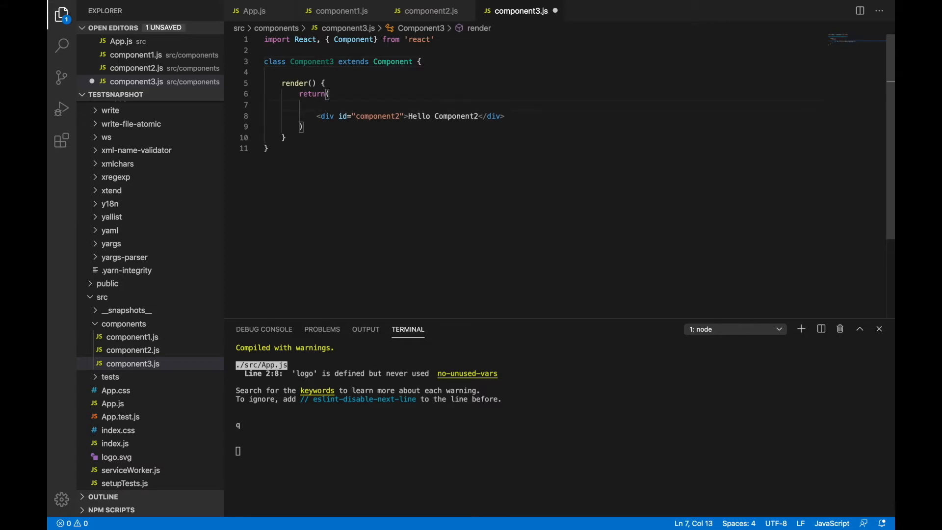
{"action": "type", "text": "<div>"}
{"action": "key", "text": "Return"}
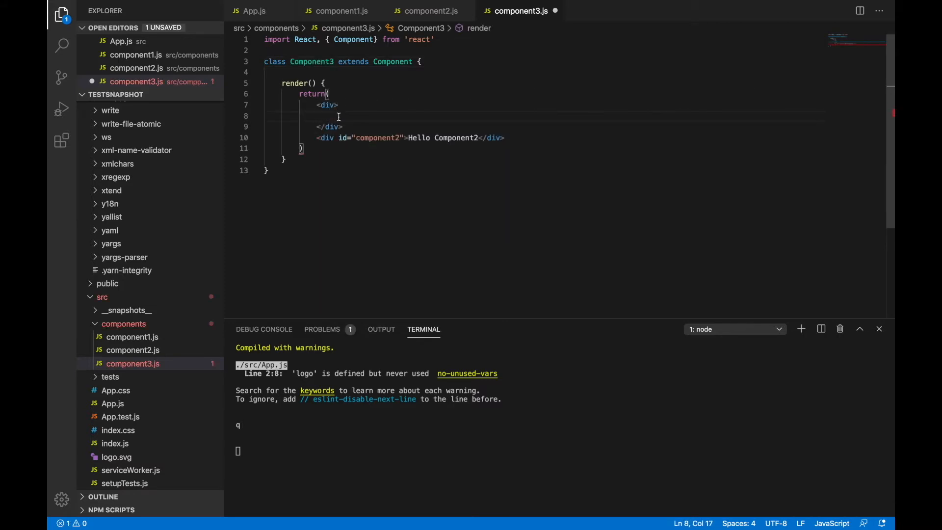
{"action": "triple_click", "coordinate": [321, 140]}
{"action": "key", "text": "ctrl+x"}
{"action": "left_click", "coordinate": [334, 116]}
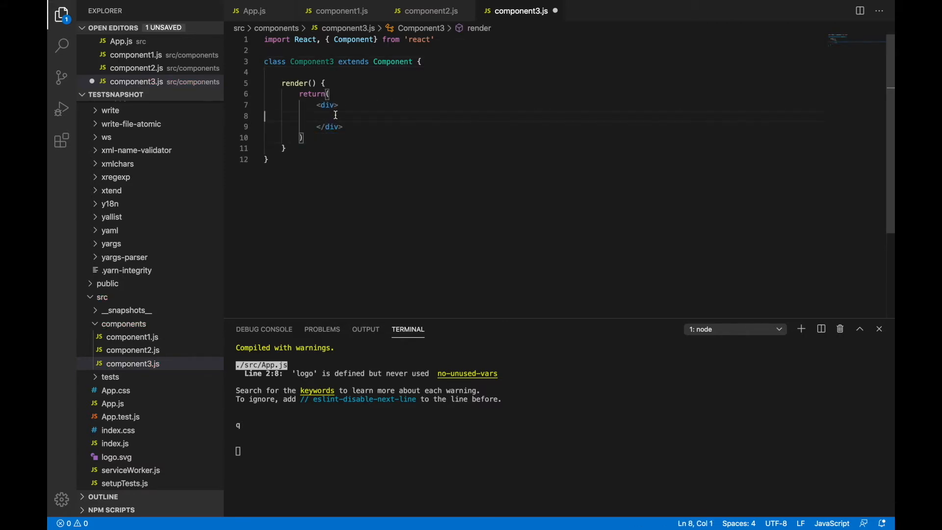
{"action": "key", "text": "ctrl+v"}
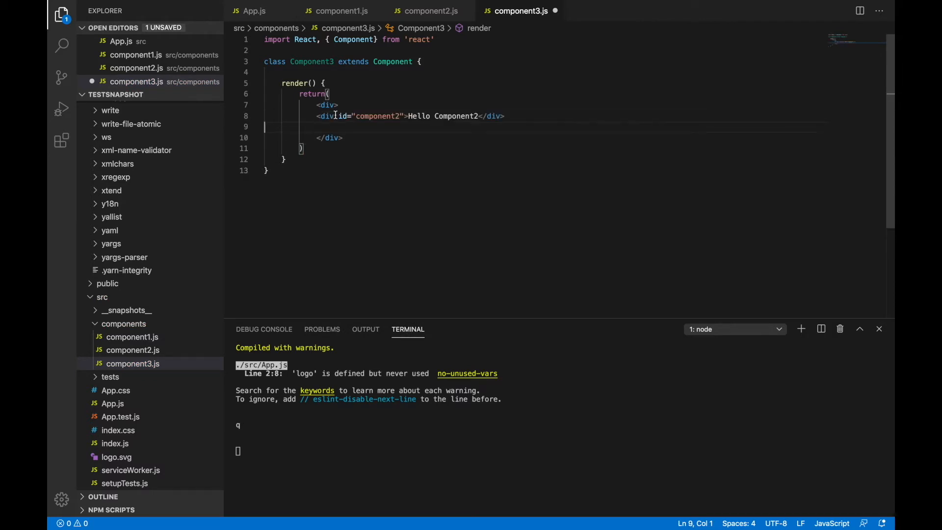
{"action": "left_click", "coordinate": [397, 115]}
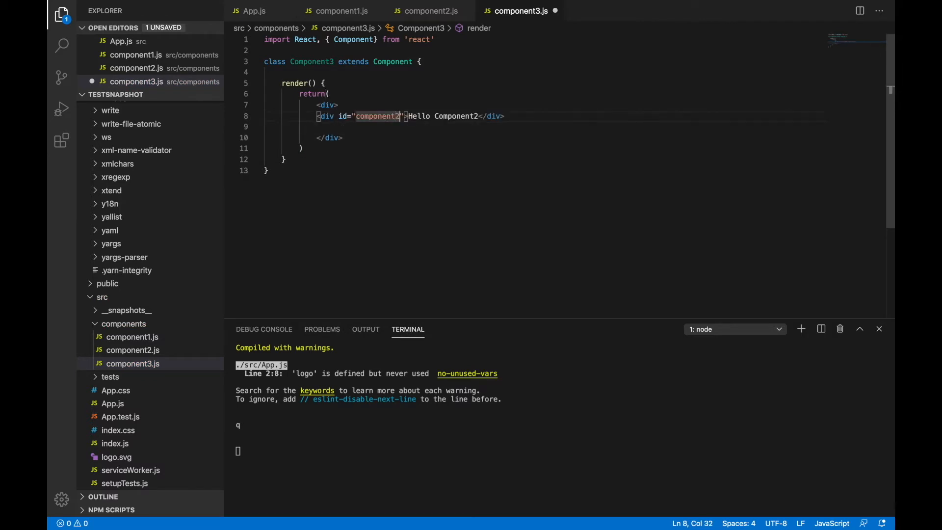
{"action": "key", "text": "Delete"}
{"action": "type", "text": "3"}
{"action": "left_click", "coordinate": [477, 116]}
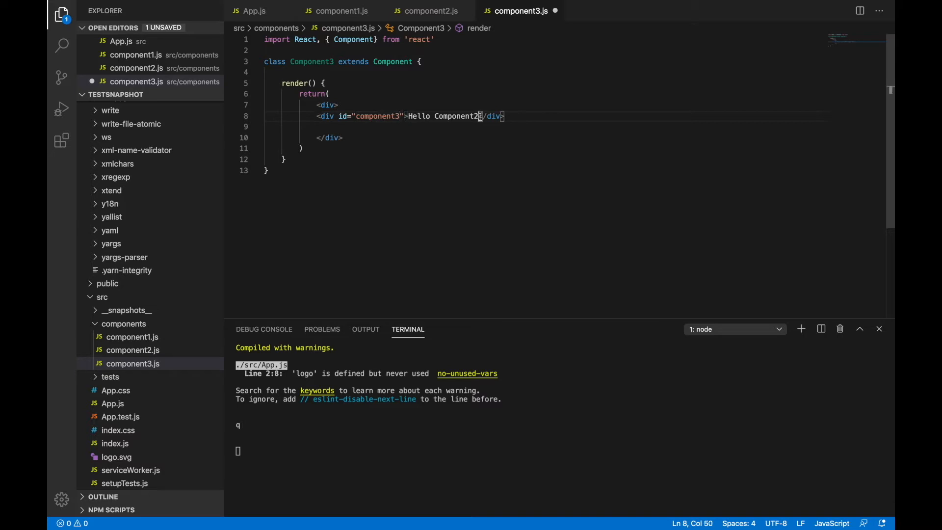
{"action": "key", "text": "BackSpace"}
{"action": "type", "text": "3"}
- Add <Component1 /> and <Component2 /> lines after the Hello Component3 div
{"action": "left_click", "coordinate": [503, 115]}
{"action": "key", "text": "Return"}
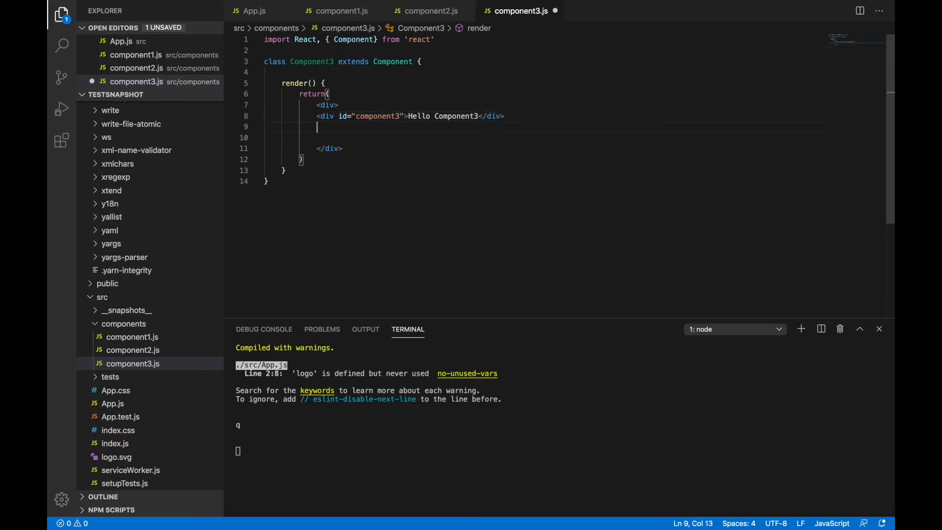
{"action": "type", "text": "</C"}
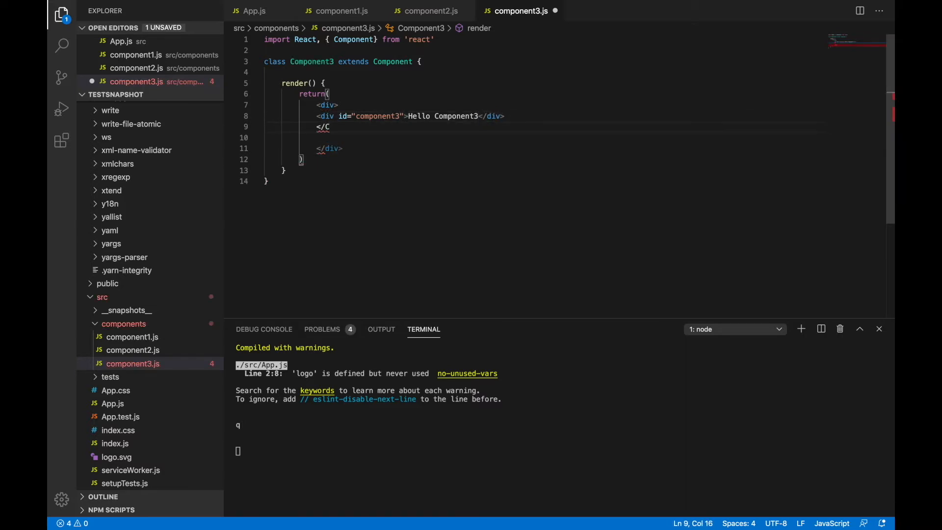
{"action": "key", "text": "BackSpace"}
{"action": "key", "text": "BackSpace"}
{"action": "type", "text": "Compo"}
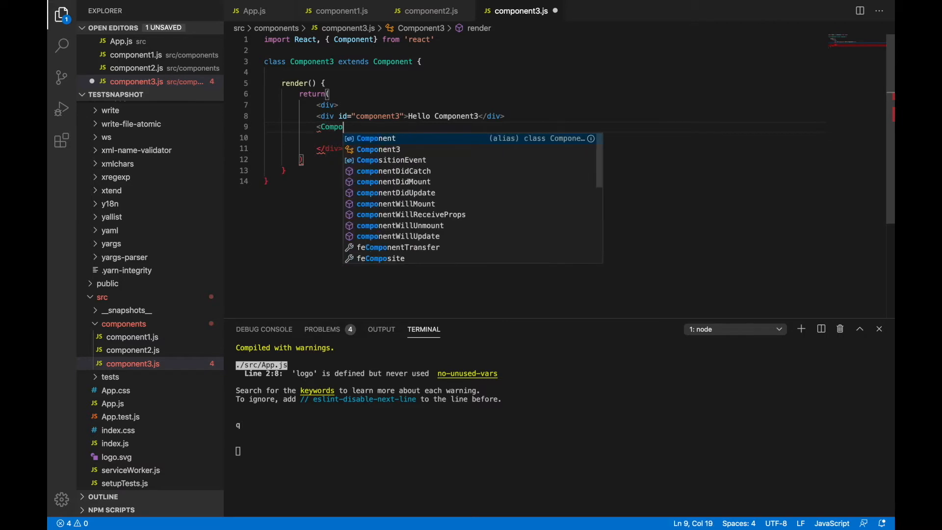
{"action": "type", "text": "nent 1"}
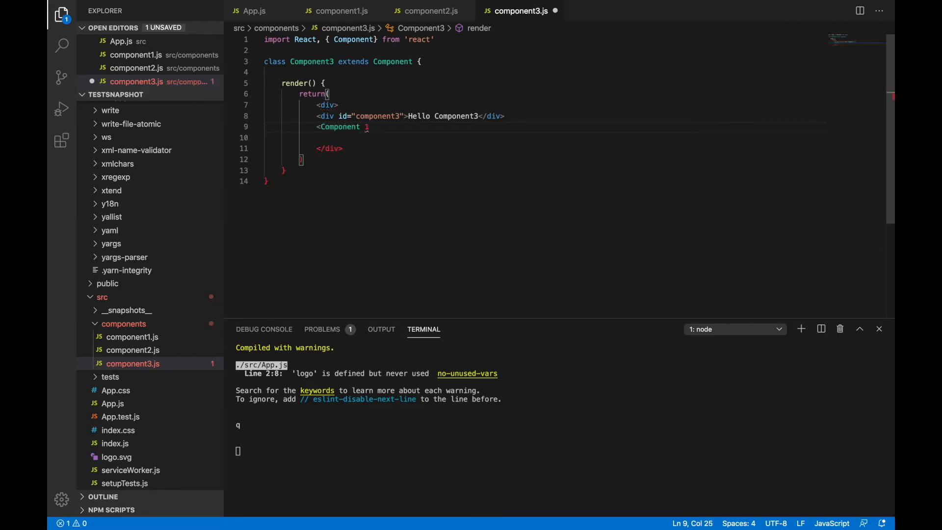
{"action": "key", "text": "BackSpace"}
{"action": "key", "text": "BackSpace"}
{"action": "type", "text": "1 />"}
{"action": "key", "text": "Return"}
{"action": "type", "text": "<Compo"}
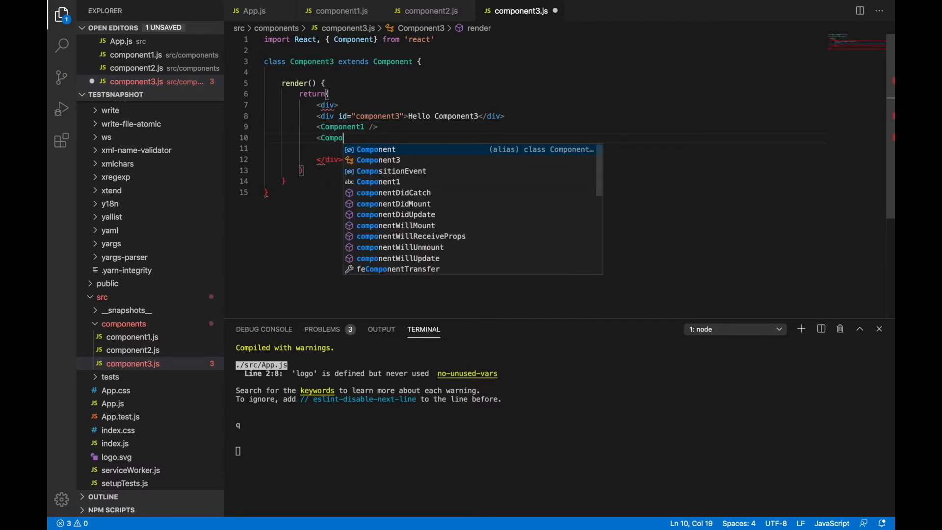
{"action": "type", "text": "nent2 /"}
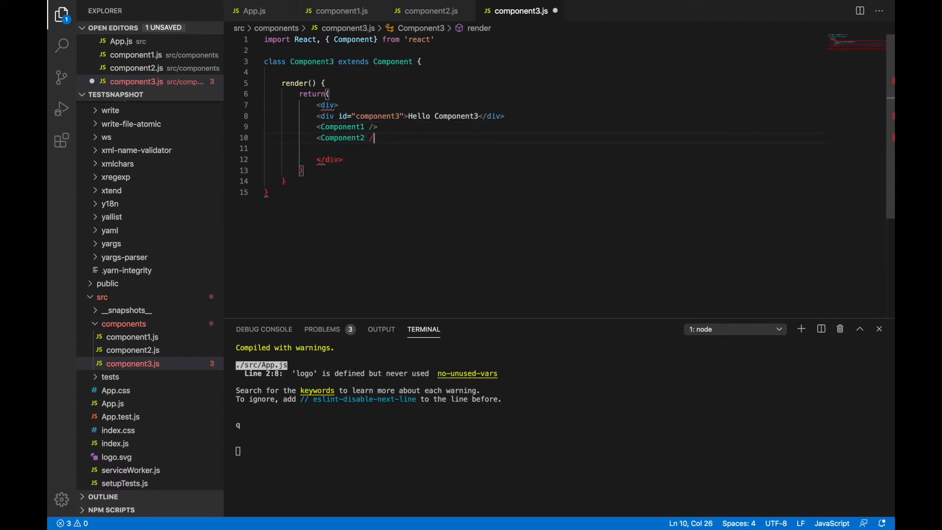
{"action": "type", "text": ">"}
{"action": "key", "text": "Down"}
{"action": "key", "text": "BackSpace"}
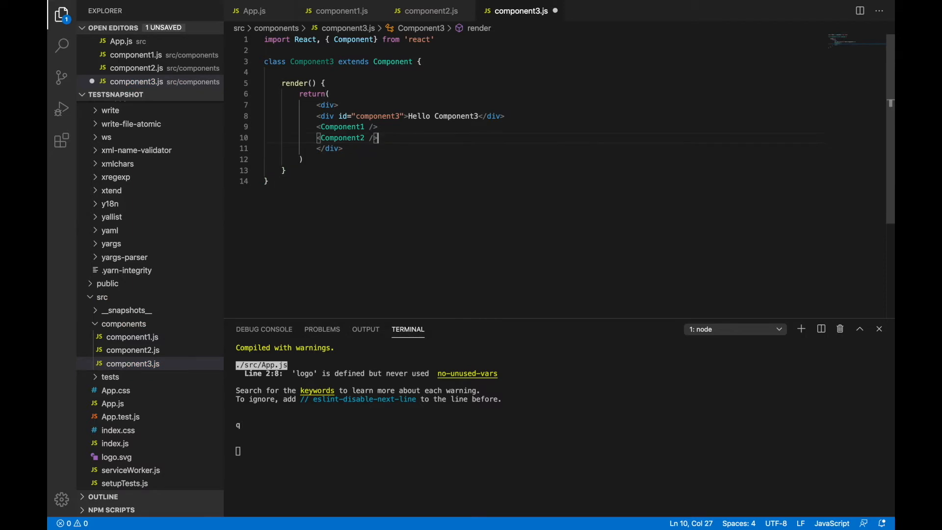
- Import Component1 from './component1' and Component2 from './component2' below the React import, checking the component2 path opens its file
{"action": "left_click", "coordinate": [445, 44]}
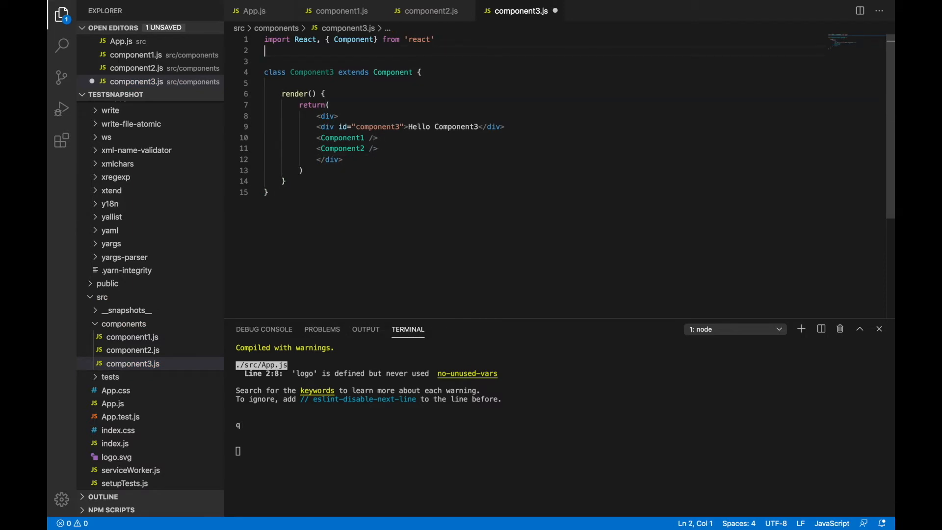
{"action": "key", "text": "Return"}
{"action": "type", "text": "import c"}
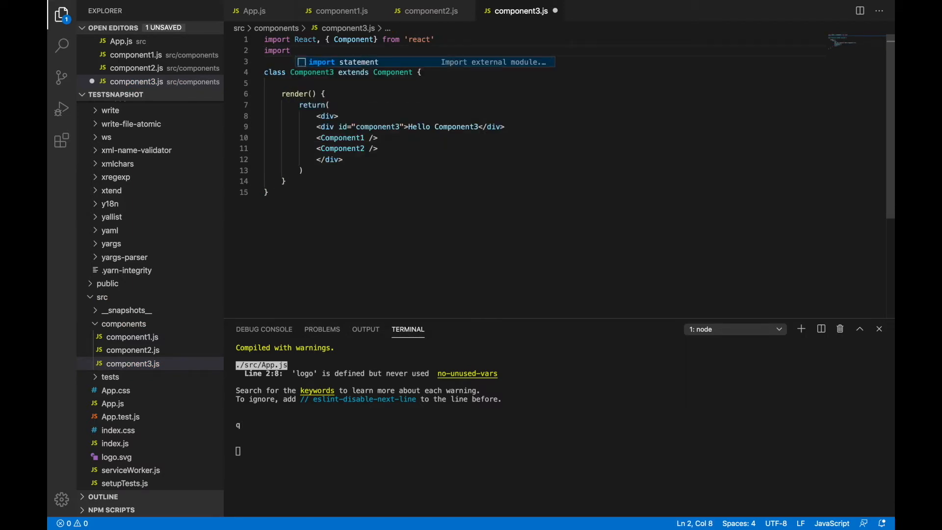
{"action": "mouse_move", "coordinate": [476, 63]}
{"action": "key", "text": "Escape"}
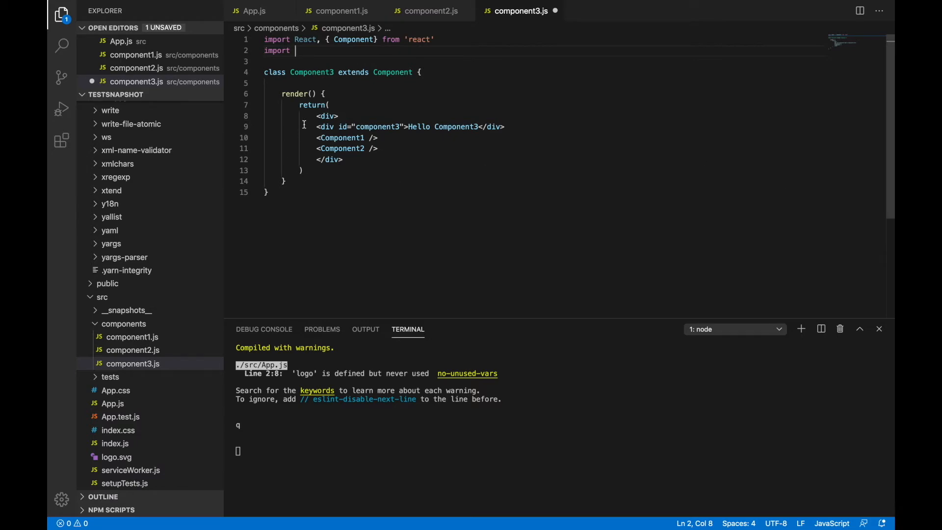
{"action": "type", "text": "Compon"}
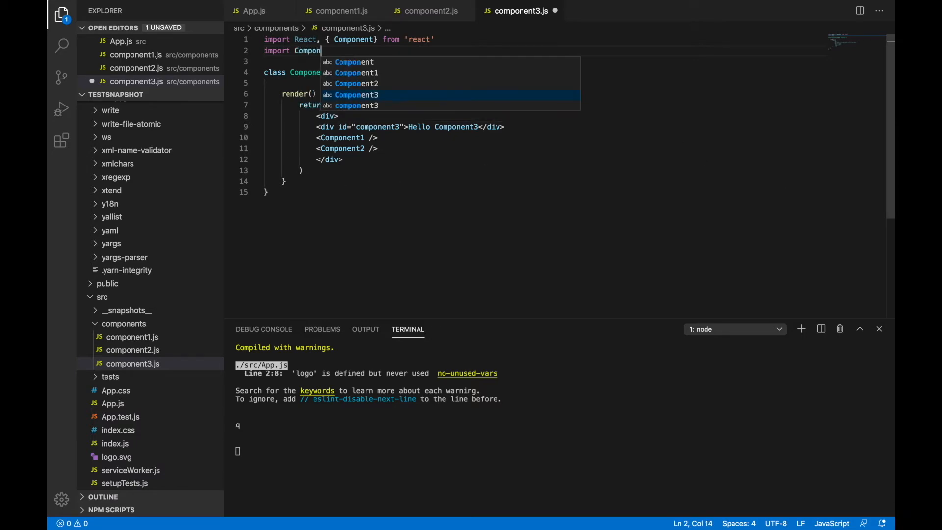
{"action": "type", "text": "ent1 from "}
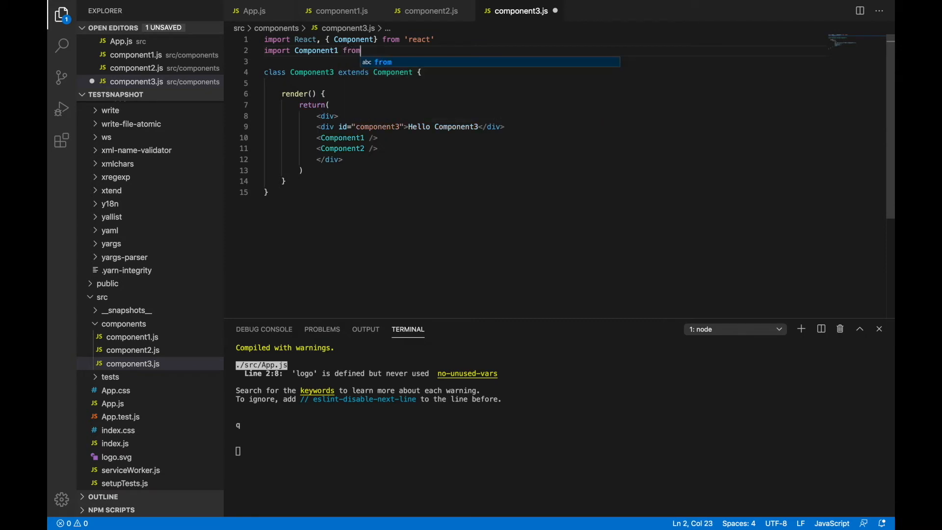
{"action": "type", "text": "'."}
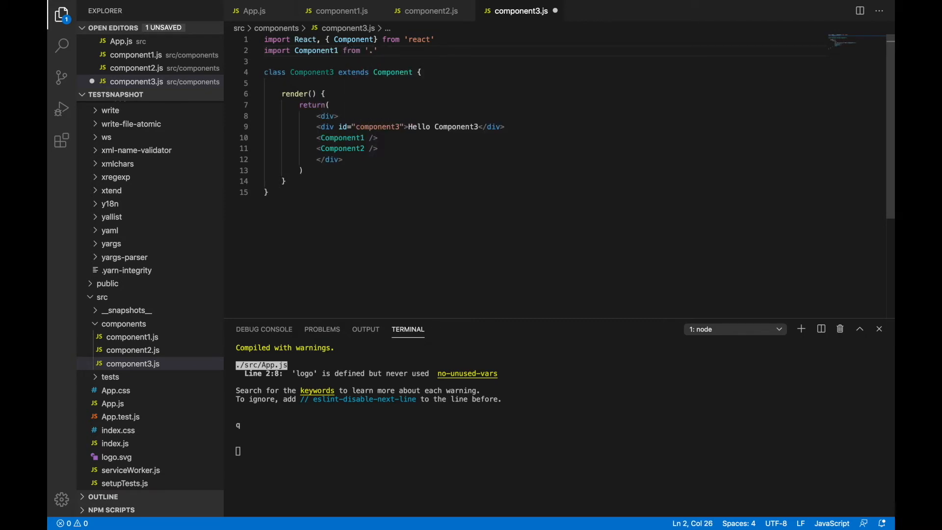
{"action": "type", "text": "/com"}
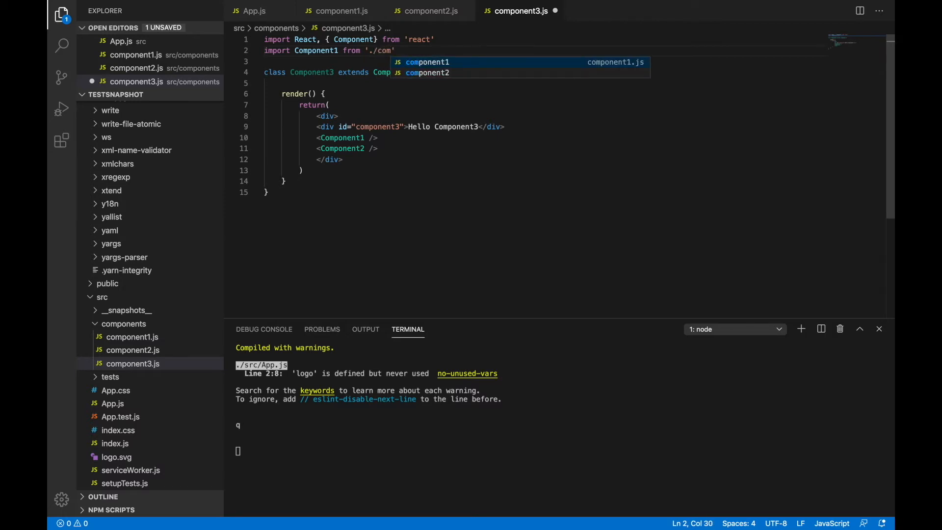
{"action": "key", "text": "Return"}
{"action": "key", "text": "End"}
{"action": "key", "text": "Return"}
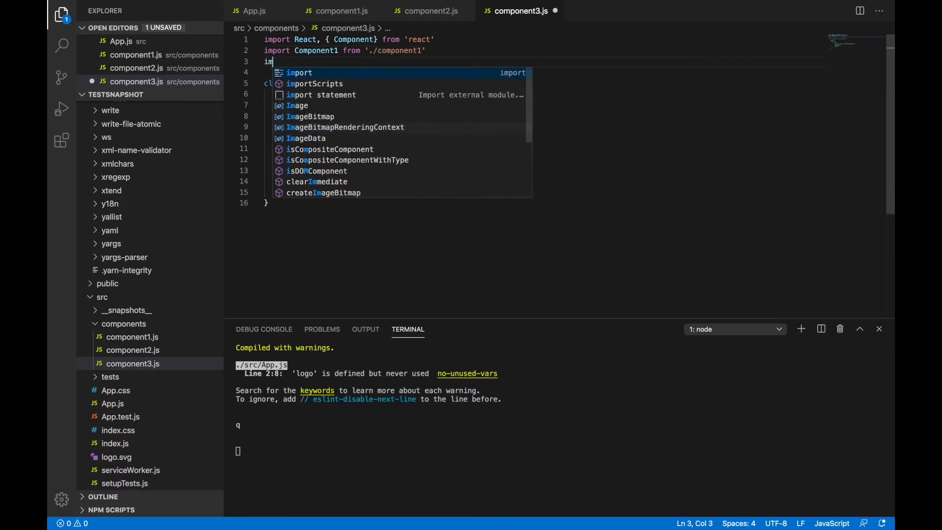
{"action": "type", "text": "import c"}
{"action": "type", "text": "ompon"}
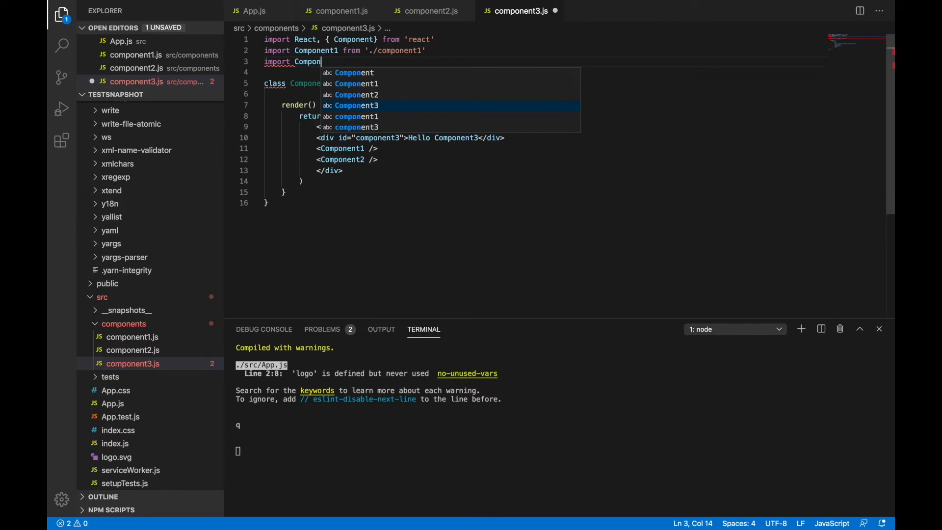
{"action": "type", "text": "ent2 from "}
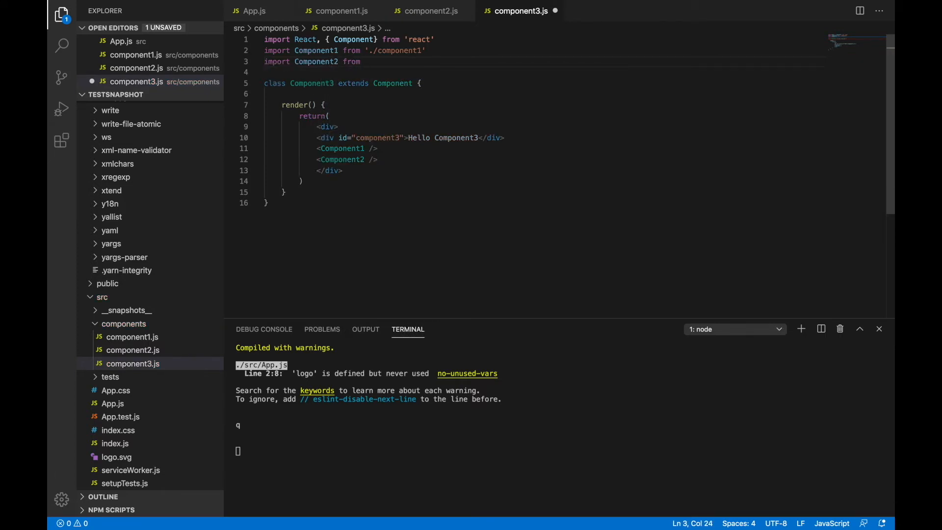
{"action": "type", "text": "'./comp"}
{"action": "key", "text": "Return"}
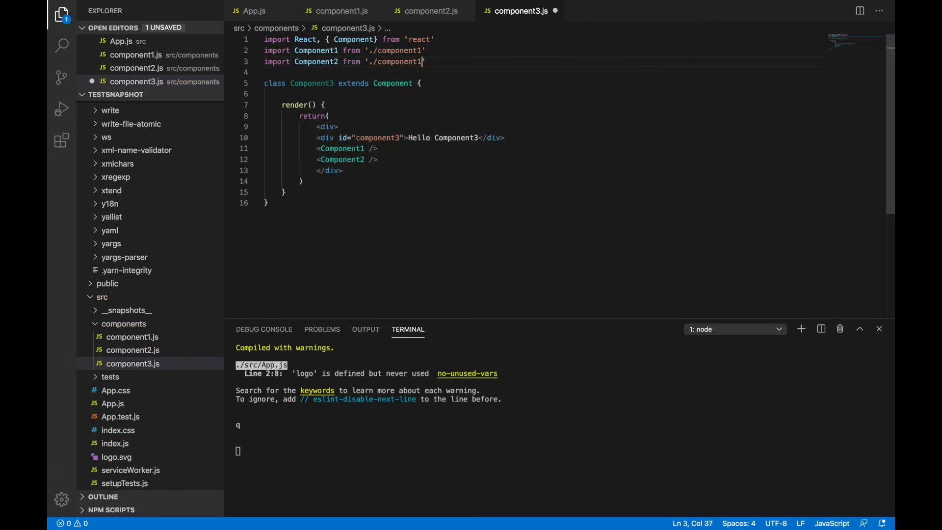
{"action": "key", "text": "BackSpace"}
{"action": "type", "text": "2"}
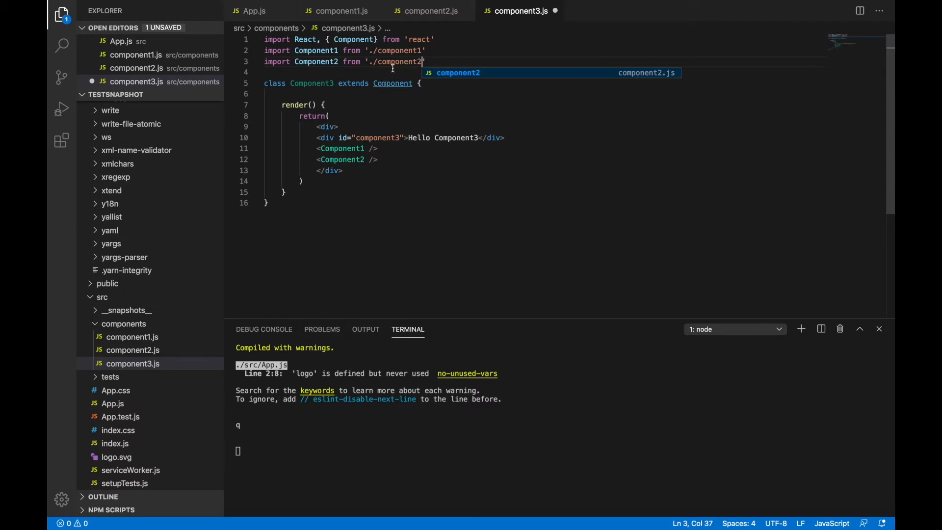
{"action": "left_click", "coordinate": [397, 61], "text": "ctrl"}
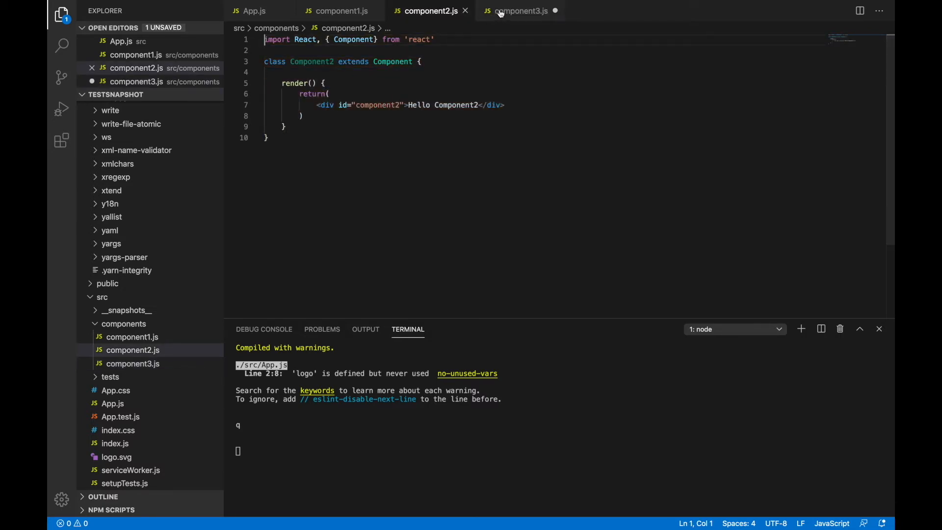
{"action": "left_click", "coordinate": [516, 11]}
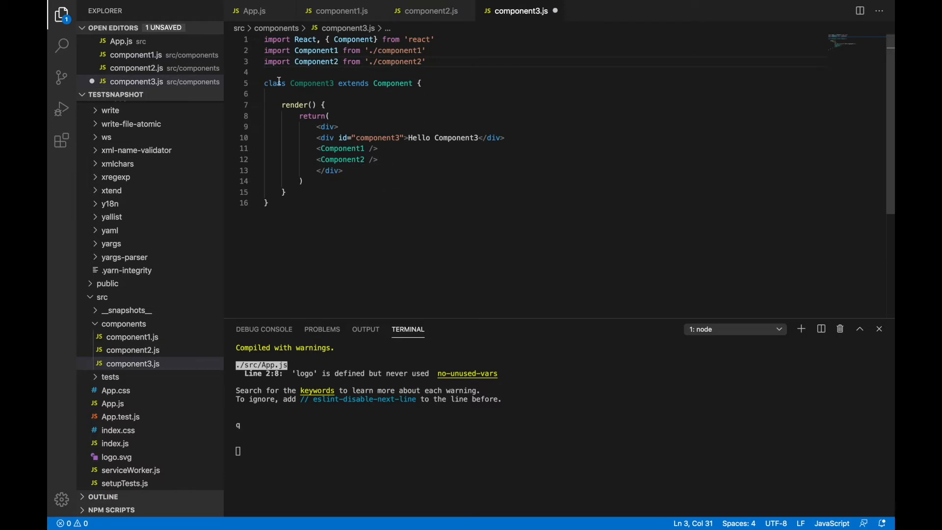
- End component1.js with 'export default Component1', copy that line and save the file
{"action": "left_click", "coordinate": [395, 50], "text": "ctrl"}
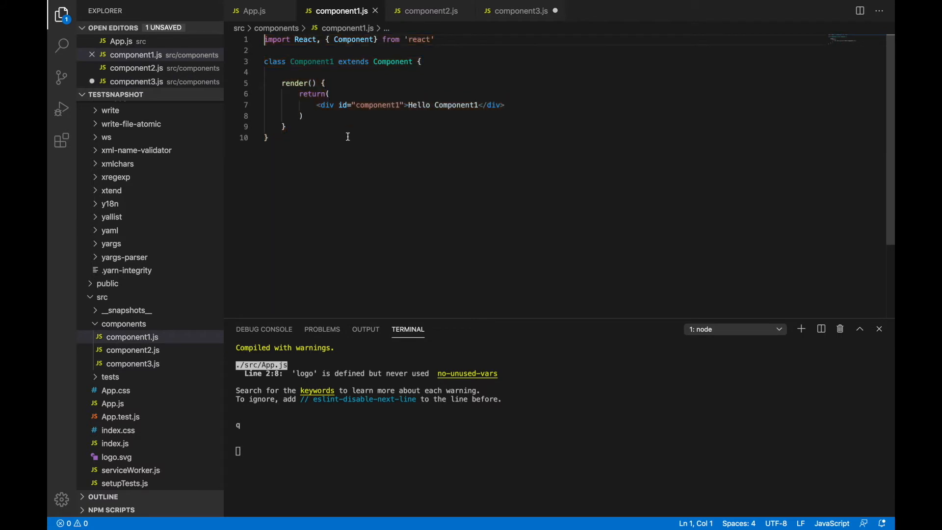
{"action": "key", "text": "Return"}
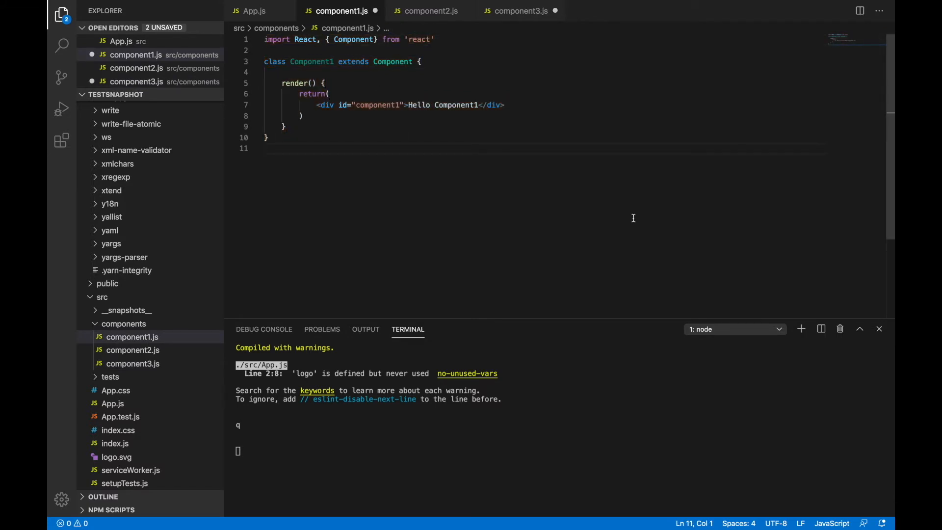
{"action": "key", "text": "Return"}
{"action": "type", "text": "export d"}
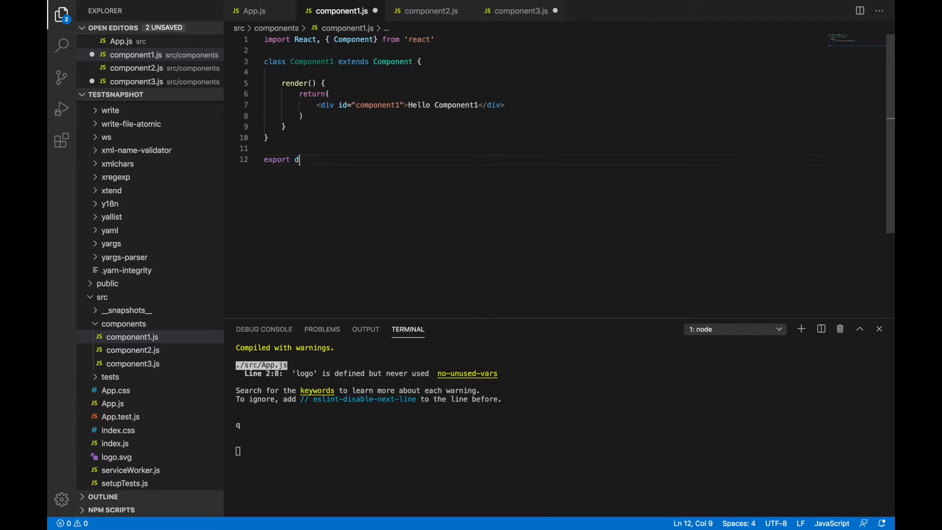
{"action": "type", "text": "efault Ca"}
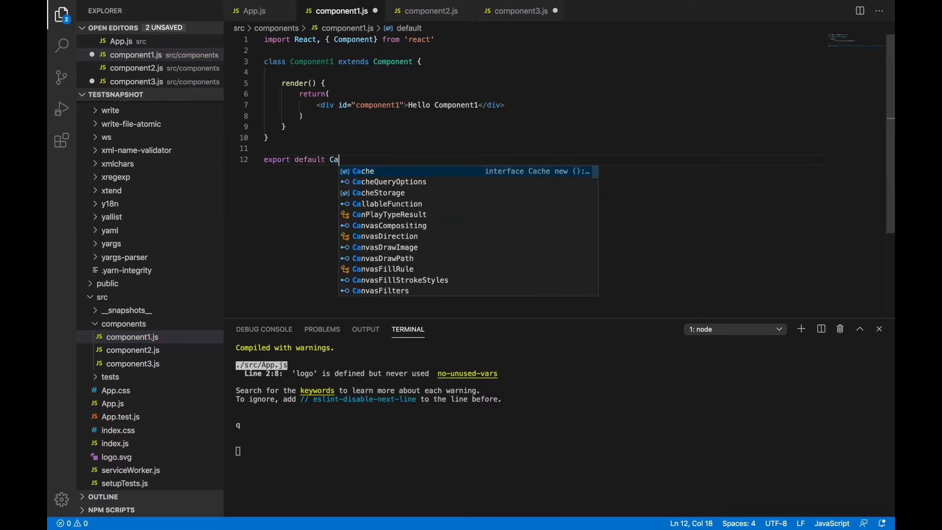
{"action": "key", "text": "BackSpace"}
{"action": "type", "text": "omponent1"}
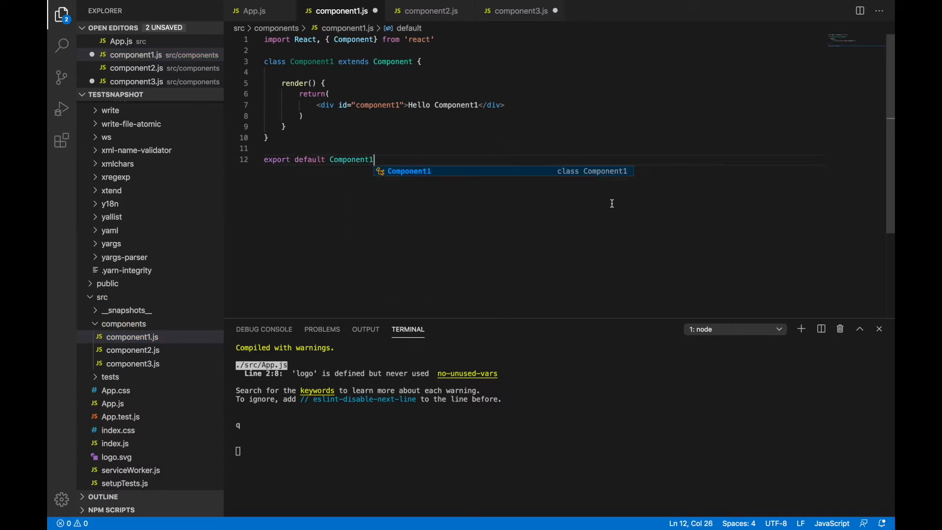
{"action": "left_click", "coordinate": [571, 96]}
{"action": "left_click", "coordinate": [318, 159]}
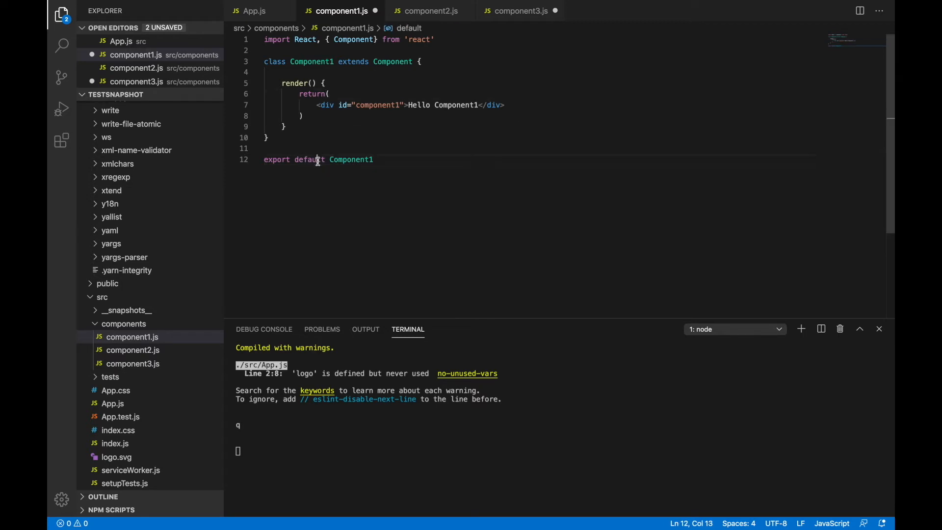
{"action": "triple_click", "coordinate": [318, 159]}
{"action": "key", "text": "ctrl+c"}
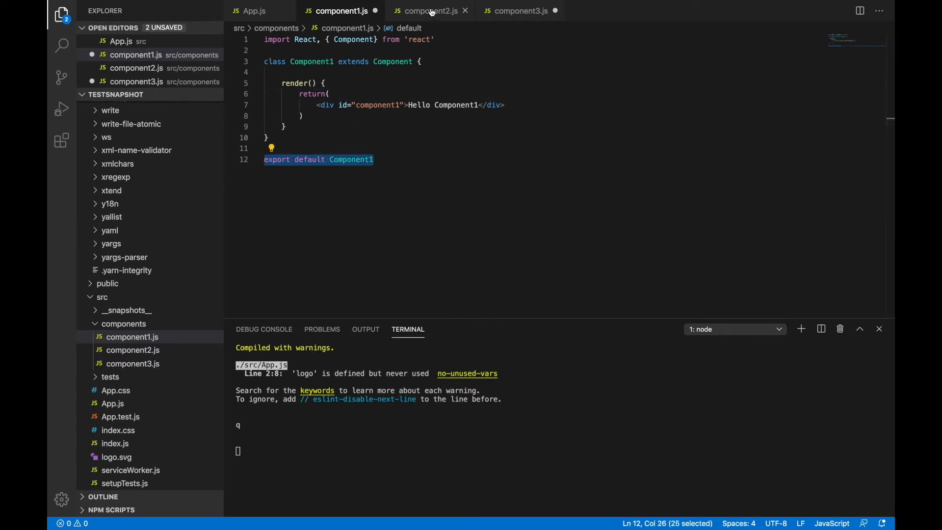
{"action": "key", "text": "ctrl+s"}
- Paste the export line at the end of component2.js, correct it to Component2 and save
{"action": "left_click", "coordinate": [431, 11]}
{"action": "key", "text": "ctrl+End"}
{"action": "key", "text": "Return"}
{"action": "key", "text": "Return"}
{"action": "key", "text": "ctrl+v"}
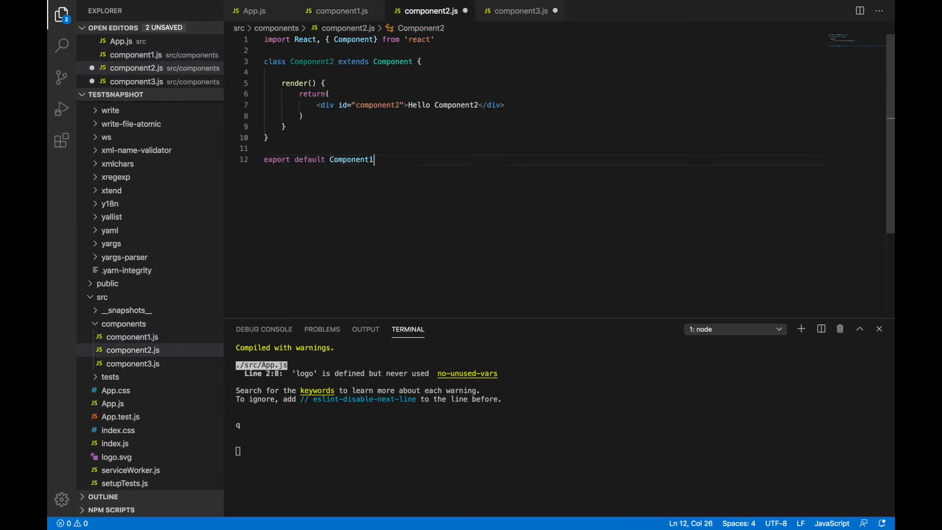
{"action": "key", "text": "BackSpace"}
{"action": "type", "text": "2"}
{"action": "key", "text": "ctrl+s"}
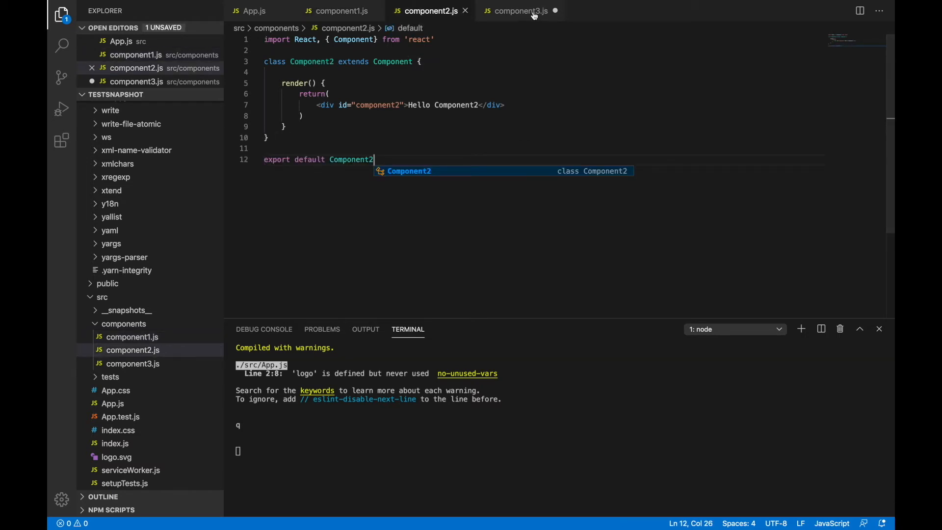
- Paste the export line at the end of component3.js, correct it to Component3 and save
{"action": "left_click", "coordinate": [521, 11]}
{"action": "key", "text": "ctrl+End"}
{"action": "key", "text": "Return"}
{"action": "key", "text": "Return"}
{"action": "key", "text": "ctrl+v"}
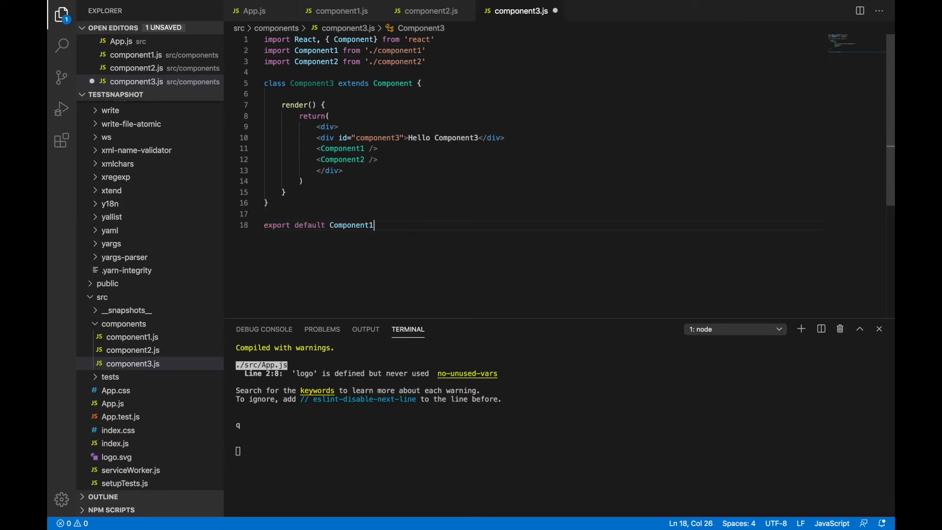
{"action": "type", "text": "3"}
{"action": "left_click", "coordinate": [371, 193]}
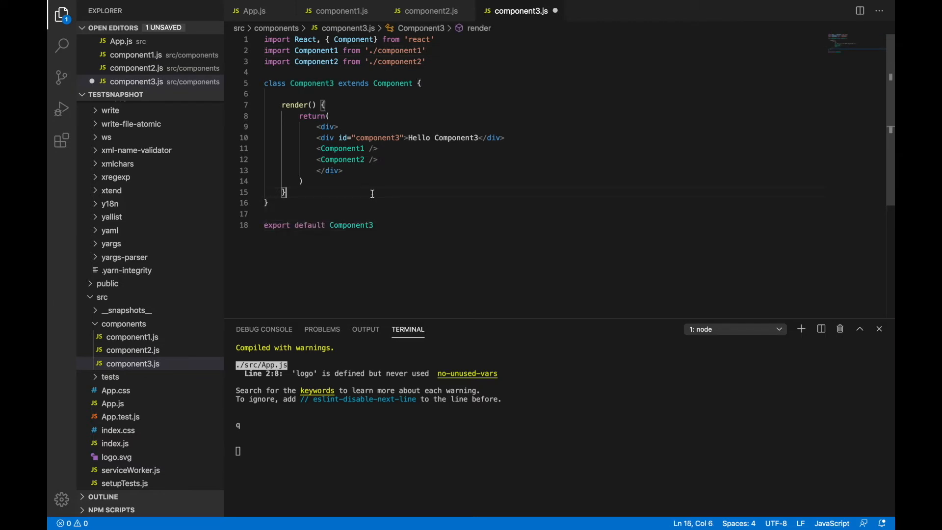
{"action": "key", "text": "ctrl+s"}
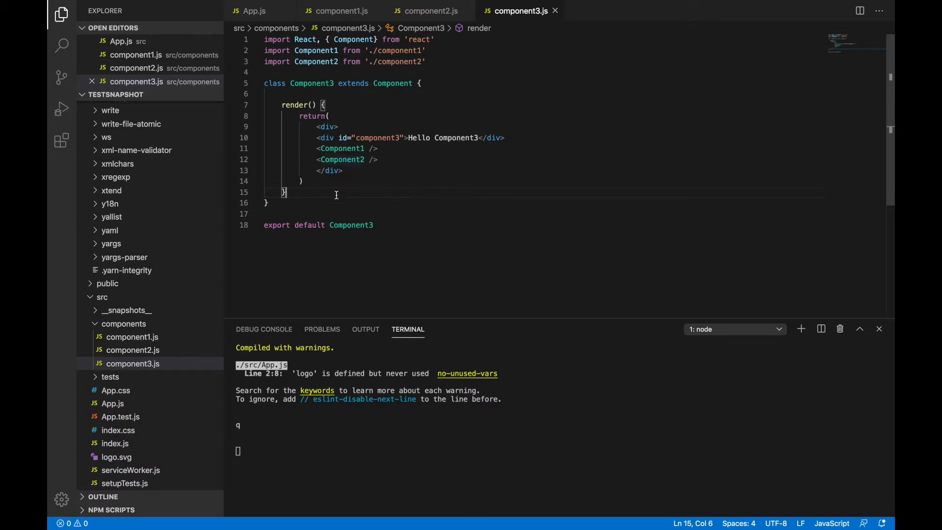
{"action": "scroll", "coordinate": [144, 257], "scroll_direction": "down", "scroll_amount": 4}
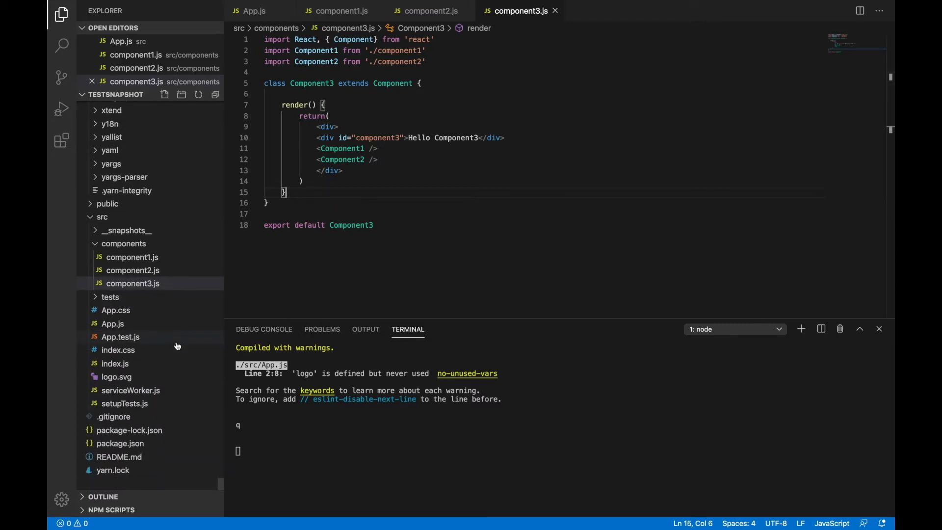
- Create a new empty component3.test.js file inside the tests folder
{"action": "left_click", "coordinate": [111, 296]}
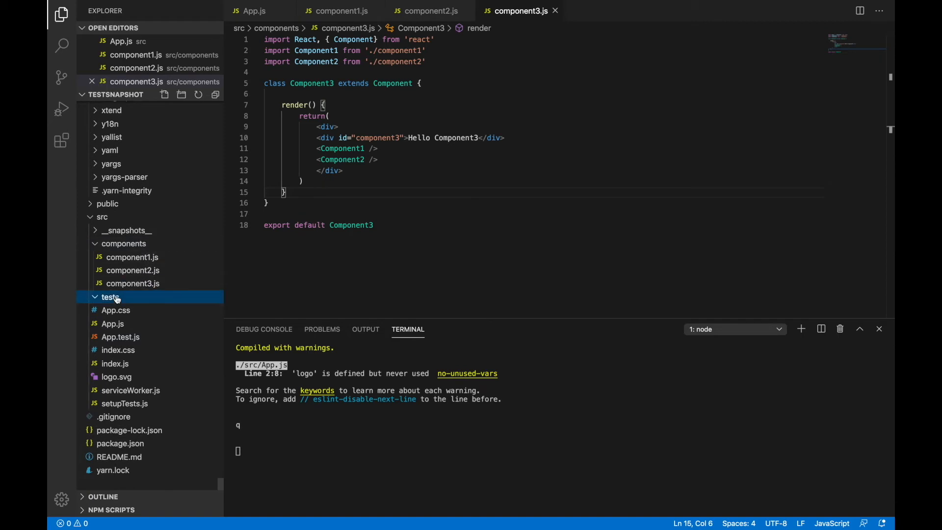
{"action": "right_click", "coordinate": [117, 297]}
{"action": "left_click", "coordinate": [142, 300]}
{"action": "type", "text": "c"}
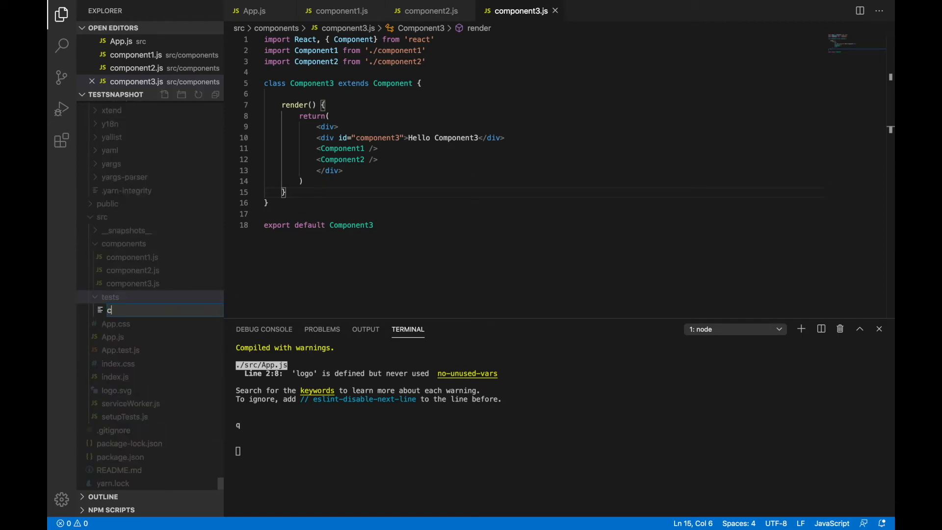
{"action": "type", "text": "omponent3"}
{"action": "type", "text": ".test."}
{"action": "type", "text": "js"}
{"action": "key", "text": "Return"}
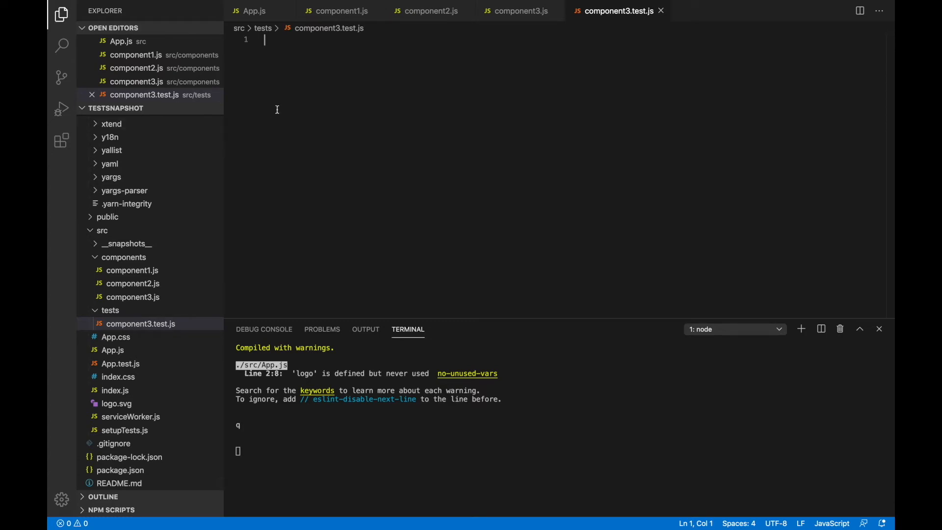
{"action": "type", "text": "import react"}
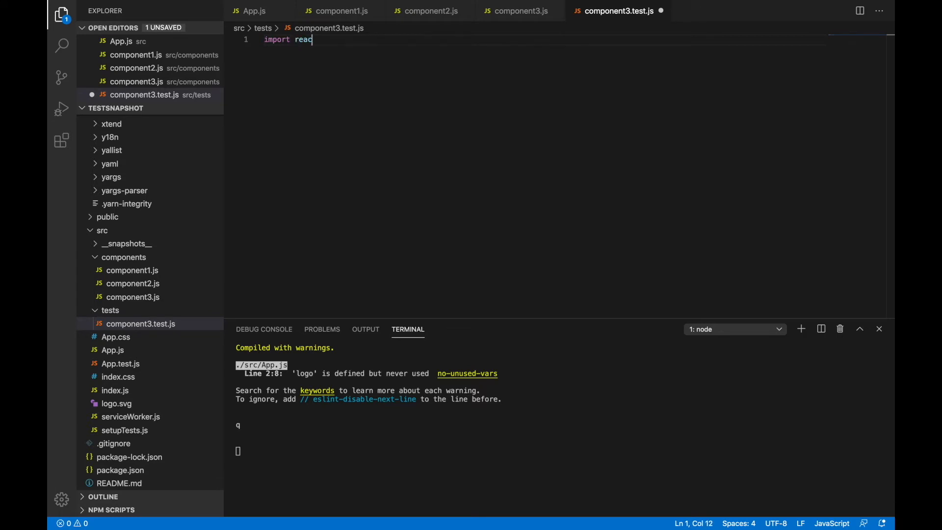
{"action": "type", "text": ", "}
{"action": "type", "text": "{Compo"}
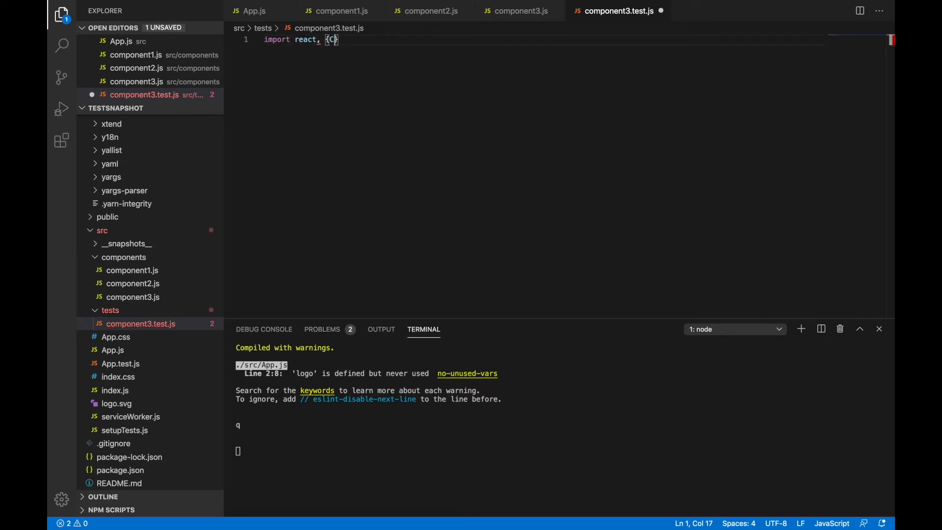
{"action": "type", "text": "nen"}
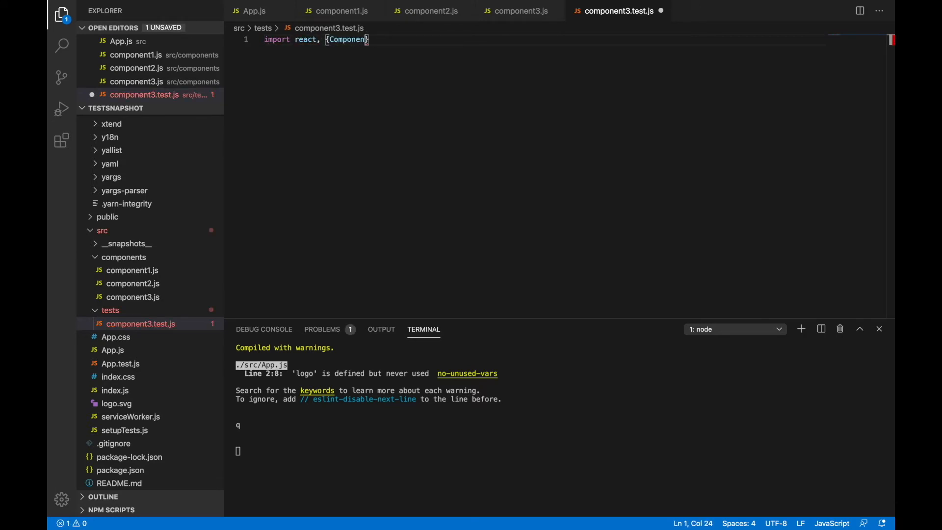
{"action": "type", "text": "t} from"}
{"action": "type", "text": "'reac"}
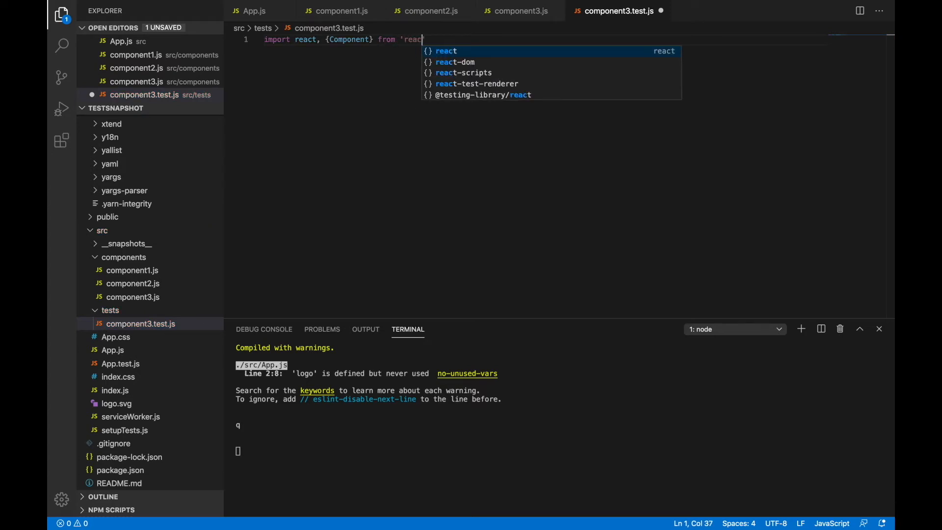
{"action": "type", "text": "t'"}
- Accept the react suggestion to finish the import line and start new lines below it
{"action": "key", "text": "Return"}
{"action": "key", "text": "Return"}
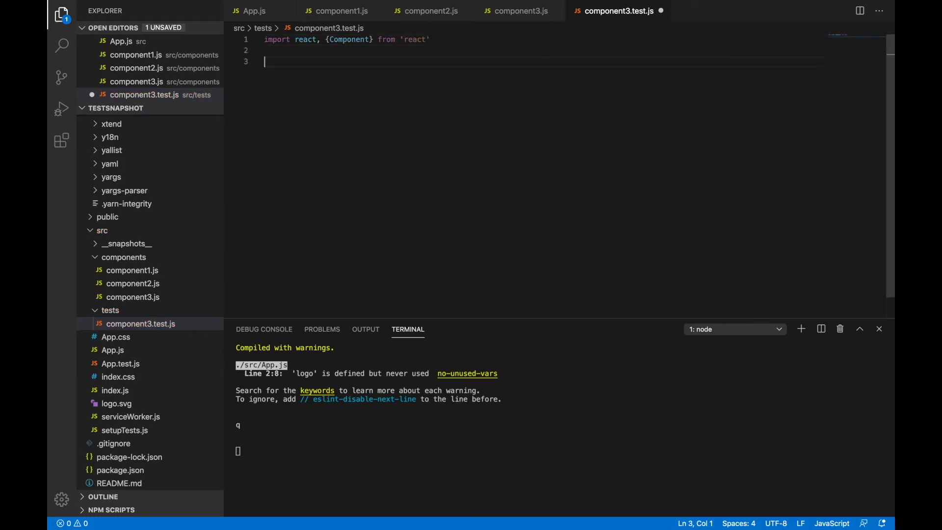
{"action": "type", "text": "describ"}
{"action": "type", "text": "('"}
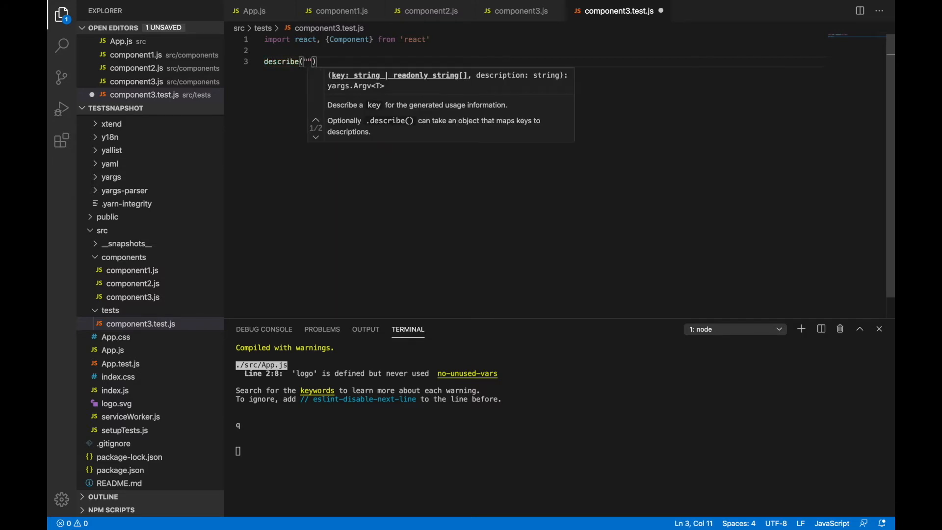
{"action": "type", "text": "mock compon"}
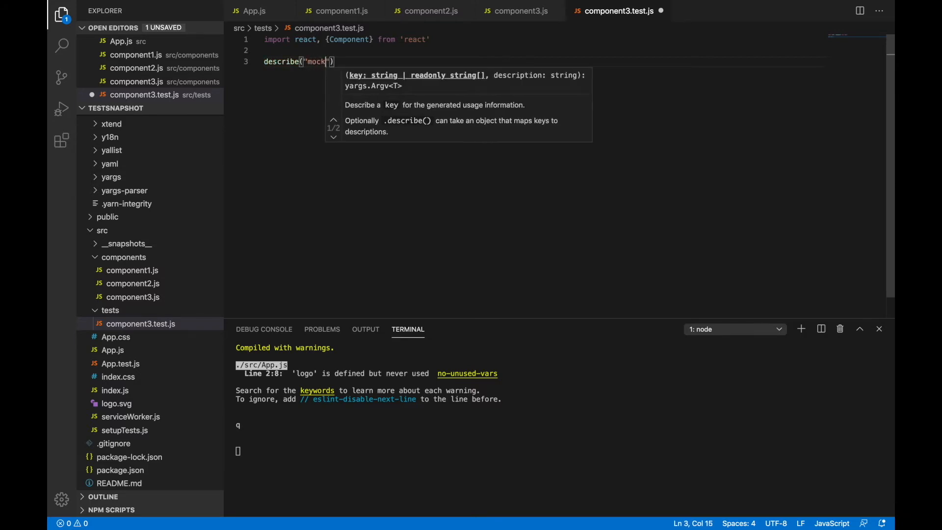
{"action": "type", "text": "ent tes"}
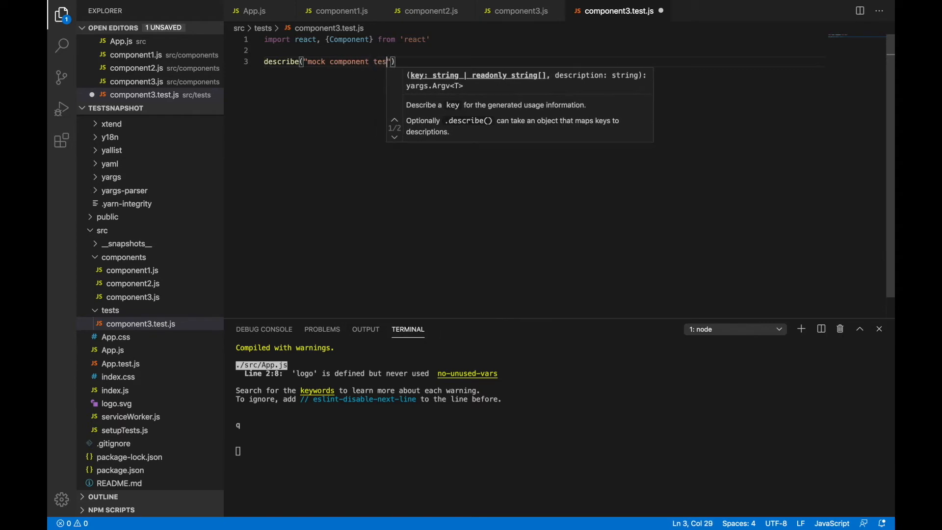
{"action": "type", "text": "ts',"}
{"action": "type", "text": " ("}
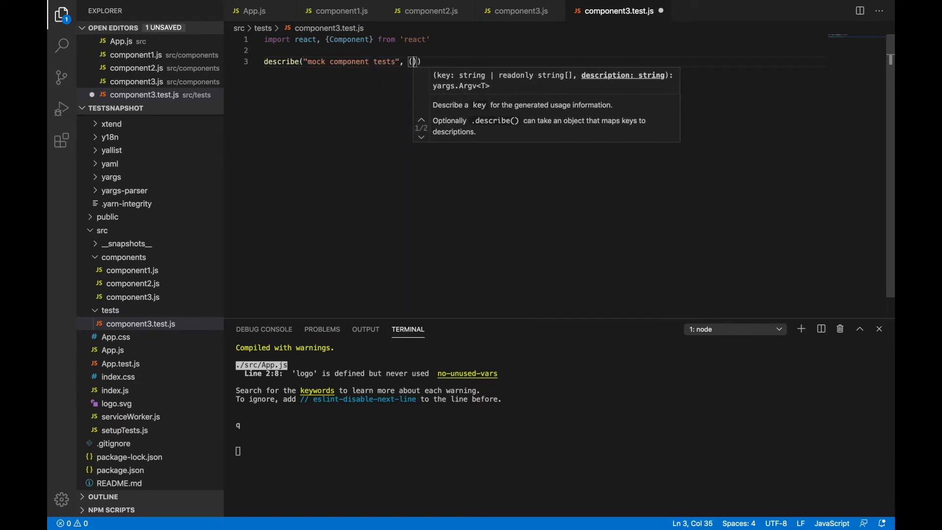
{"action": "type", "text": ") =>"}
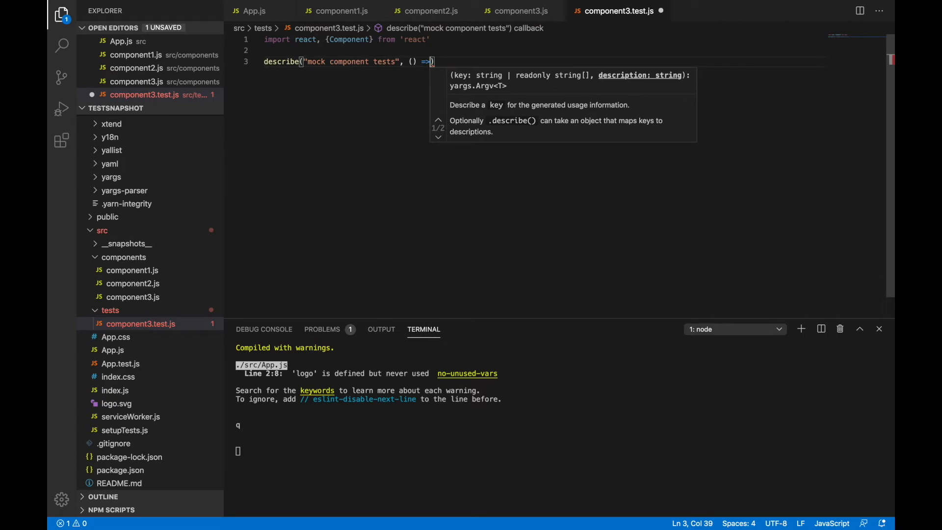
{"action": "type", "text": " {"}
- Lay out the describe body and add an empty test "mocked components in react", undoing a wrong autocomplete
{"action": "key", "text": "Return"}
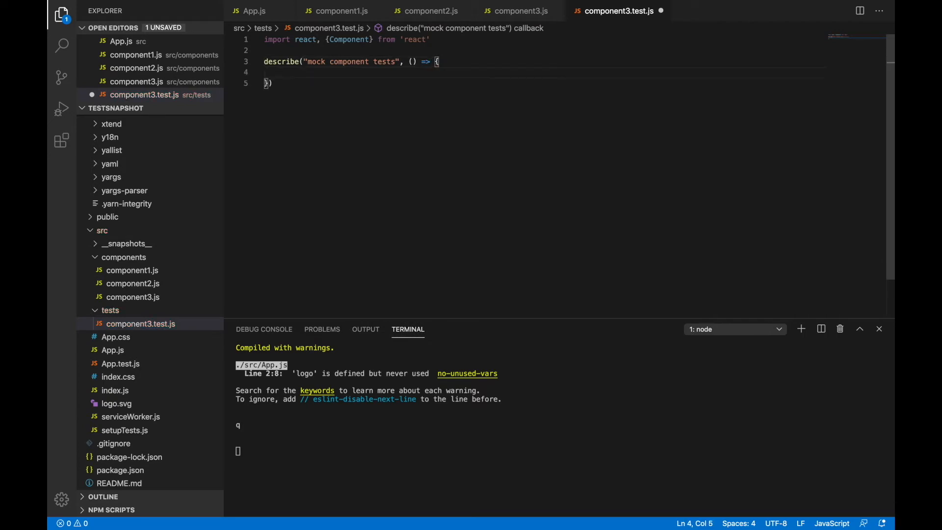
{"action": "type", "text": "te"}
{"action": "key", "text": "BackSpace"}
{"action": "key", "text": "BackSpace"}
{"action": "key", "text": "Return"}
{"action": "key", "text": "Return"}
{"action": "key", "text": "Return"}
{"action": "key", "text": "Up"}
{"action": "key", "text": "Up"}
{"action": "type", "text": "t"}
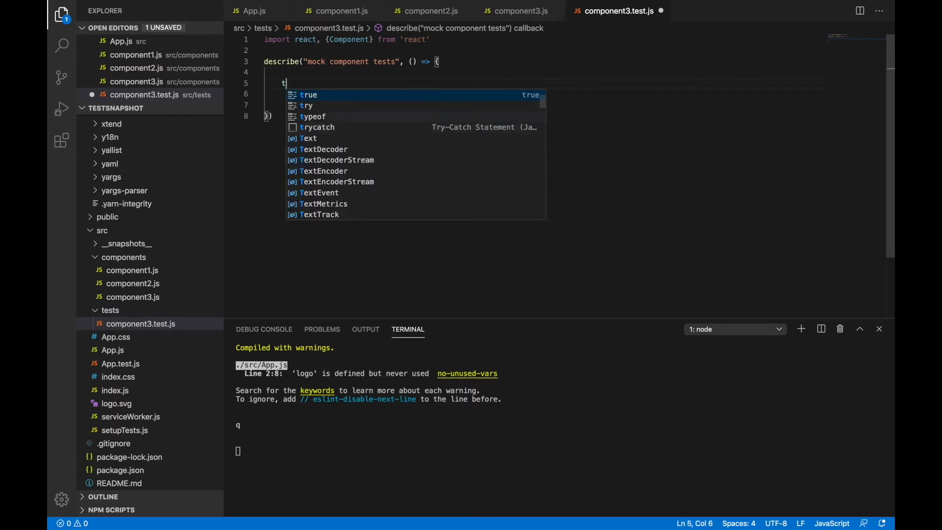
{"action": "type", "text": "est("}
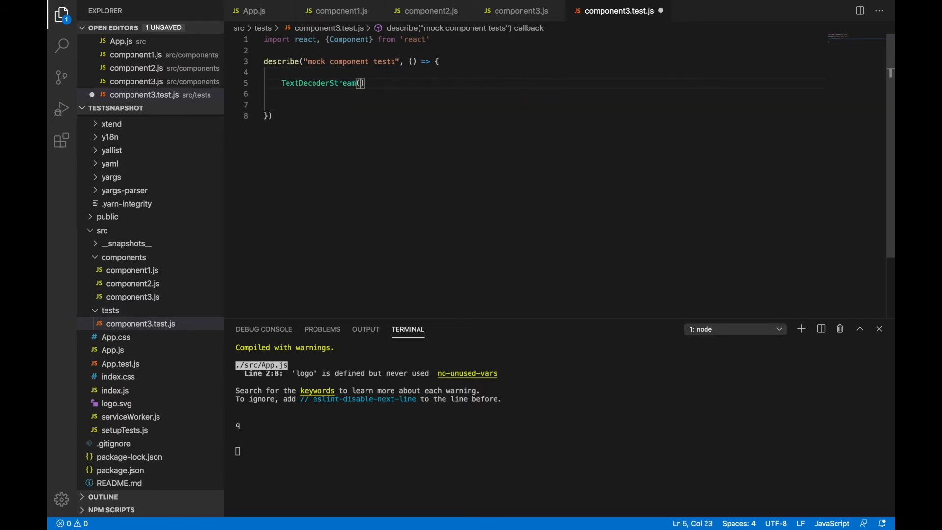
{"action": "key", "text": "ctrl+z"}
{"action": "key", "text": "ctrl+z"}
{"action": "type", "text": "("}
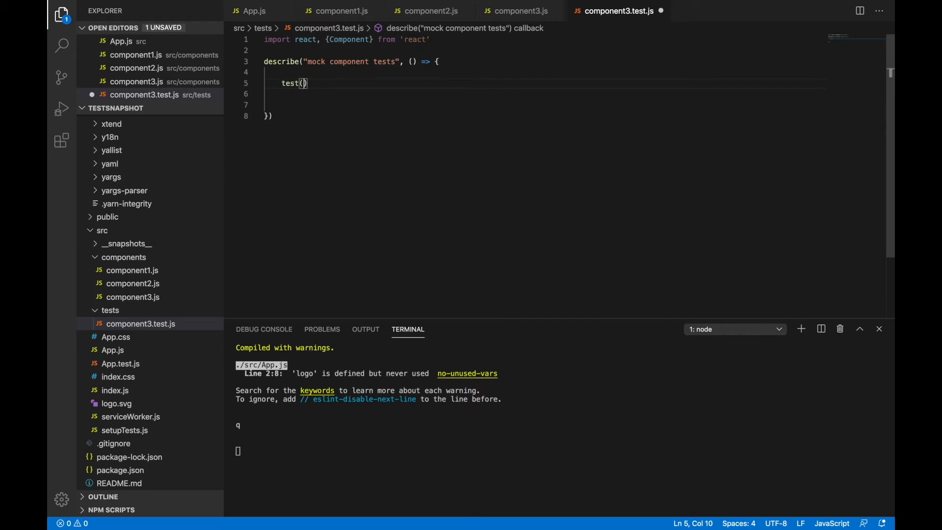
{"action": "type", "text": "'mocked compone"}
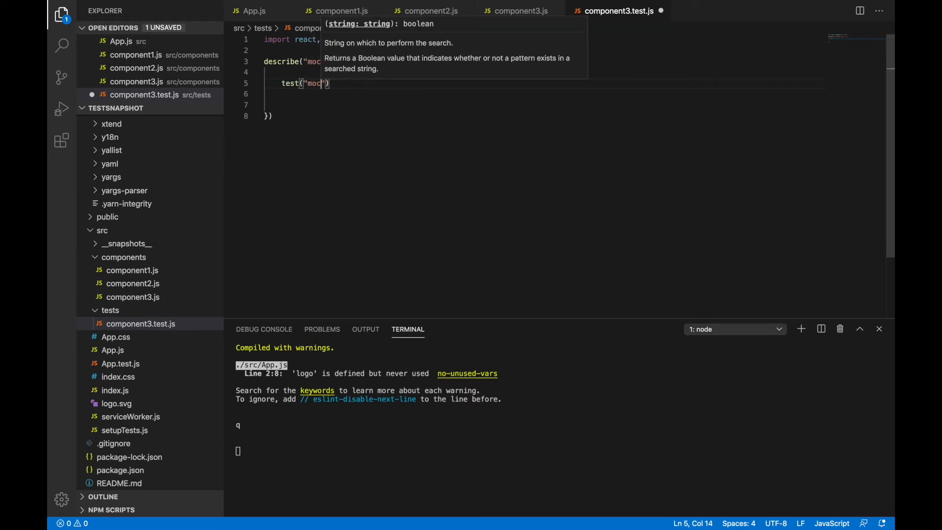
{"action": "type", "text": "nts in react"}
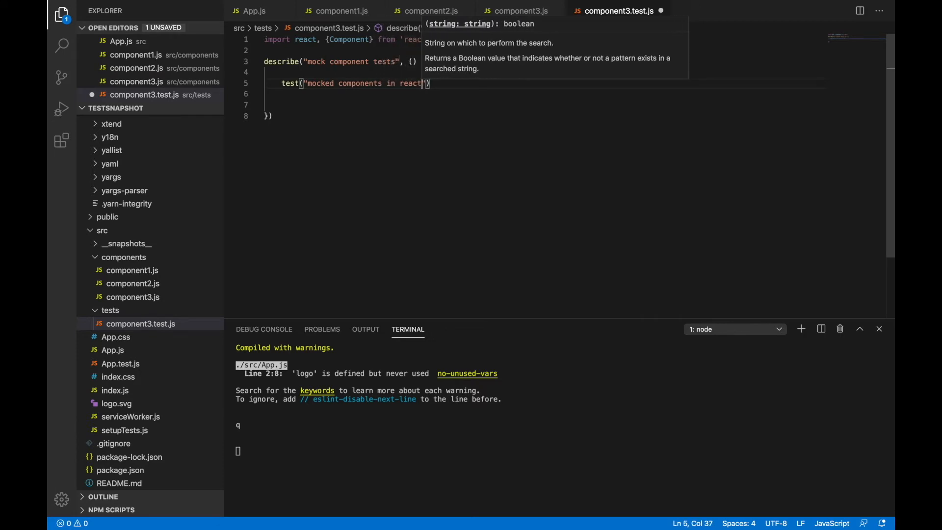
{"action": "type", "text": "\", () ="}
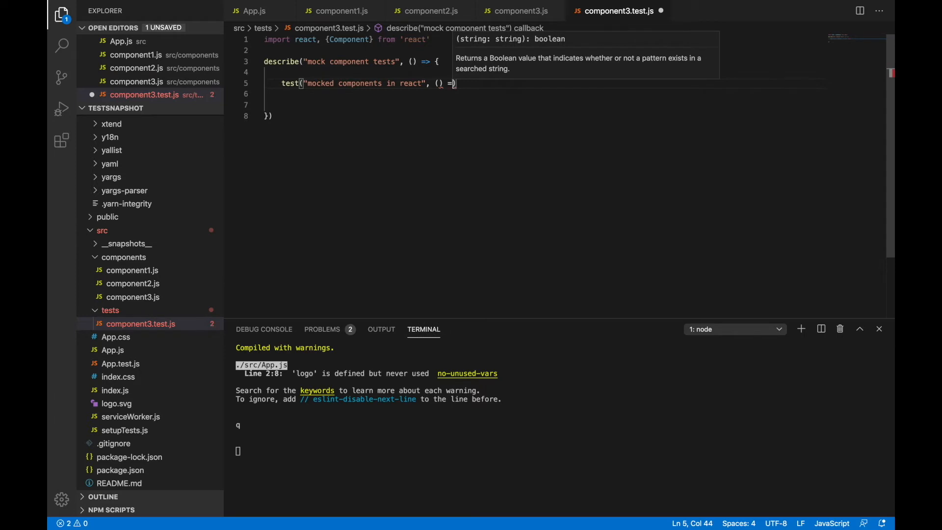
{"action": "type", "text": "> {"}
{"action": "key", "text": "Return"}
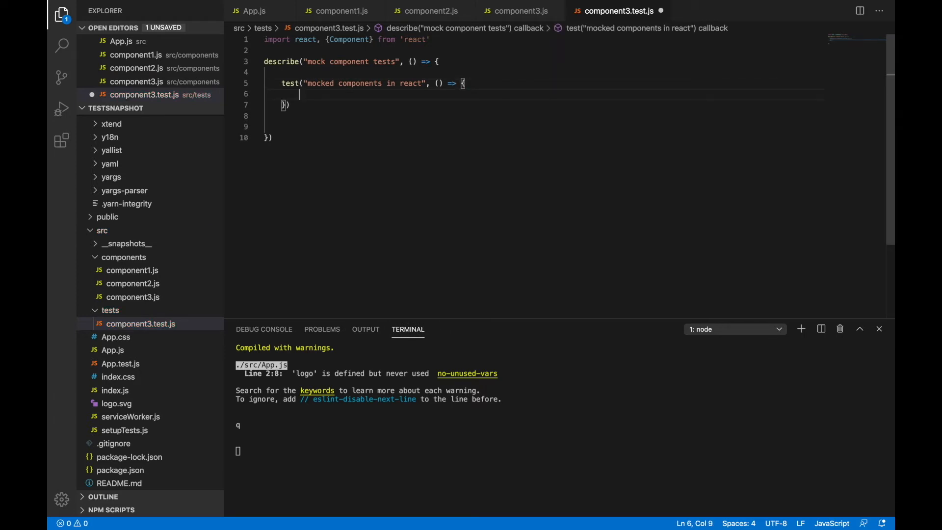
- Add blank lines inside the test body and before the describe block
{"action": "left_click_drag", "start_coordinate": [306, 62], "coordinate": [396, 62]}
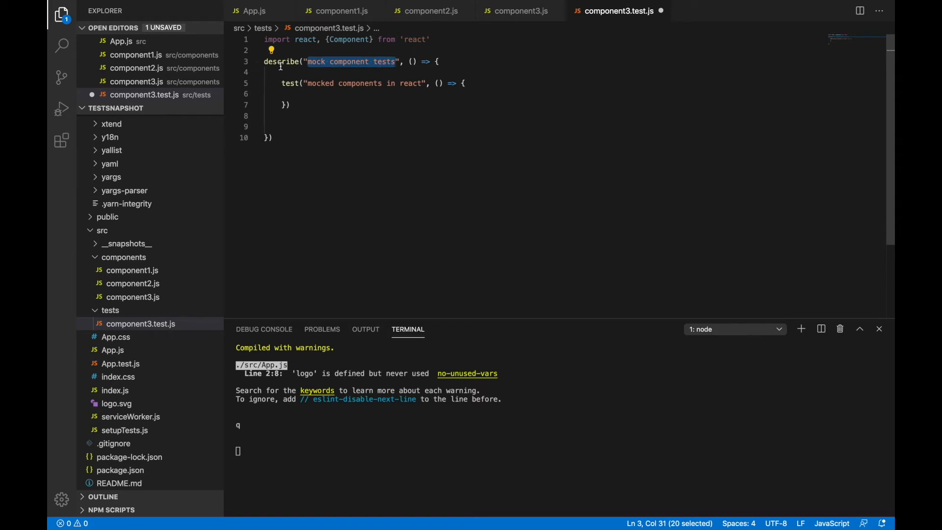
{"action": "left_click", "coordinate": [477, 83]}
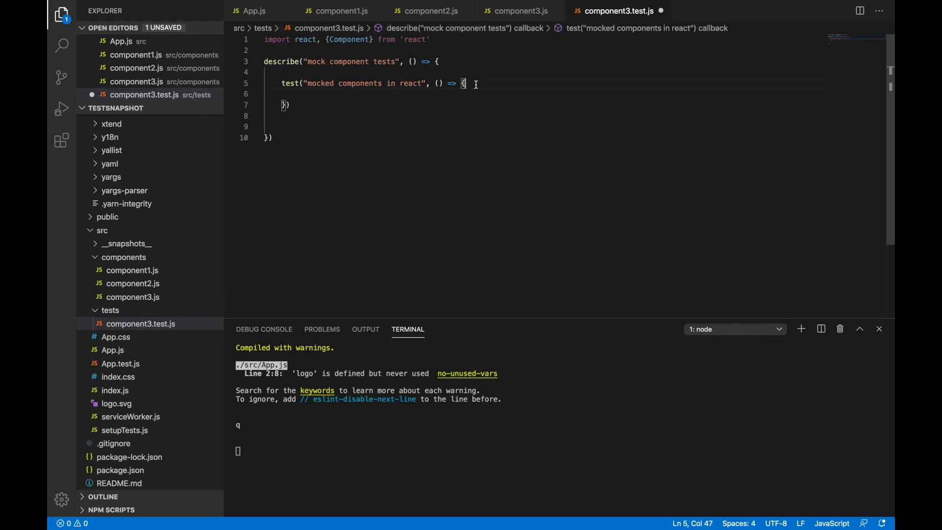
{"action": "key", "text": "Return"}
{"action": "key", "text": "Return"}
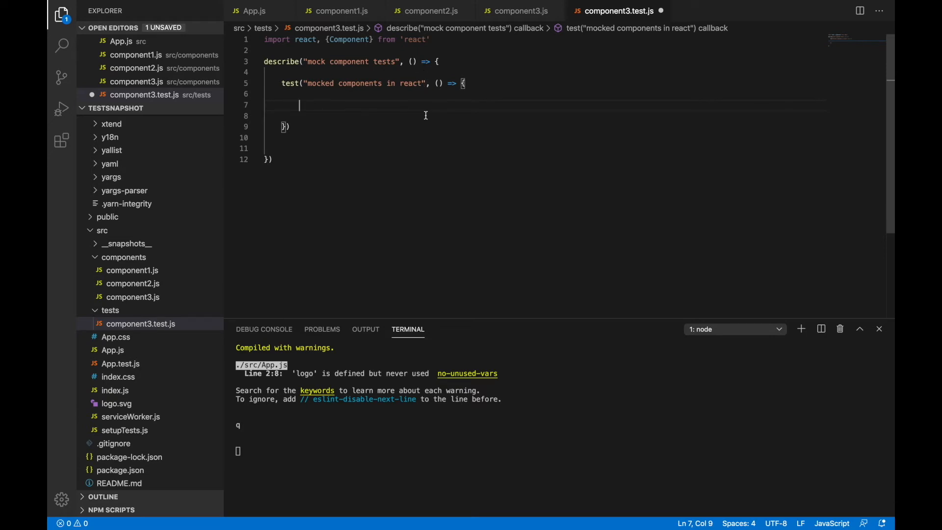
{"action": "left_click", "coordinate": [392, 50]}
{"action": "key", "text": "Return"}
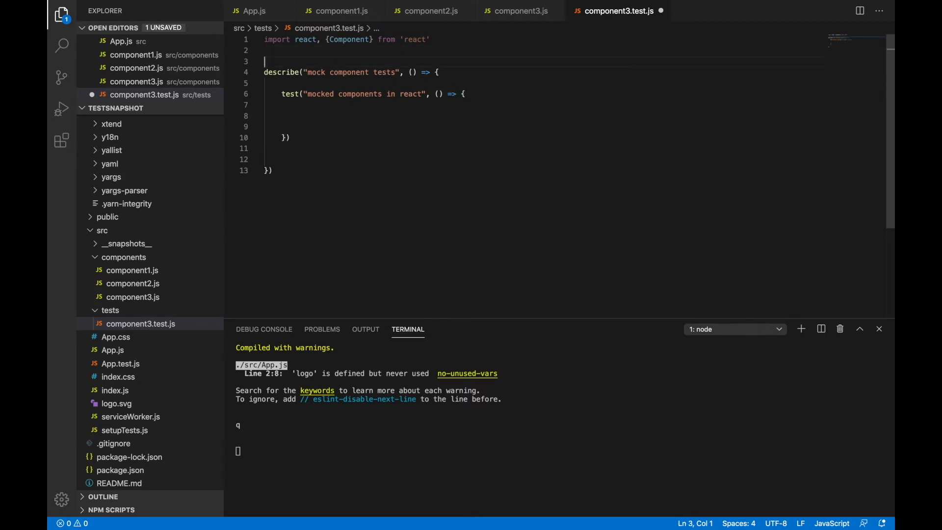
{"action": "left_click", "coordinate": [326, 110]}
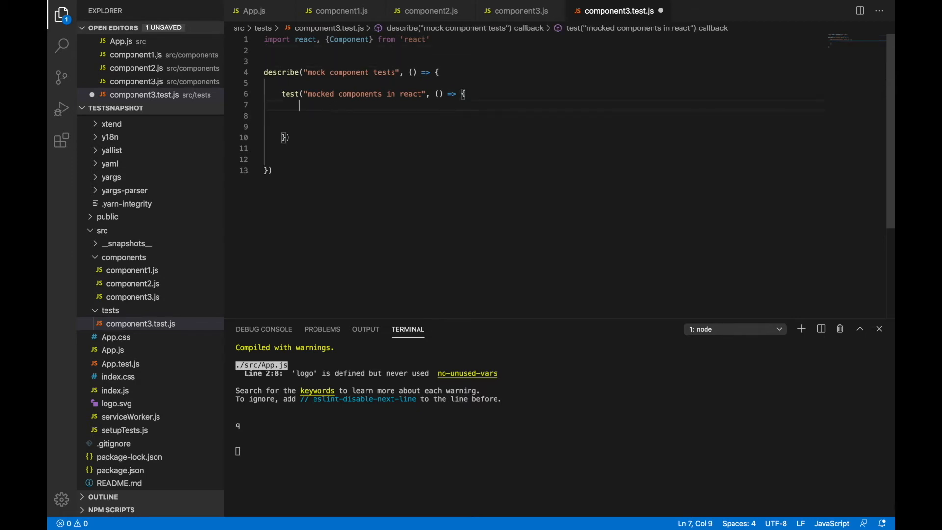
{"action": "type", "text": "con"}
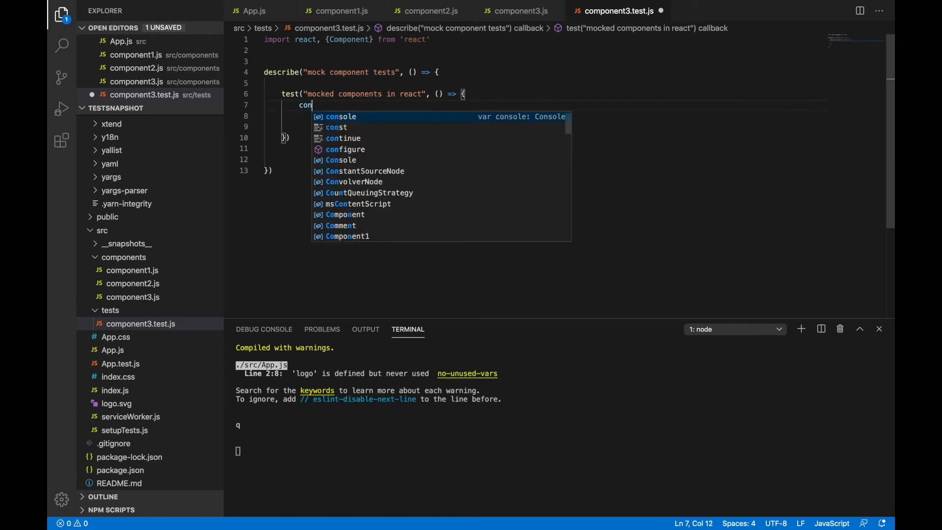
{"action": "type", "text": "st {"}
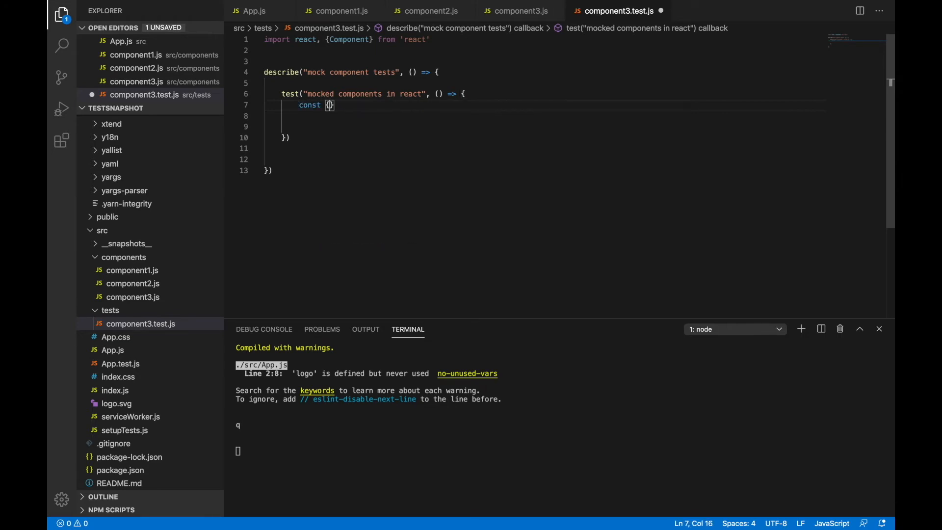
{"action": "type", "text": "containe"}
{"action": "type", "text": "r"}
- Write const {container} = render(<Component3 />) inside the test, dismissing the Component3 suggestion
{"action": "key", "text": "Left"}
{"action": "key", "text": "Left"}
{"action": "key", "text": "Left"}
{"action": "key", "text": "Left"}
{"action": "key", "text": "Left"}
{"action": "key", "text": "Right"}
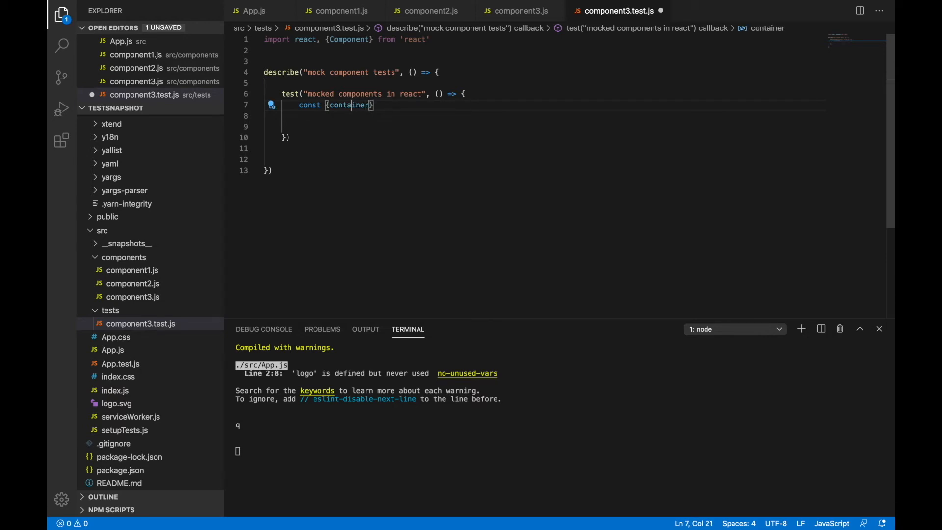
{"action": "key", "text": "Right"}
{"action": "key", "text": "Right"}
{"action": "key", "text": "Right"}
{"action": "key", "text": "Down"}
{"action": "key", "text": "Up"}
{"action": "key", "text": "End"}
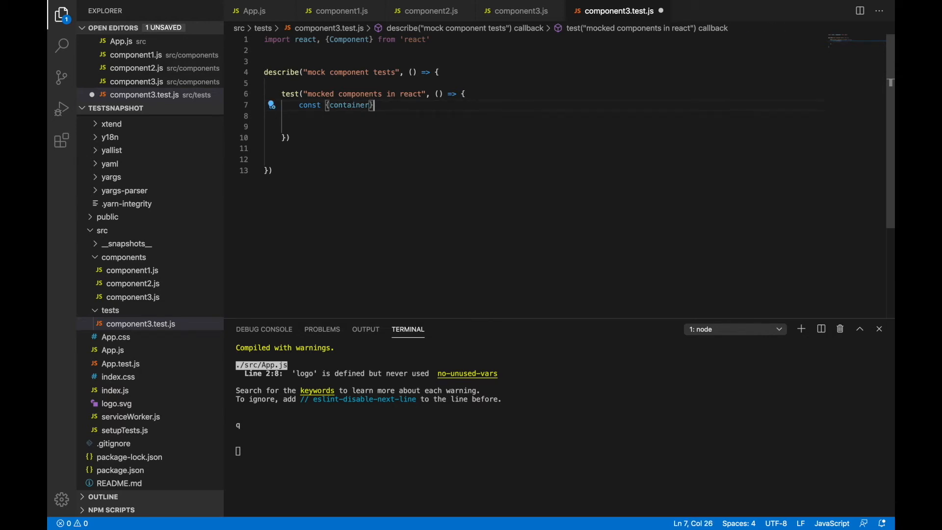
{"action": "type", "text": " = "}
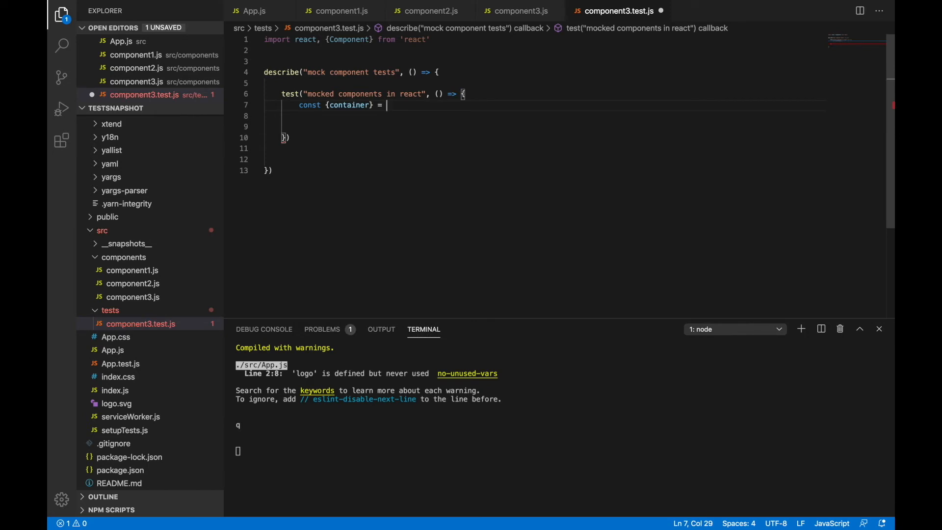
{"action": "type", "text": "render("}
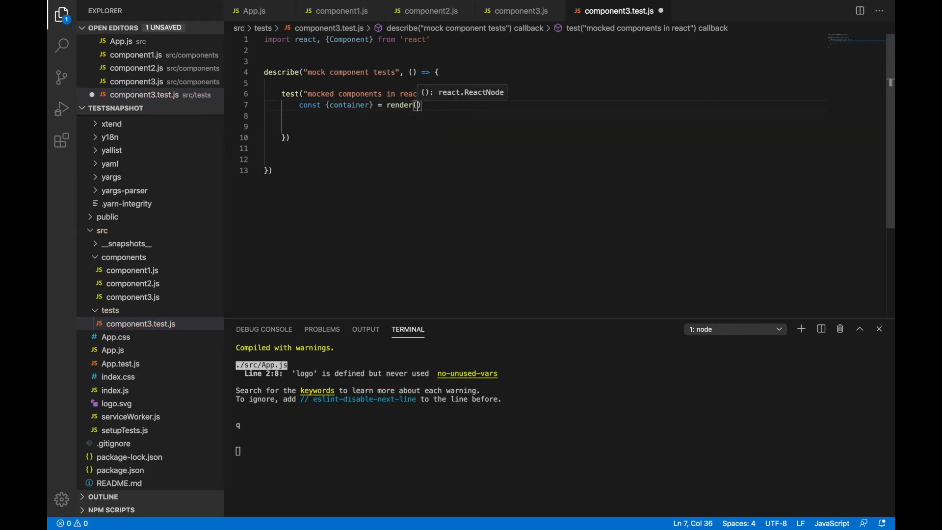
{"action": "type", "text": "<Component3 "}
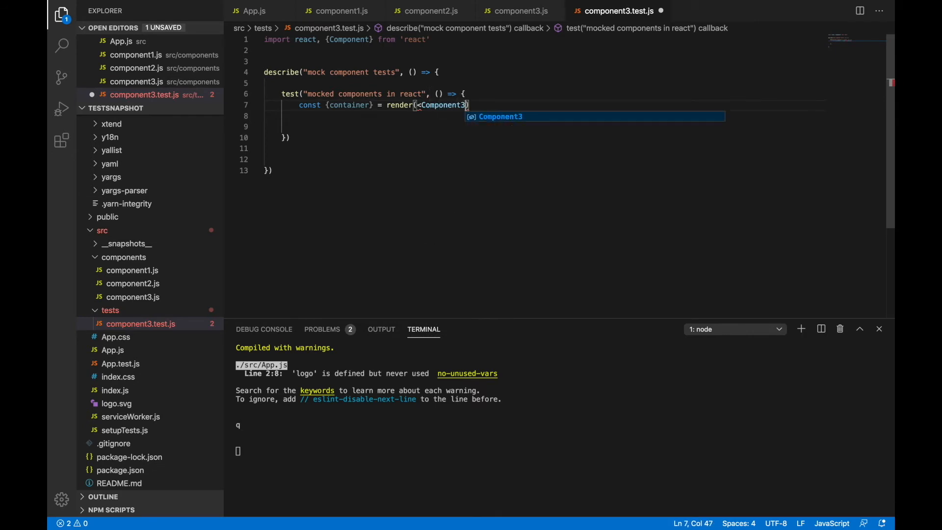
{"action": "type", "text": "/"}
{"action": "key", "text": "Escape"}
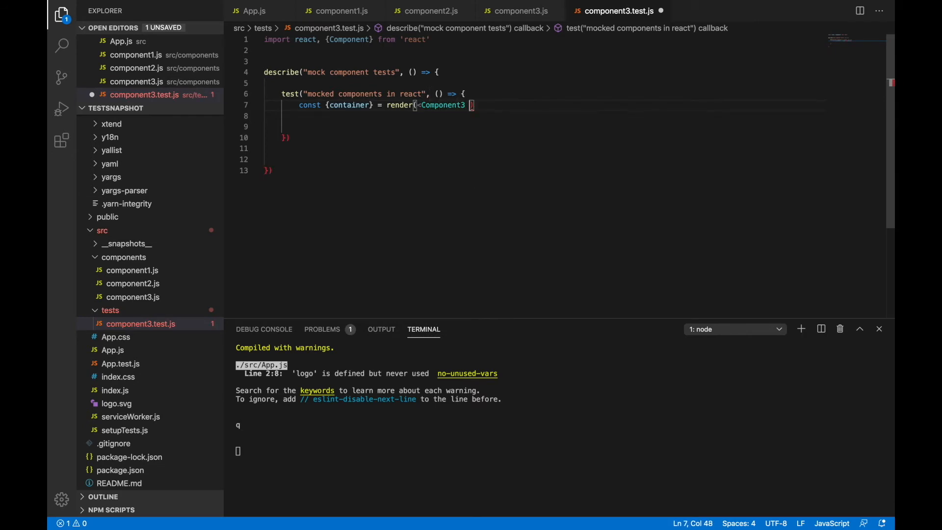
{"action": "type", "text": ">"}
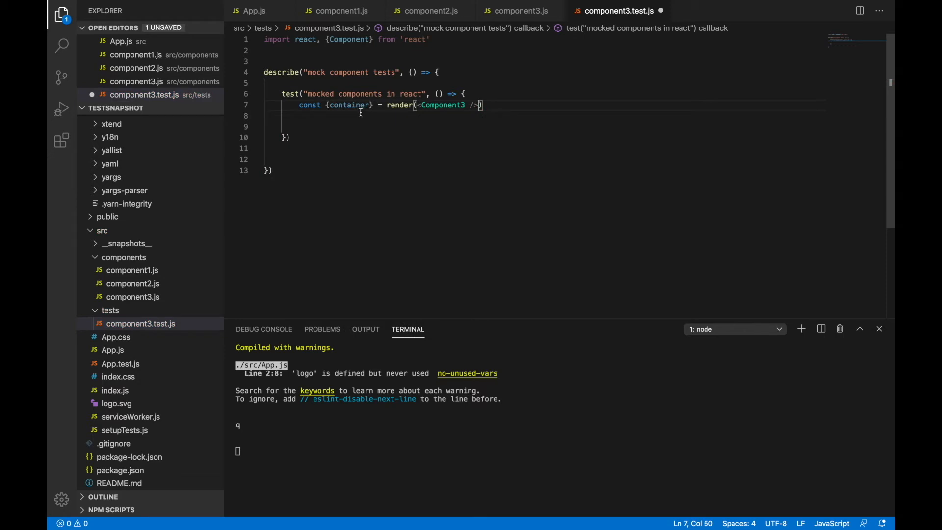
{"action": "left_click", "coordinate": [432, 39]}
{"action": "key", "text": "Return"}
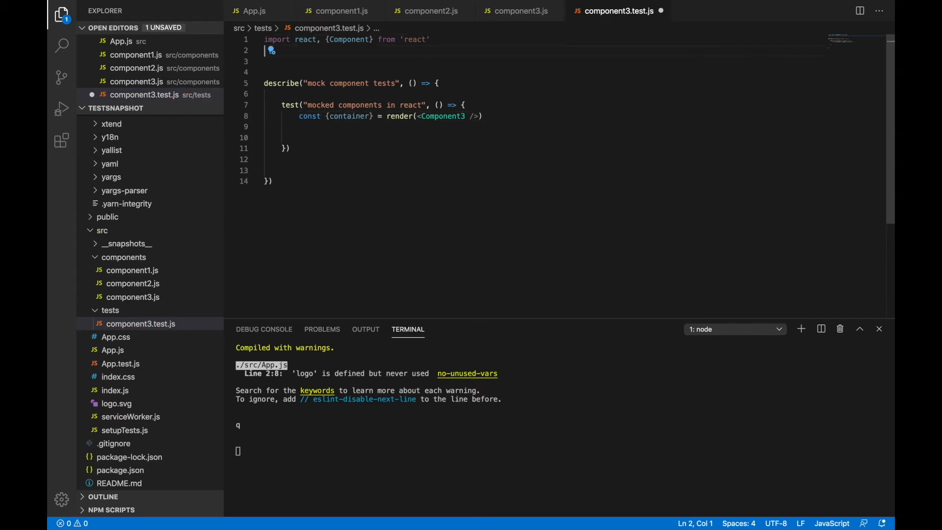
{"action": "type", "text": "import "}
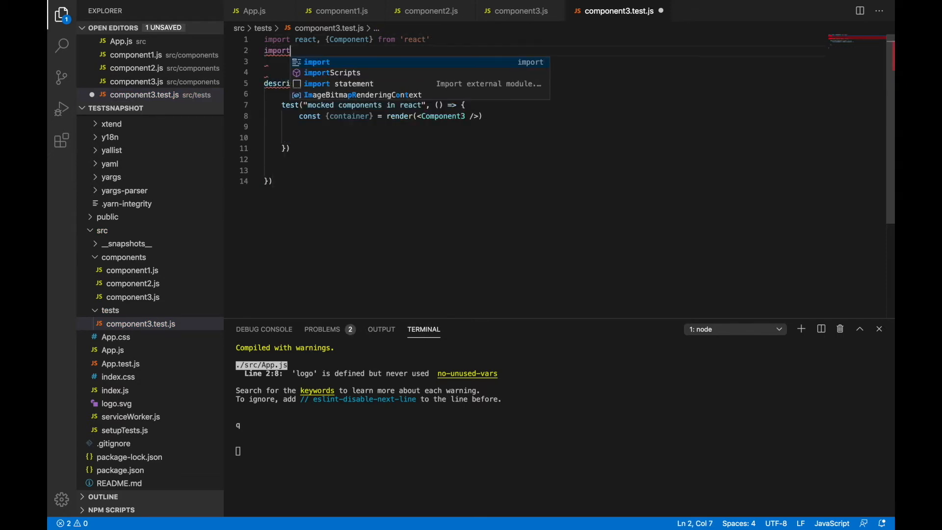
{"action": "type", "text": "{render, "}
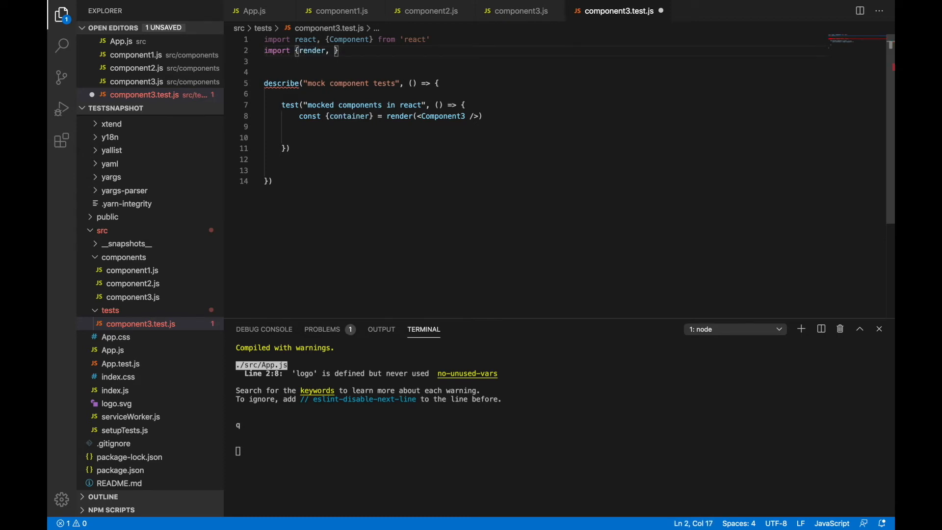
{"action": "type", "text": "container} "}
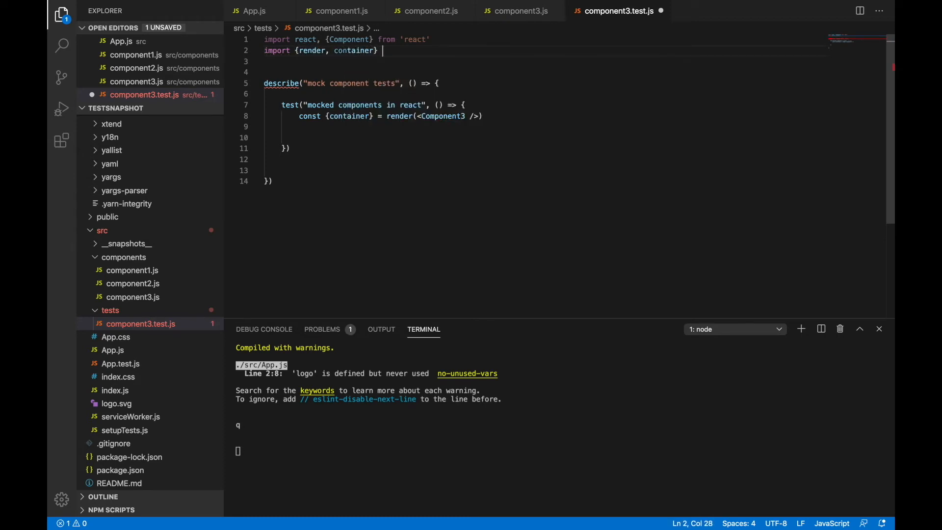
{"action": "type", "text": "from '"}
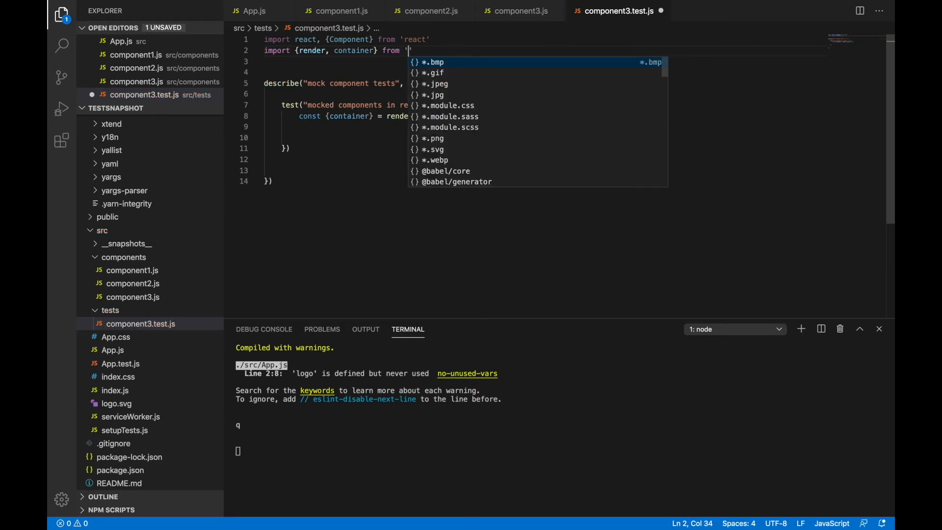
{"action": "type", "text": "@test"}
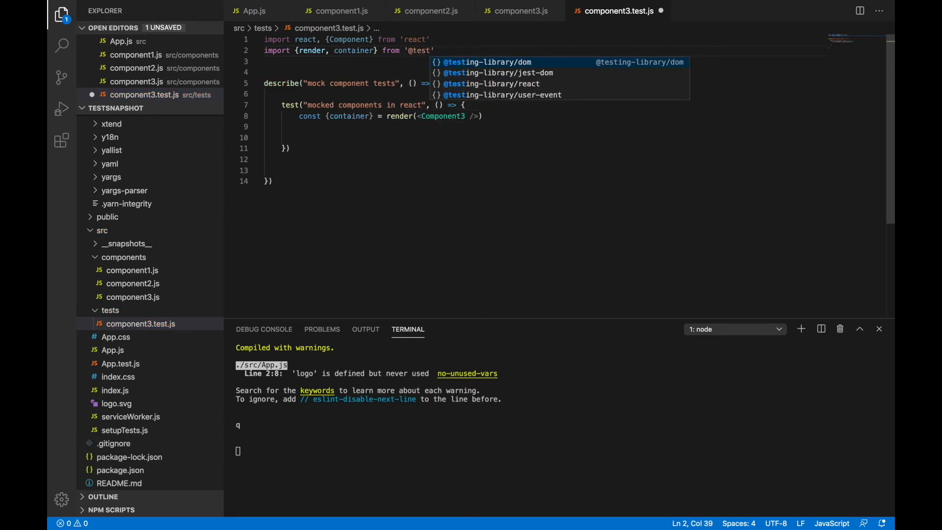
{"action": "key", "text": "Down"}
{"action": "key", "text": "Down"}
{"action": "key", "text": "Return"}
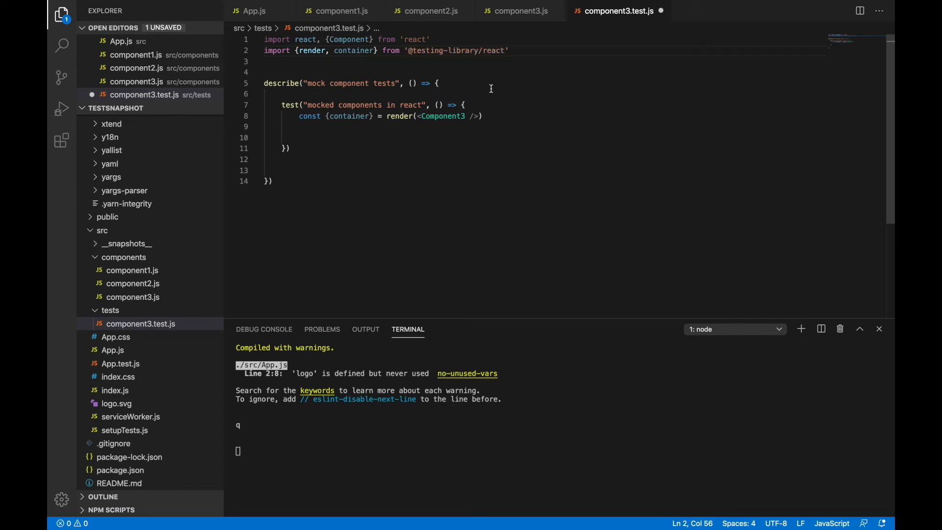
{"action": "key", "text": "End"}
{"action": "key", "text": "Return"}
{"action": "type", "text": "im"}
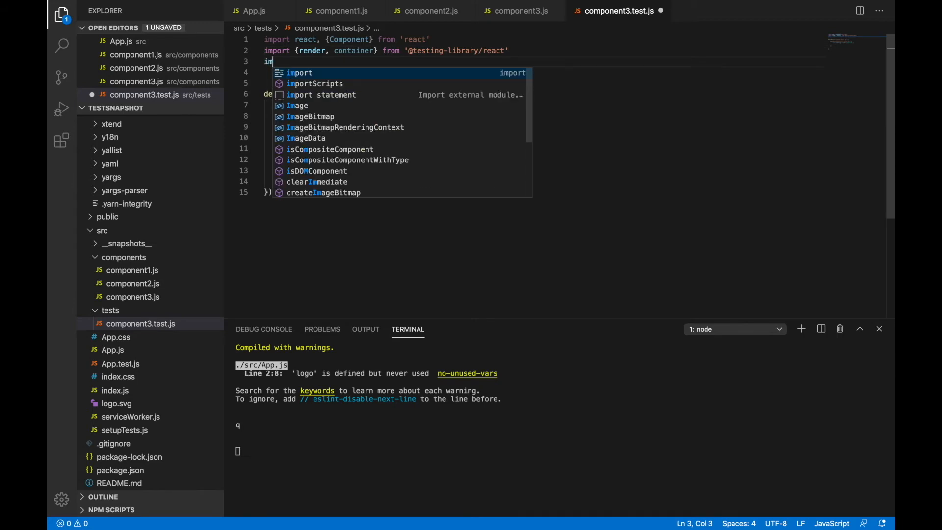
{"action": "type", "text": "port "}
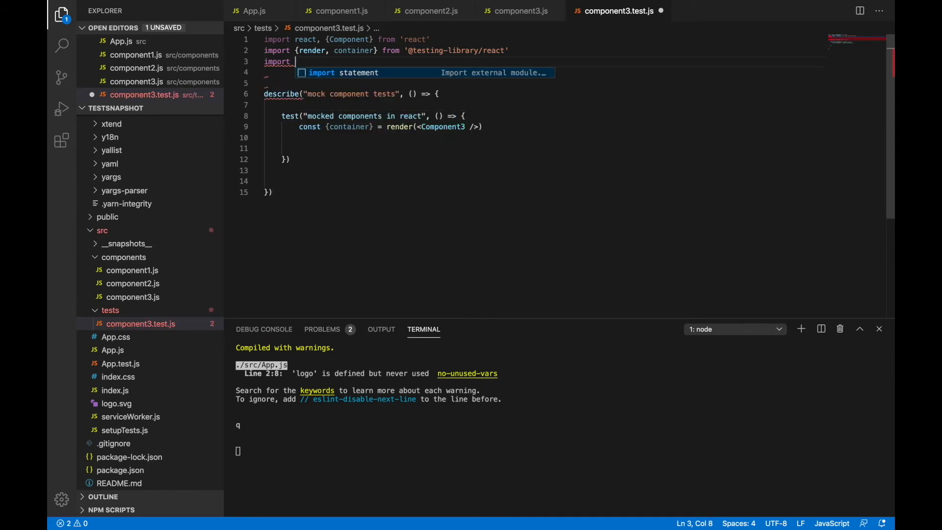
{"action": "type", "text": "Compone"}
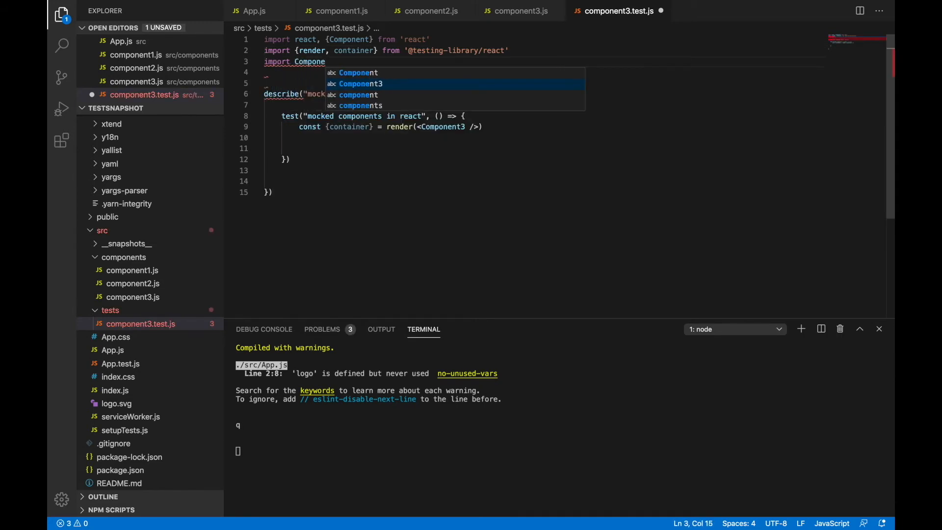
{"action": "type", "text": "nt3 from "}
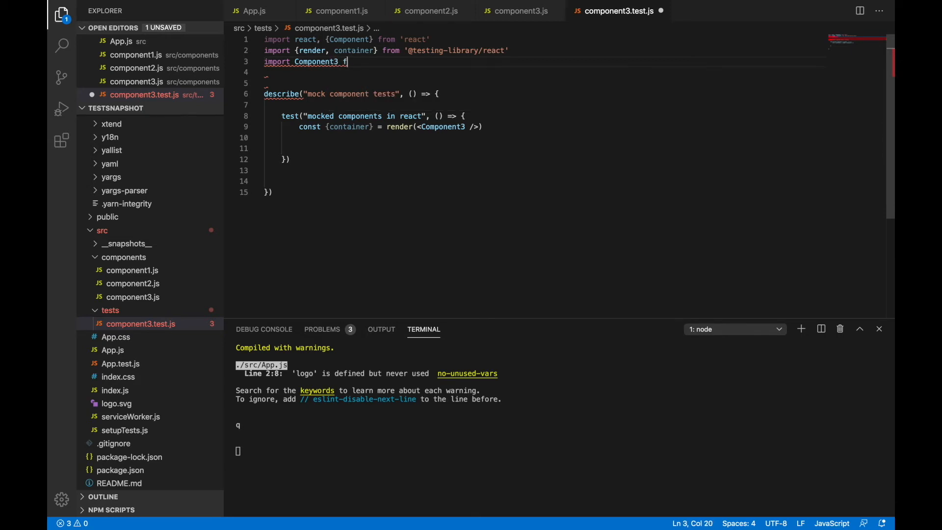
{"action": "type", "text": "'.."}
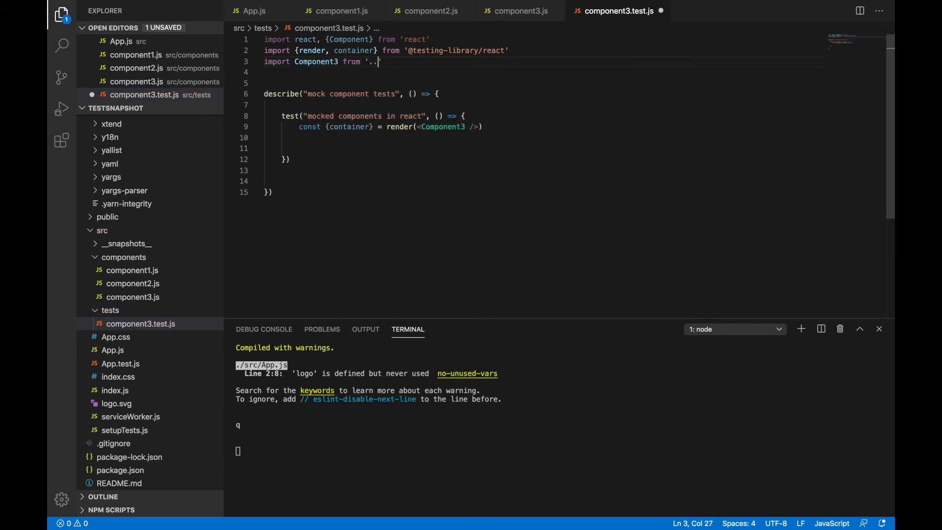
{"action": "type", "text": "/"}
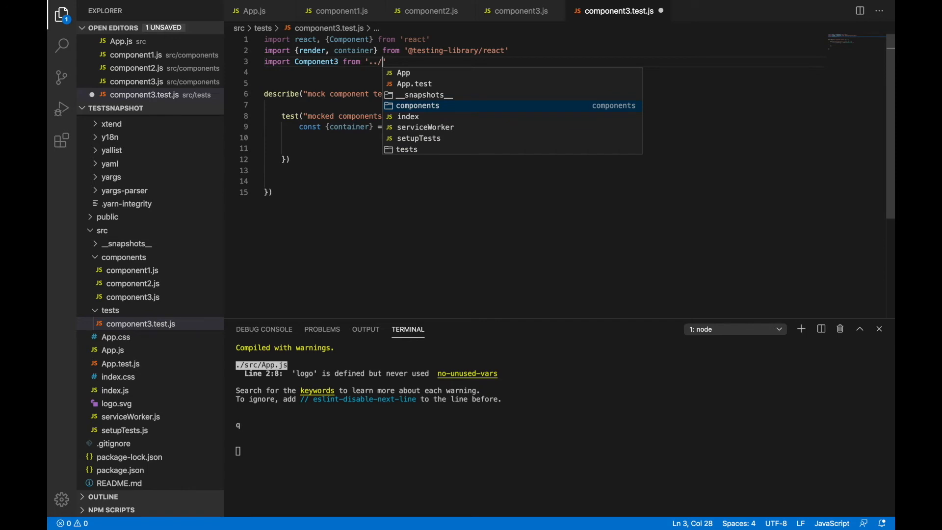
{"action": "type", "text": "co"}
{"action": "key", "text": "Tab"}
{"action": "type", "text": "/com"}
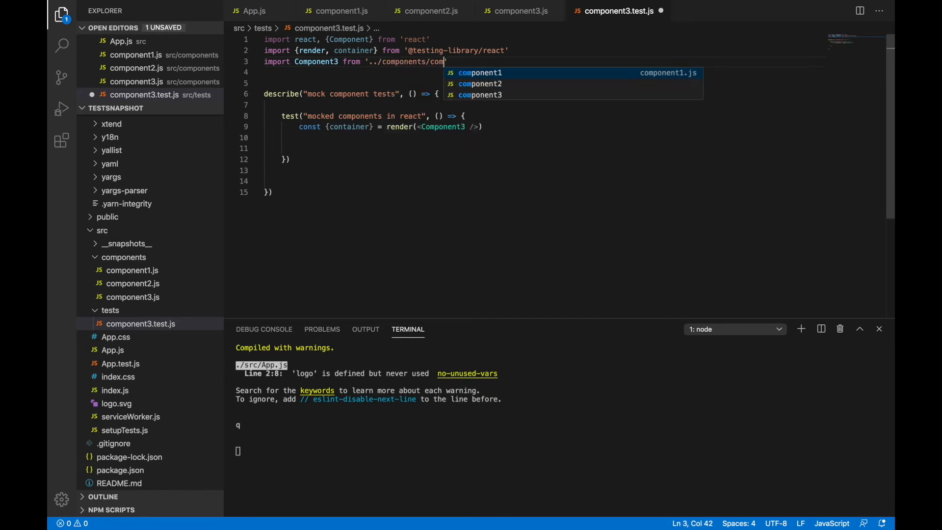
{"action": "type", "text": "ponent3"}
- Save the test file and leave one new line after the render call
{"action": "left_click", "coordinate": [502, 97]}
{"action": "key", "text": "ctrl+s"}
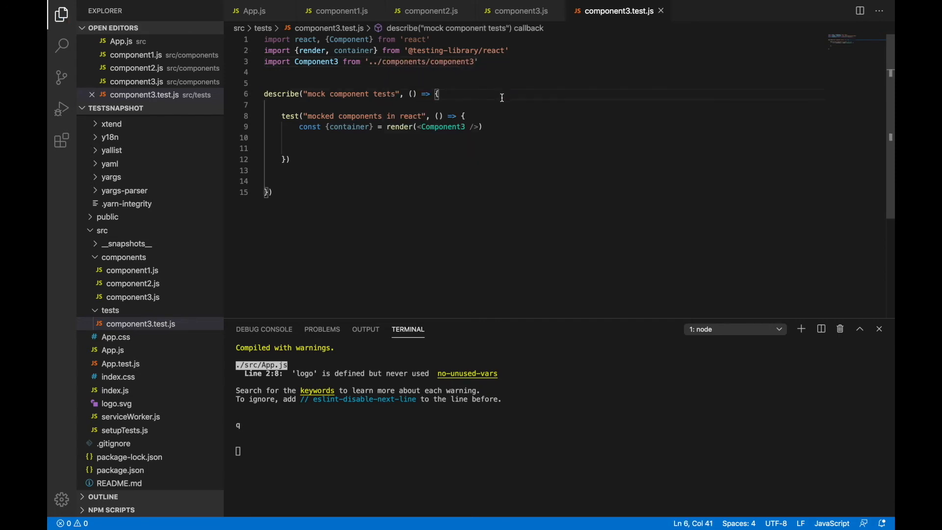
{"action": "left_click", "coordinate": [491, 127]}
{"action": "key", "text": "Return"}
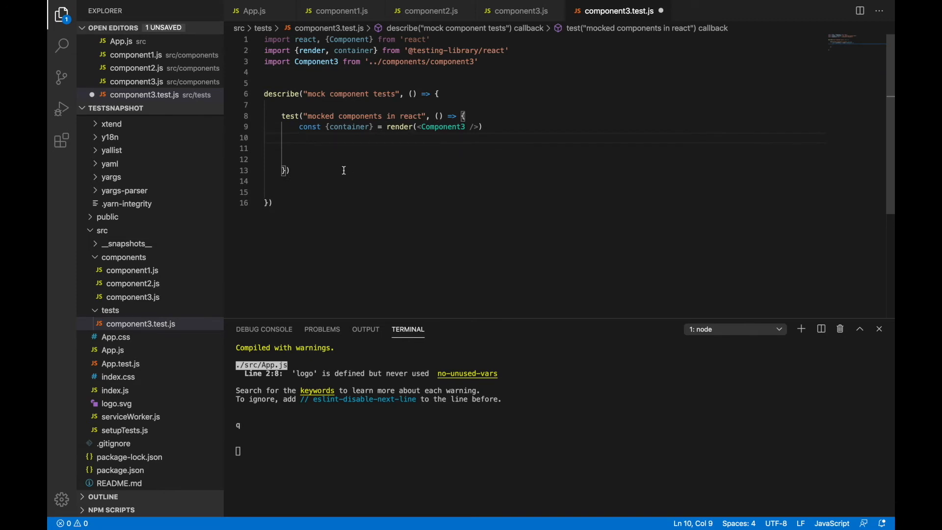
{"action": "left_click", "coordinate": [307, 150]}
{"action": "key", "text": "BackSpace"}
{"action": "type", "text": "c"}
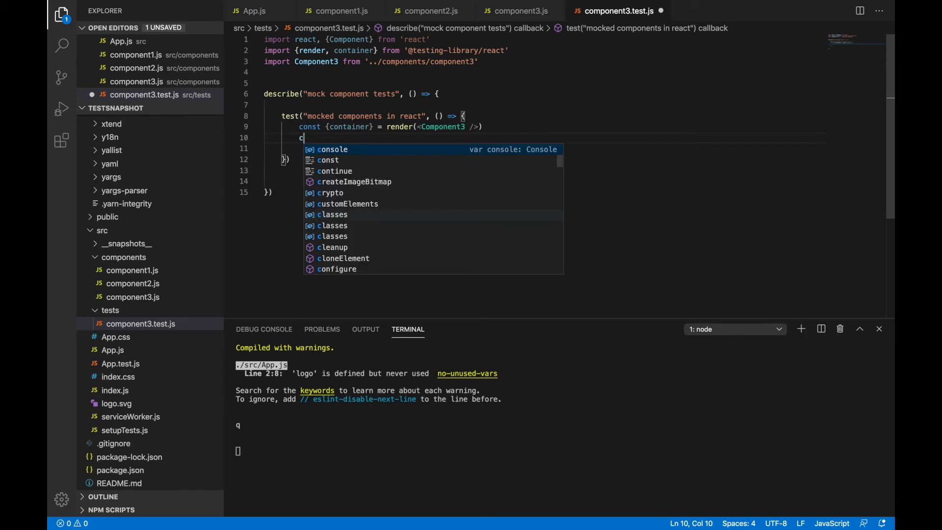
{"action": "type", "text": "on"}
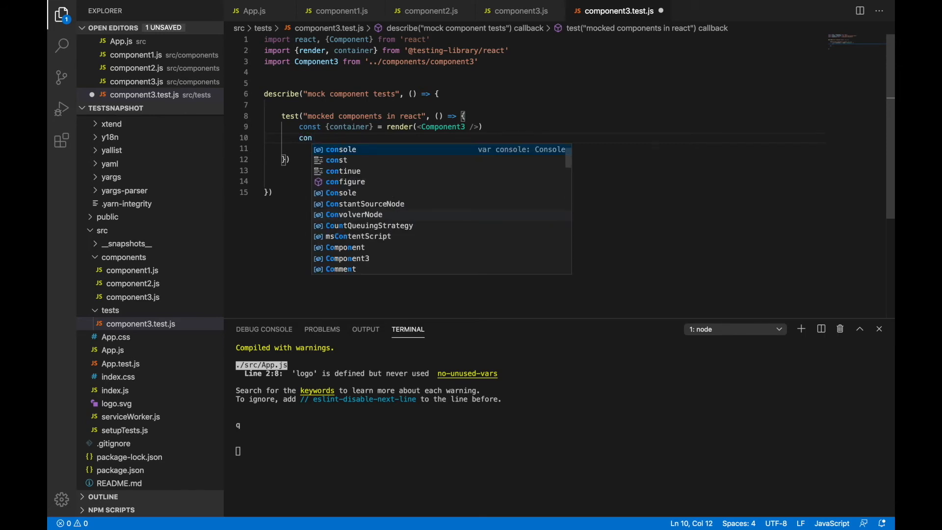
{"action": "type", "text": "sole."}
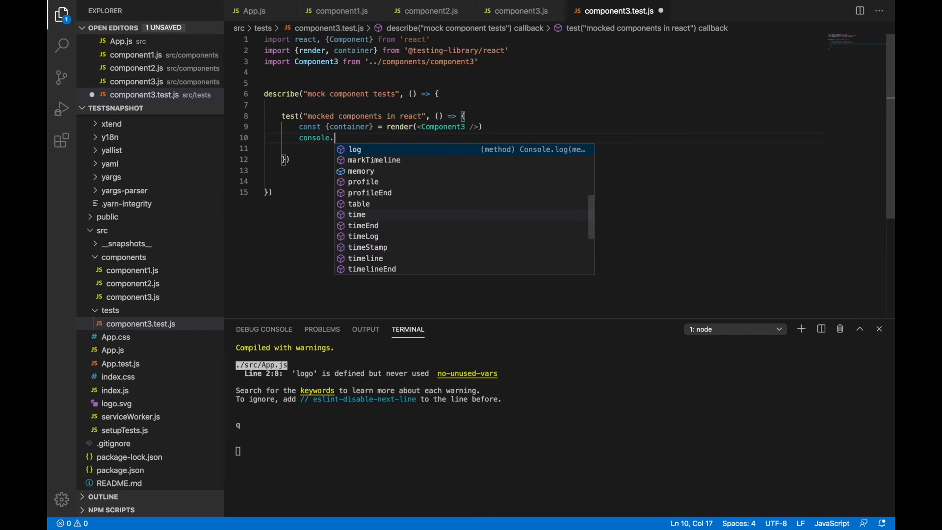
{"action": "type", "text": "log("}
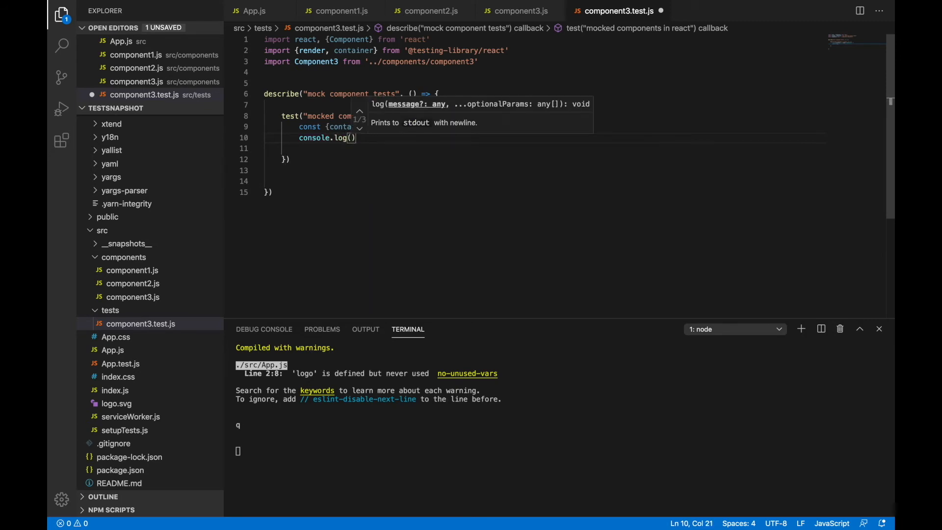
{"action": "type", "text": "cont"}
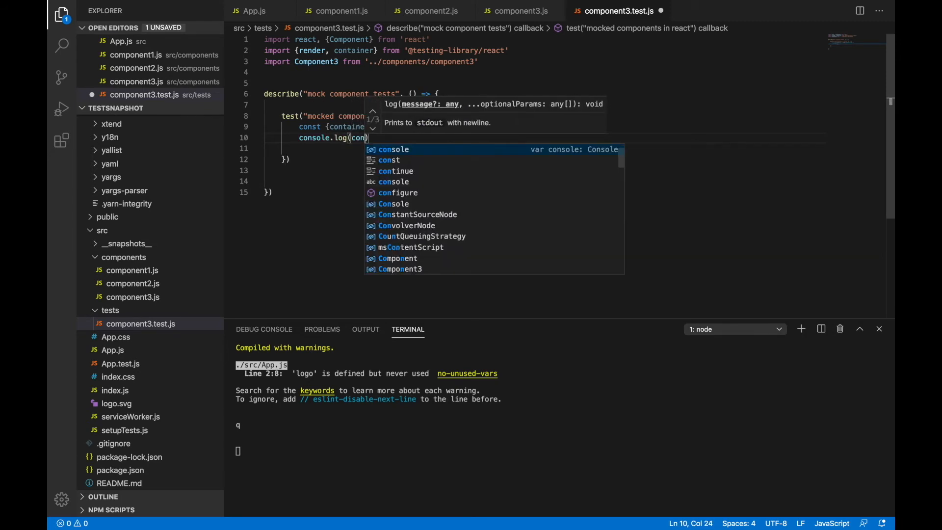
{"action": "type", "text": "ainer.ou"}
- Log container.outerHTML after the render call and save component3.test.js
{"action": "key", "text": "Tab"}
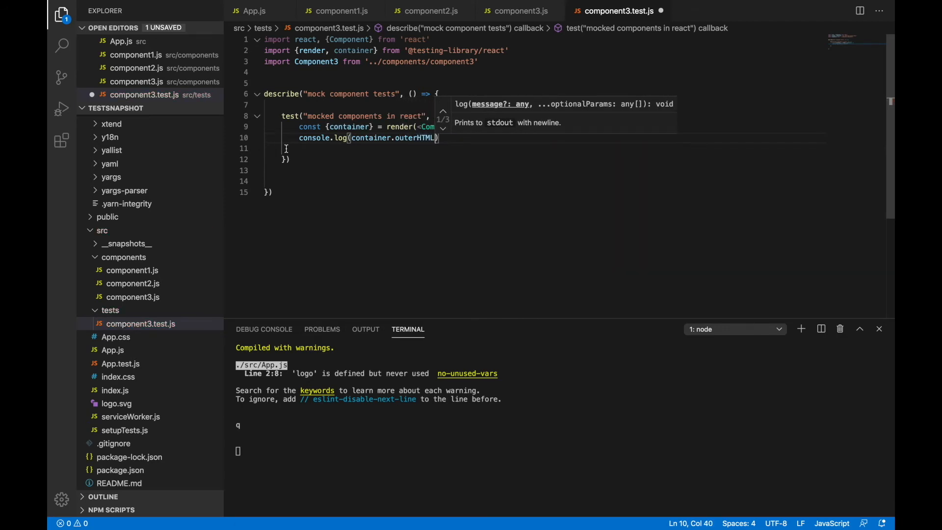
{"action": "key", "text": "Right"}
{"action": "key", "text": "Delete"}
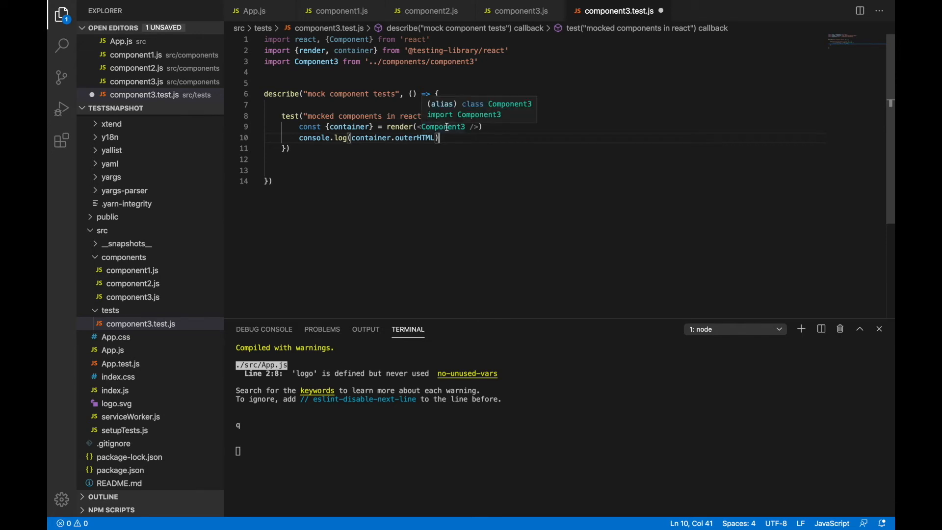
{"action": "left_click", "coordinate": [443, 156]}
{"action": "key", "text": "ctrl+s"}
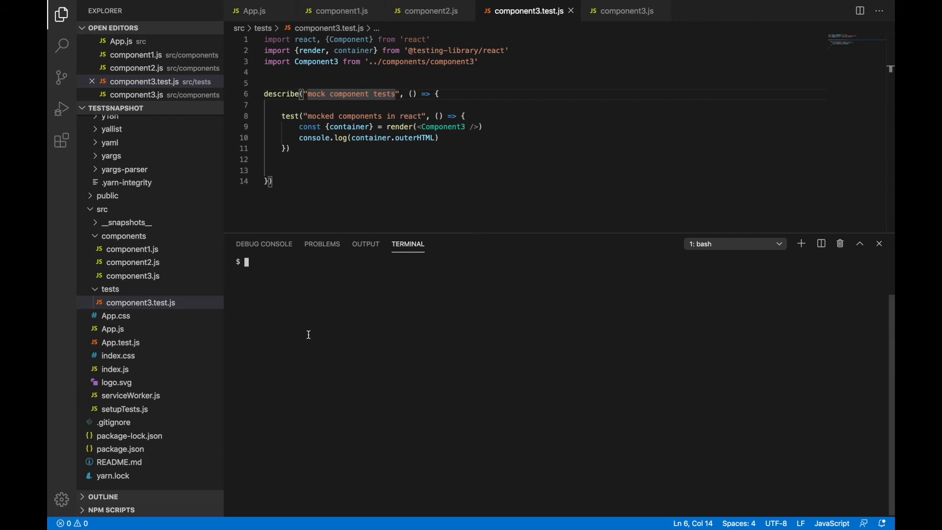
{"action": "type", "text": "npm"}
- Run pwd then npm test component3.test.js in the terminal; the suite fails with React not defined
{"action": "key", "text": "BackSpace"}
{"action": "key", "text": "BackSpace"}
{"action": "key", "text": "BackSpace"}
{"action": "type", "text": "pwd"}
{"action": "key", "text": "Return"}
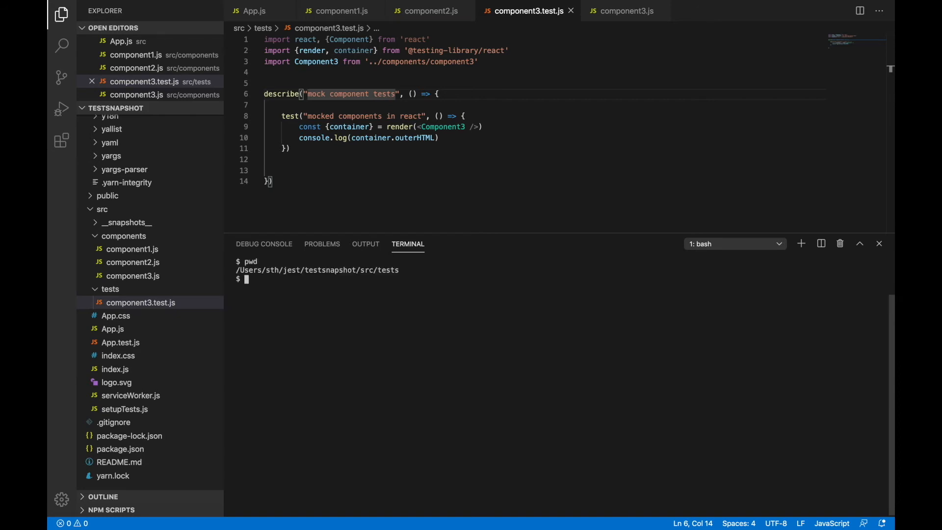
{"action": "type", "text": "npm test"}
{"action": "type", "text": " compo"}
{"action": "type", "text": "n"}
{"action": "key", "text": "Tab"}
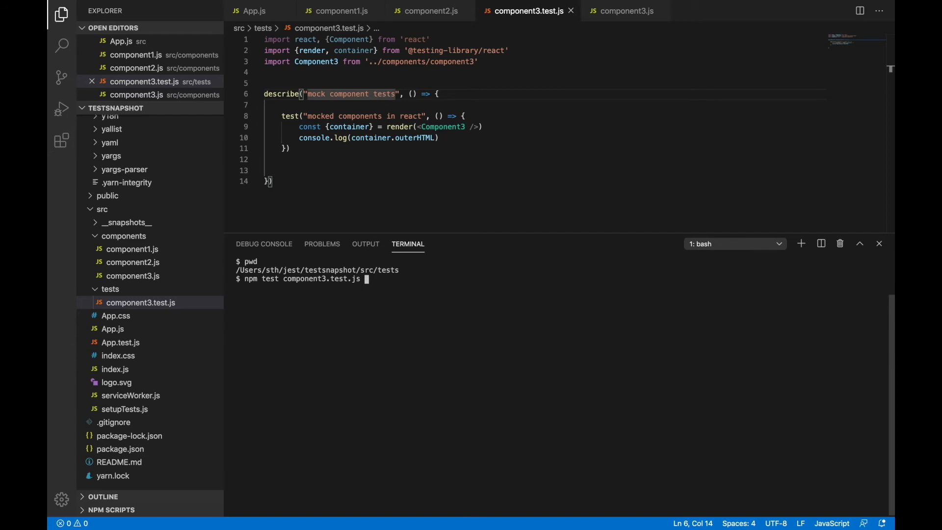
{"action": "key", "text": "Return"}
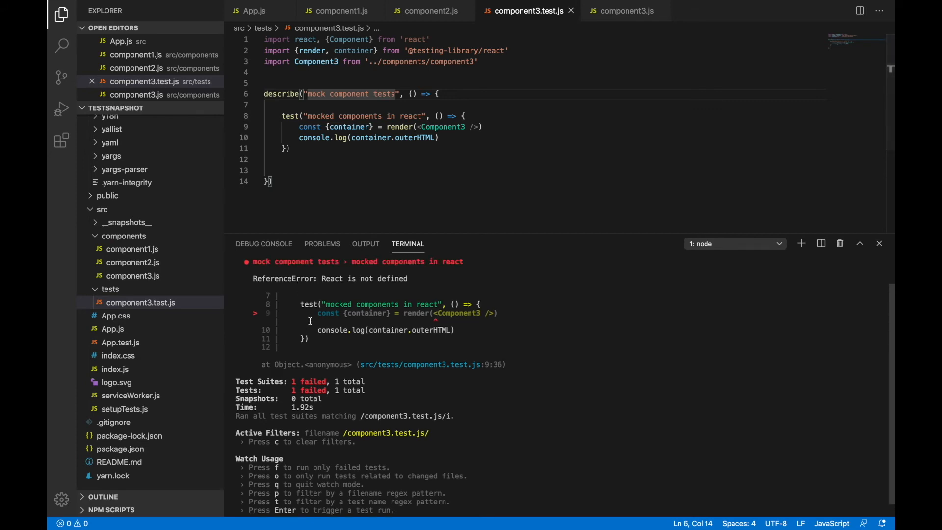
{"action": "scroll", "coordinate": [309, 321], "scroll_direction": "up", "scroll_amount": 3}
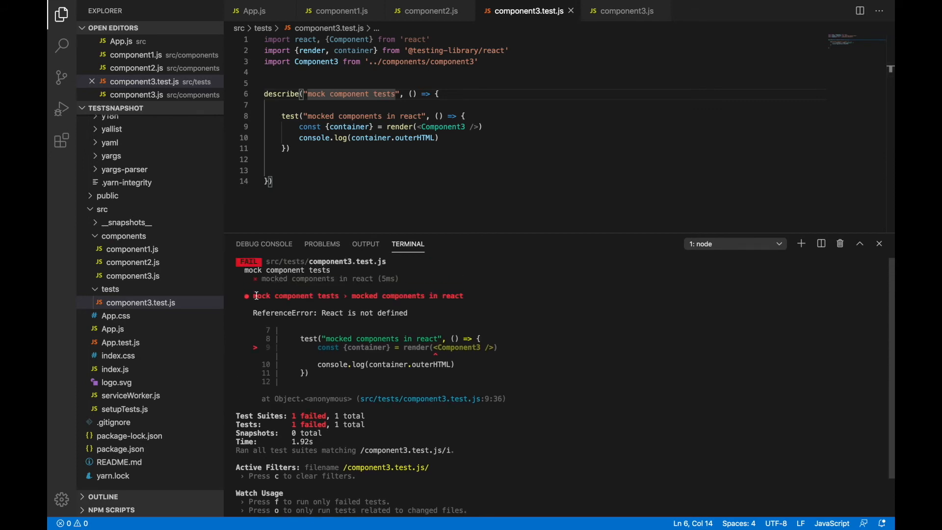
- Review the ReferenceError, capitalise the React import and save so jest re-runs and passes
{"action": "left_click_drag", "start_coordinate": [253, 295], "coordinate": [426, 297]}
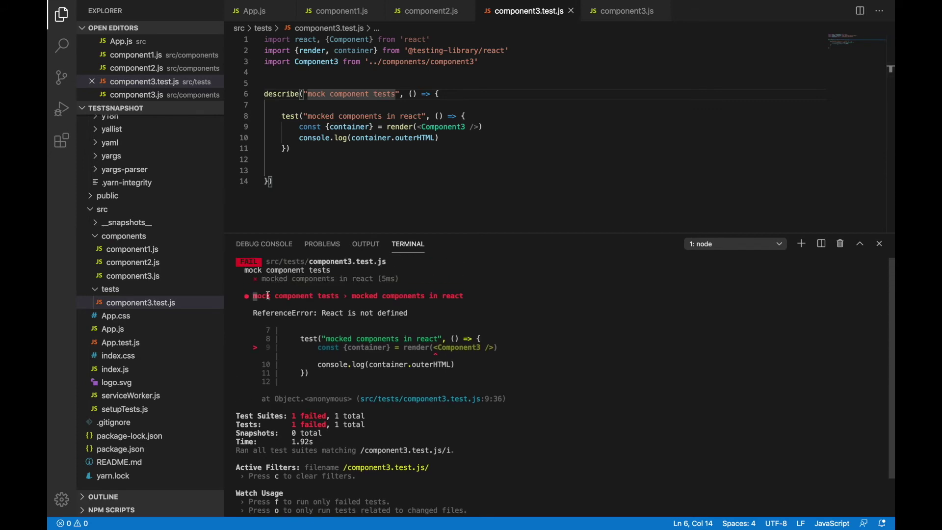
{"action": "triple_click", "coordinate": [331, 312]}
{"action": "scroll", "coordinate": [331, 328], "scroll_direction": "down", "scroll_amount": 2}
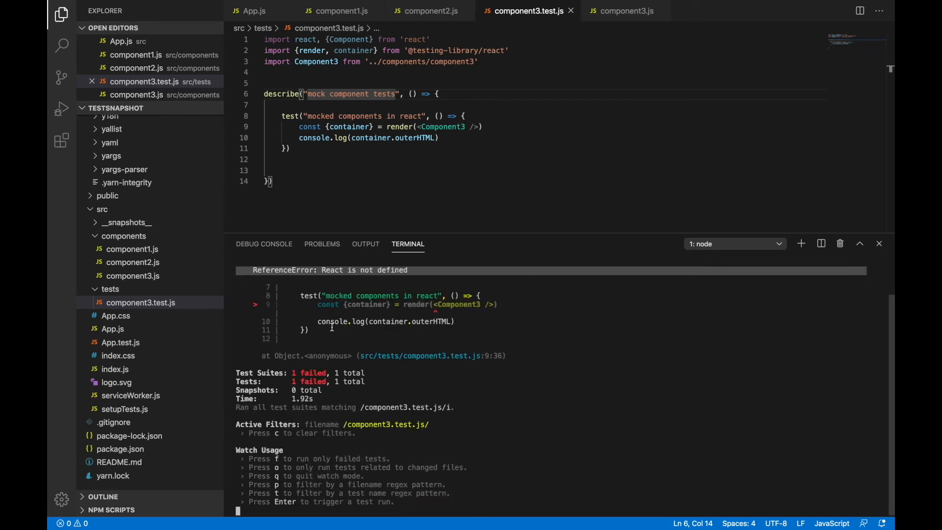
{"action": "scroll", "coordinate": [332, 327], "scroll_direction": "up", "scroll_amount": 2}
{"action": "left_click", "coordinate": [328, 177]}
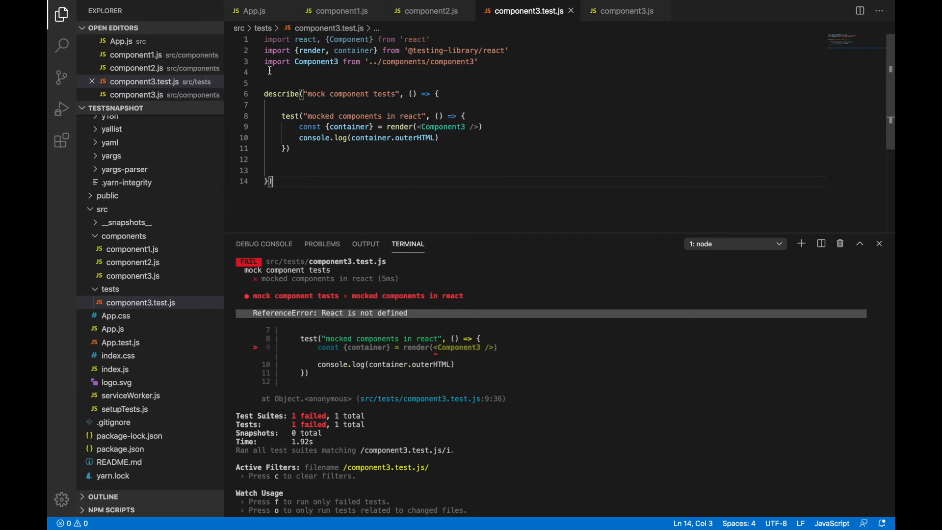
{"action": "double_click", "coordinate": [304, 40]}
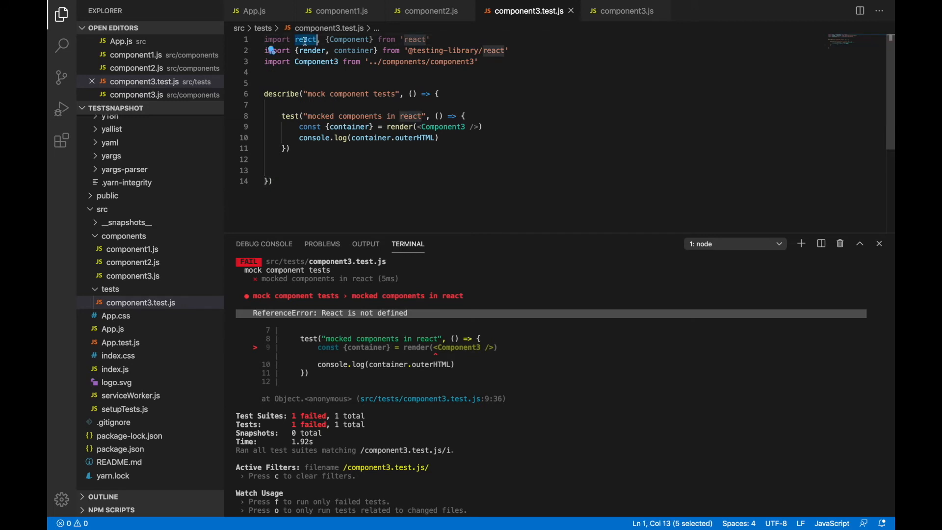
{"action": "type", "text": "React"}
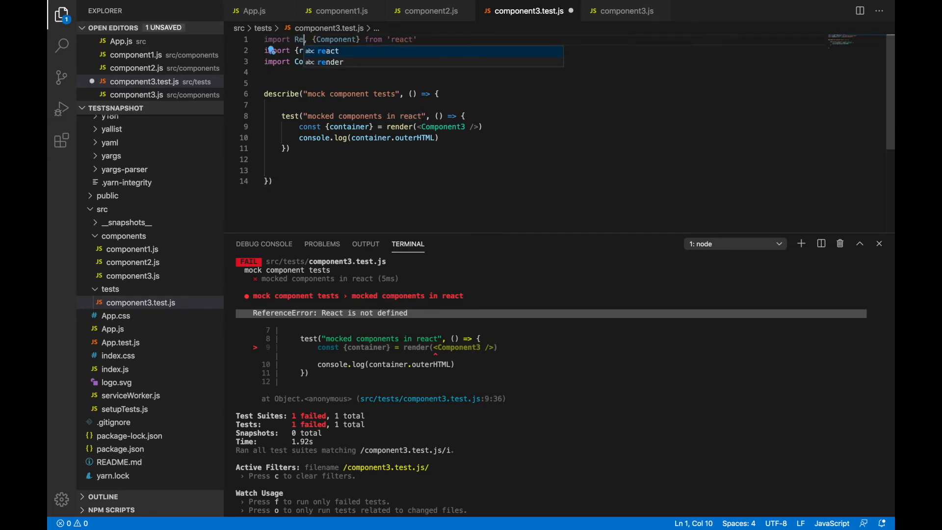
{"action": "type", "text": "act"}
{"action": "left_click", "coordinate": [297, 73]}
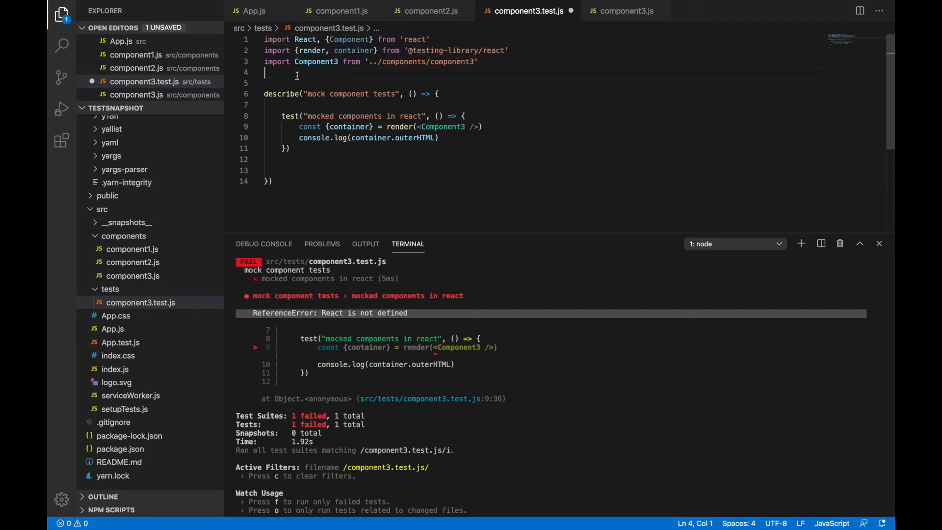
{"action": "key", "text": "ctrl+s"}
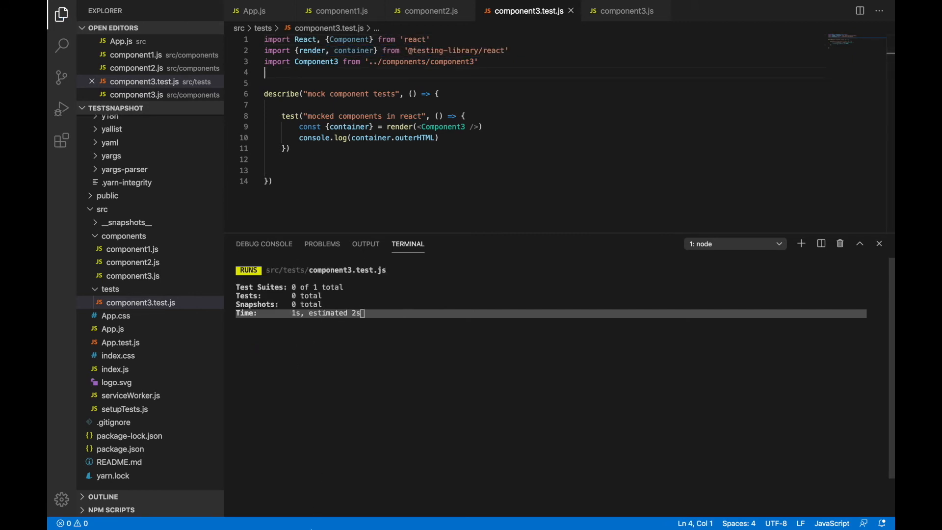
- Inspect the logged Component3, Component1 and Component2 markup in the test output
{"action": "left_click", "coordinate": [359, 340]}
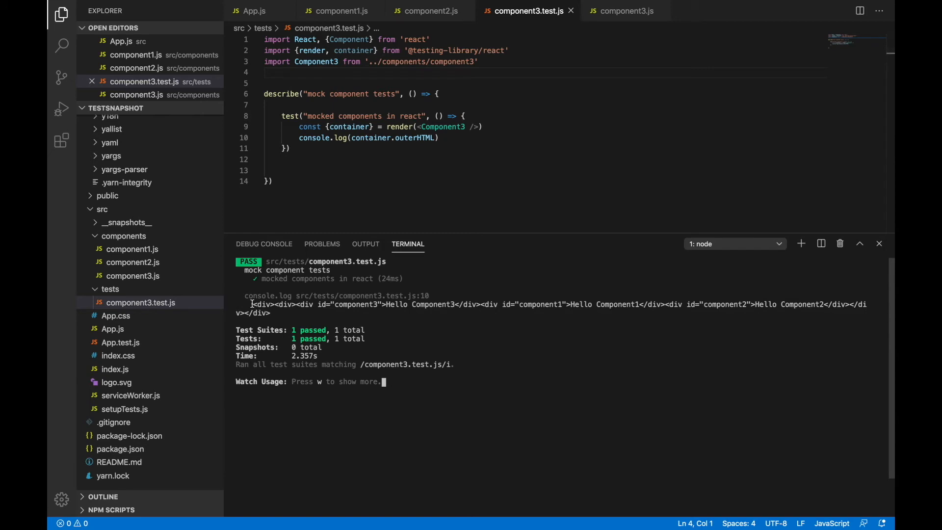
{"action": "left_click_drag", "start_coordinate": [253, 304], "coordinate": [274, 312]}
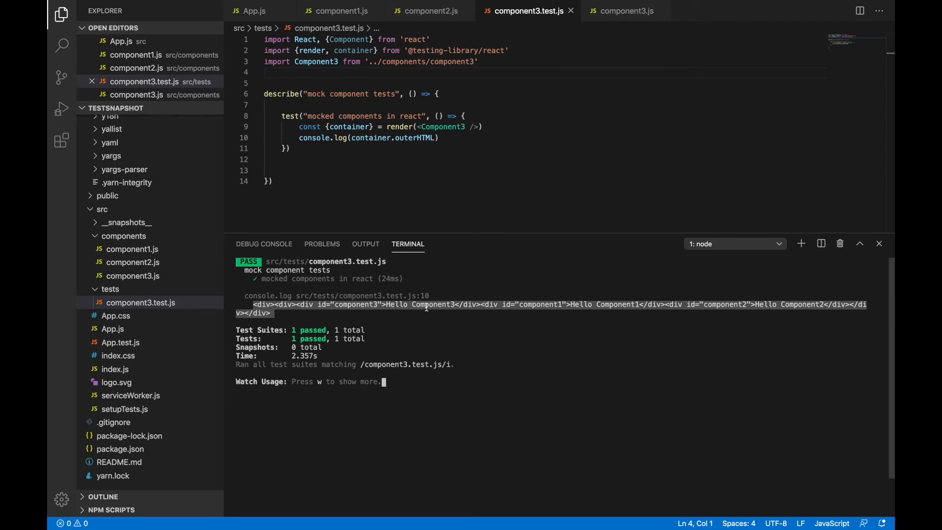
{"action": "left_click", "coordinate": [403, 304]}
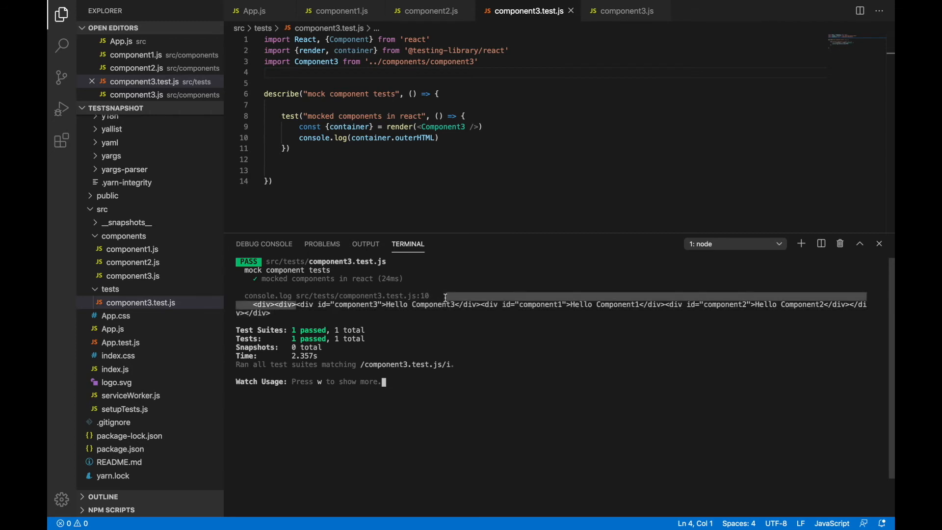
{"action": "left_click_drag", "start_coordinate": [296, 305], "coordinate": [753, 304]}
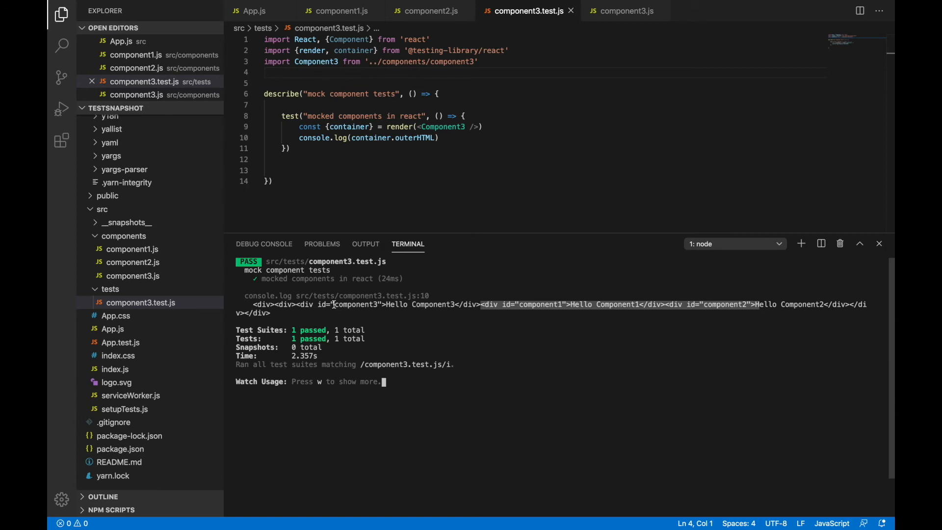
{"action": "left_click_drag", "start_coordinate": [334, 304], "coordinate": [377, 304]}
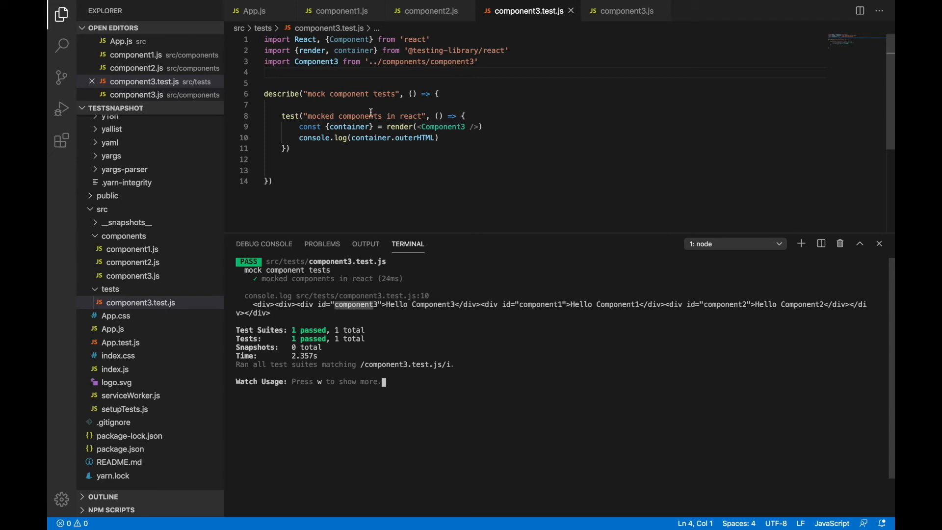
{"action": "key", "text": "Down"}
- Start a jest.mock call for '../components/component1' above the describe block
{"action": "key", "text": "Return"}
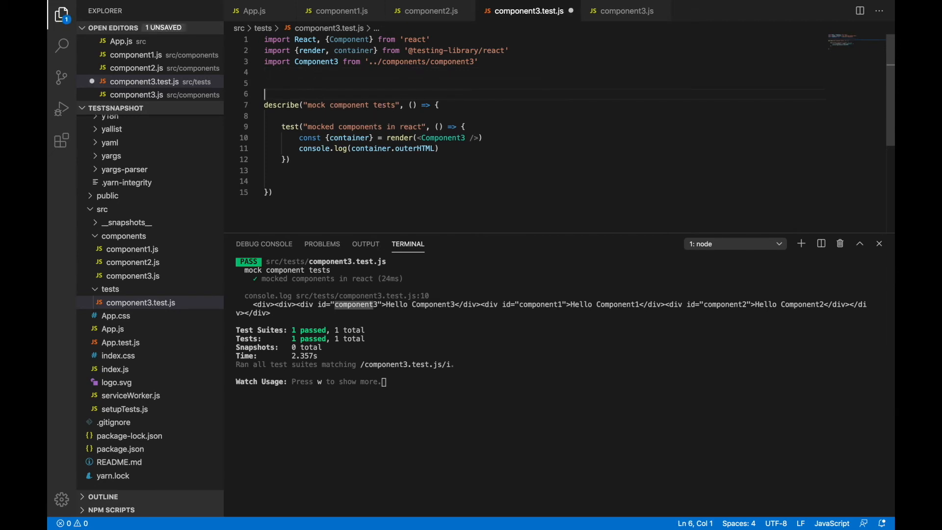
{"action": "mouse_move", "coordinate": [362, 148]}
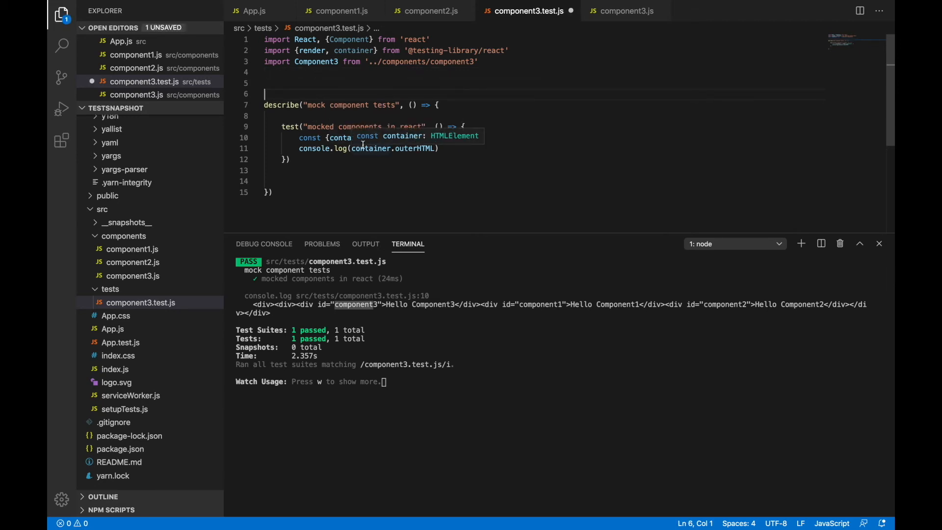
{"action": "type", "text": "jes"}
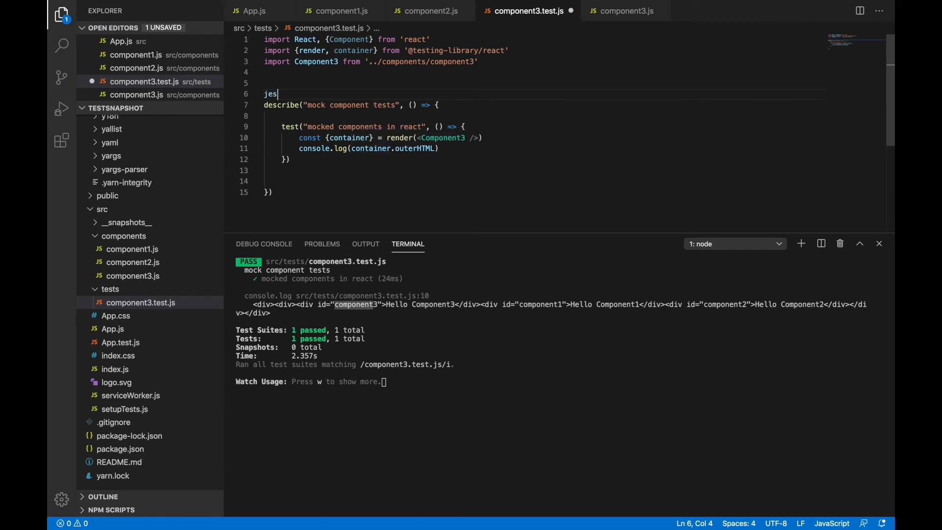
{"action": "type", "text": "t.mock"}
{"action": "type", "text": "("}
{"action": "left_click", "coordinate": [313, 94]}
{"action": "key", "text": "Return"}
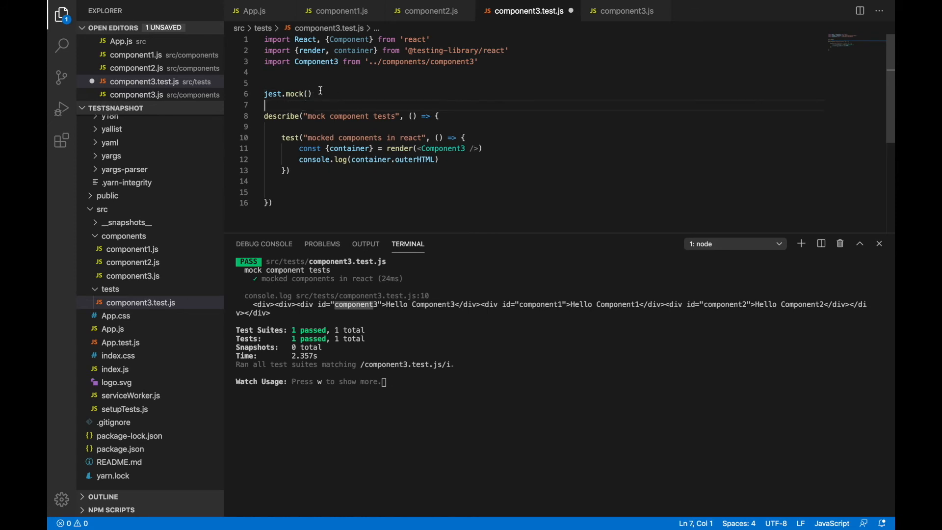
{"action": "left_click", "coordinate": [308, 93]}
{"action": "type", "text": "'../com"}
{"action": "type", "text": "ponenet"}
{"action": "key", "text": "BackSpace"}
{"action": "key", "text": "BackSpace"}
{"action": "key", "text": "BackSpace"}
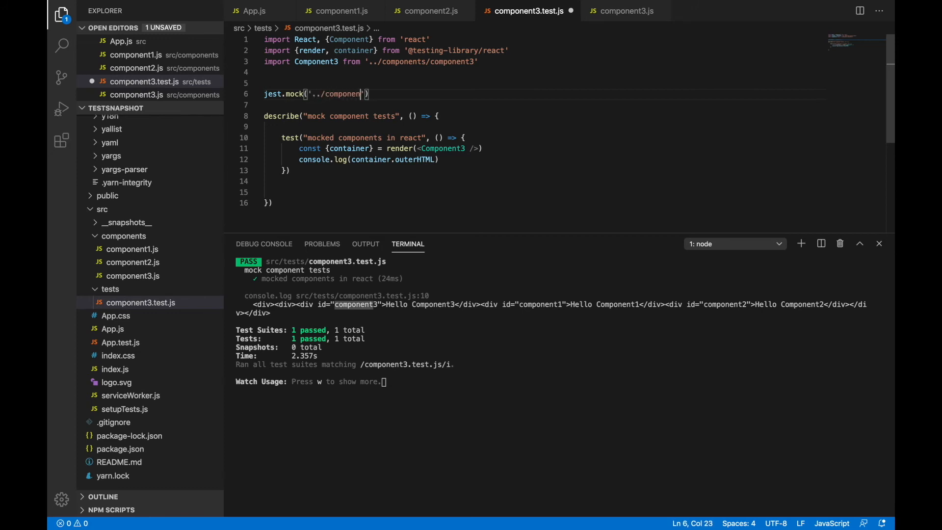
{"action": "type", "text": "nts/com"}
{"action": "type", "text": "ponent1"}
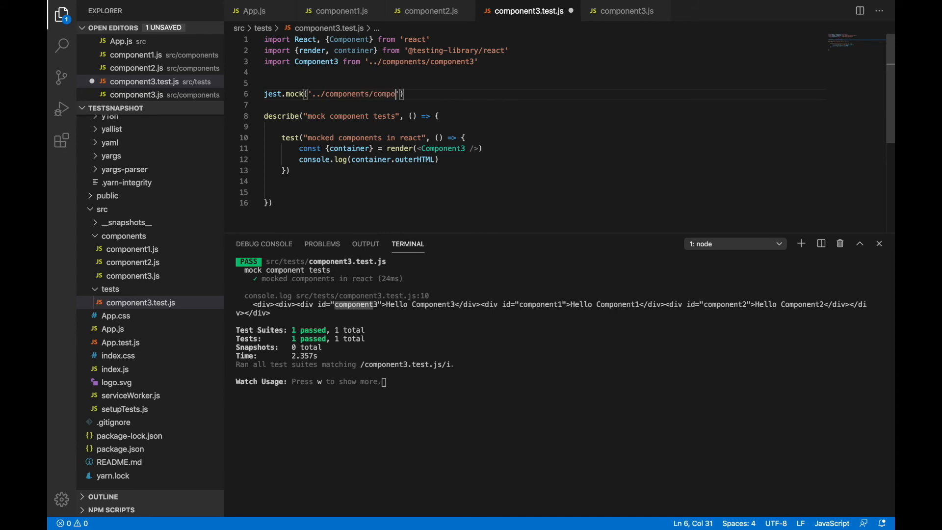
{"action": "type", "text": "'"}
{"action": "type", "text": ", () => "}
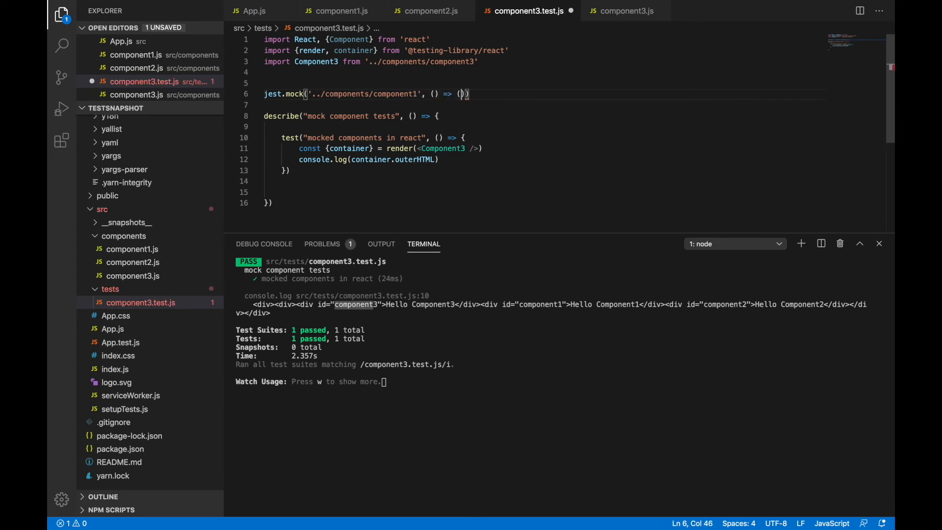
{"action": "type", "text": "() =>"}
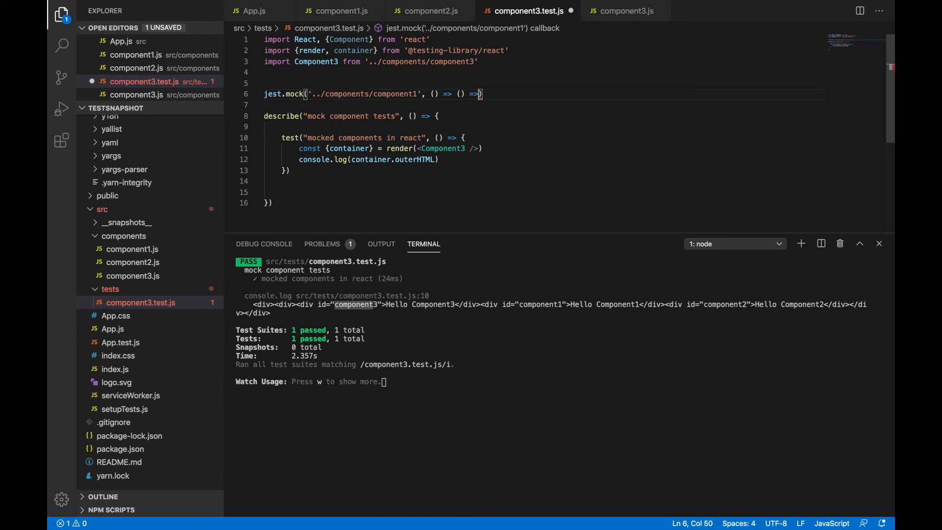
{"action": "type", "text": " <di"}
{"action": "type", "text": "v"}
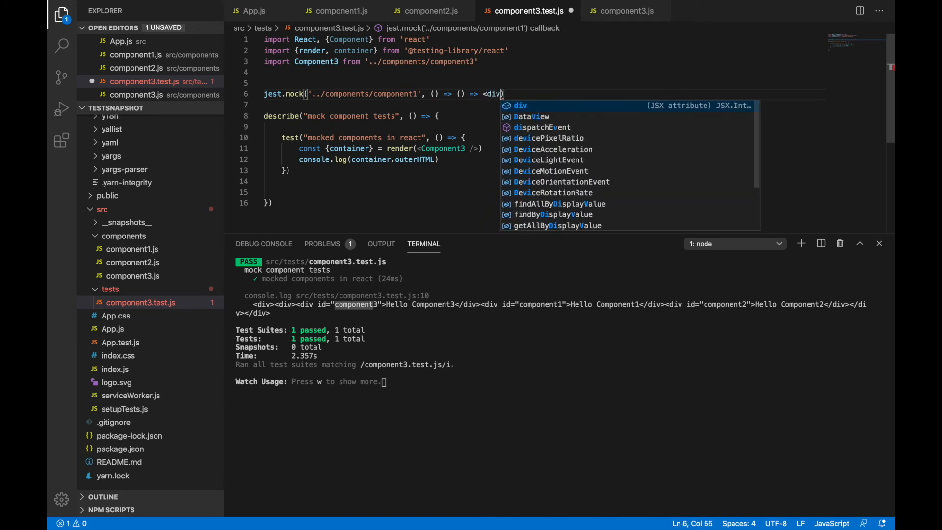
{"action": "type", "text": " id=\""}
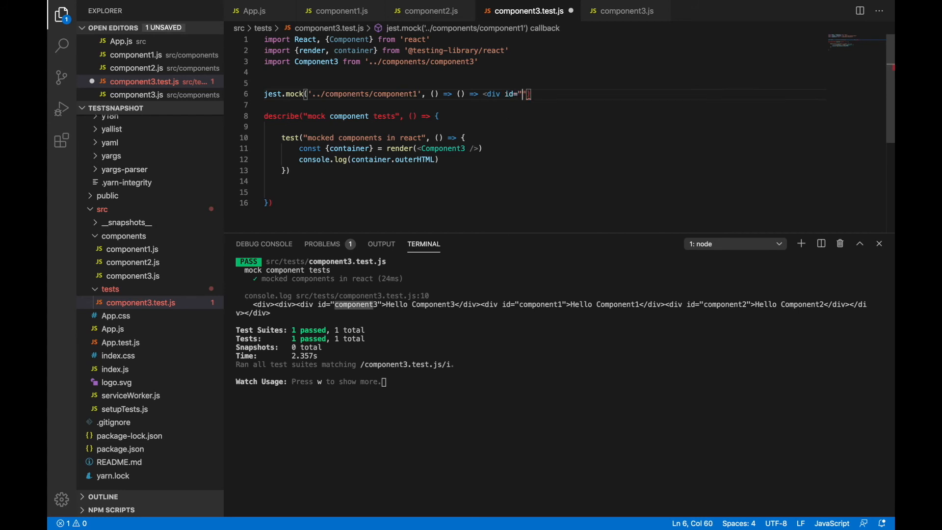
{"action": "type", "text": "mockCompo"}
{"action": "type", "text": "nent"}
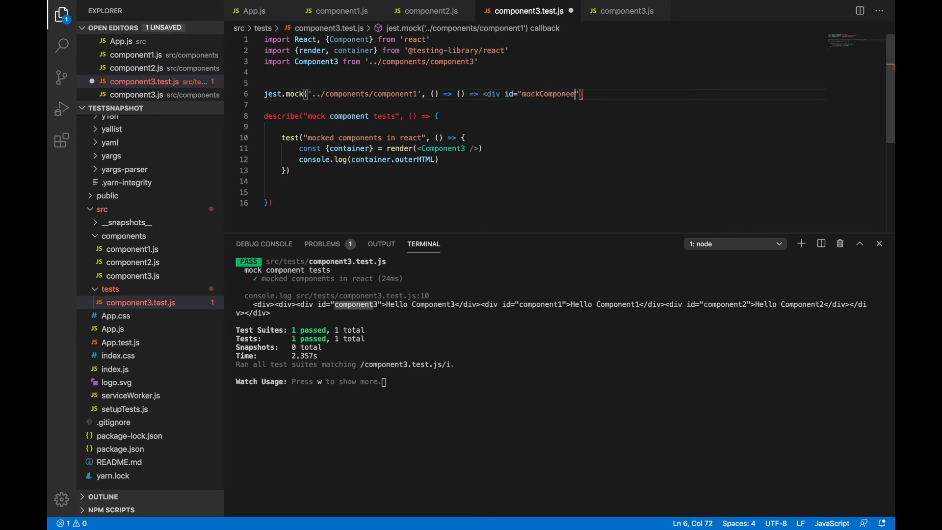
{"action": "type", "text": "1\""}
{"action": "type", "text": ">"}
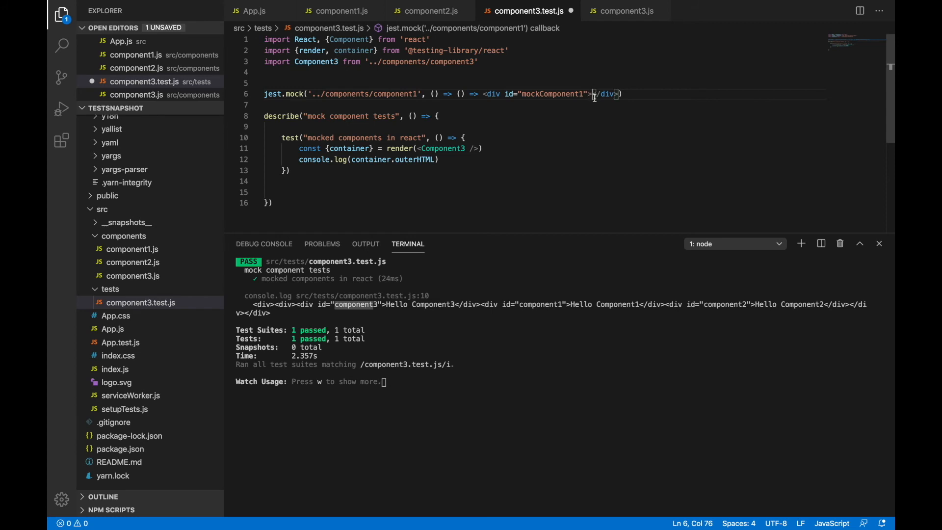
{"action": "type", "text": "M"}
- Make the mock return <div id="mockComponent1">Hello Mock Component1</div> and save
{"action": "key", "text": "BackSpace"}
{"action": "type", "text": "Hello "}
{"action": "type", "text": "Mock Comp"}
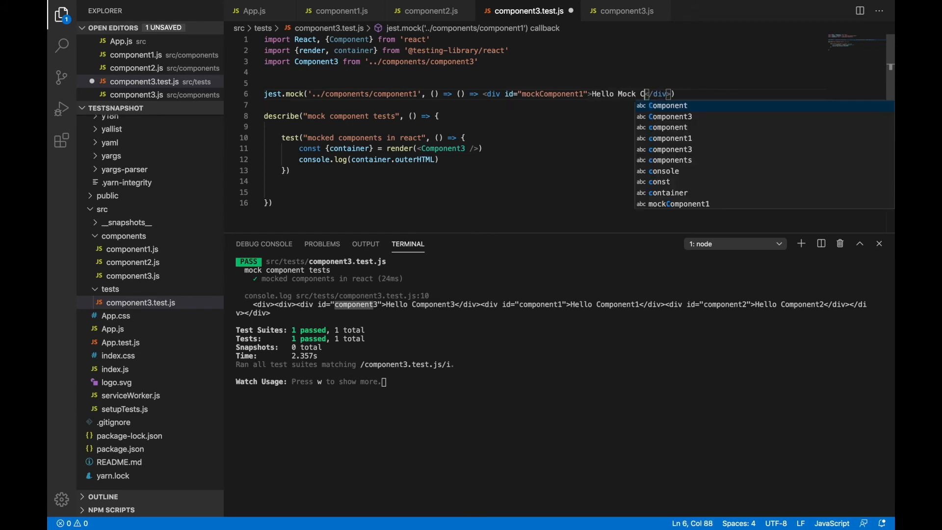
{"action": "type", "text": "onent1"}
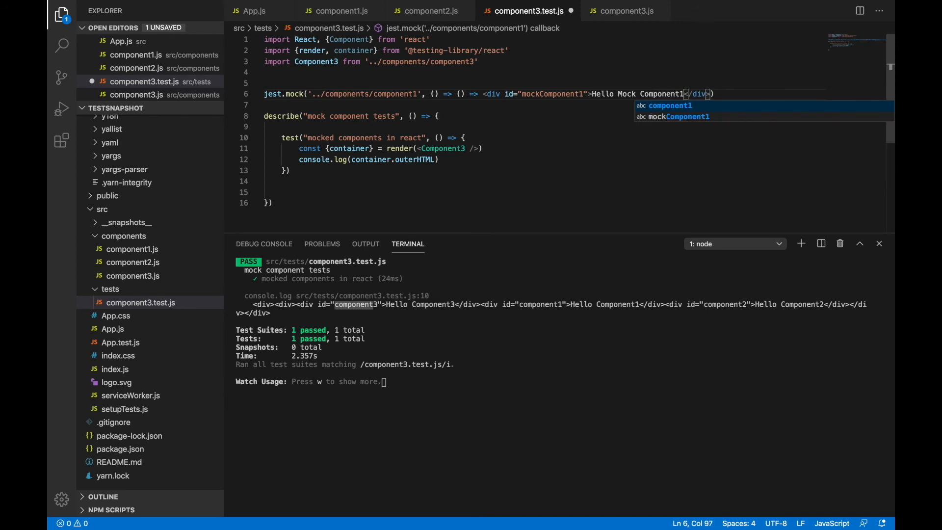
{"action": "key", "text": "Right"}
{"action": "key", "text": "Right"}
{"action": "key", "text": "Right"}
{"action": "key", "text": "Right"}
{"action": "key", "text": "Right"}
{"action": "key", "text": "Right"}
{"action": "key", "text": "Right"}
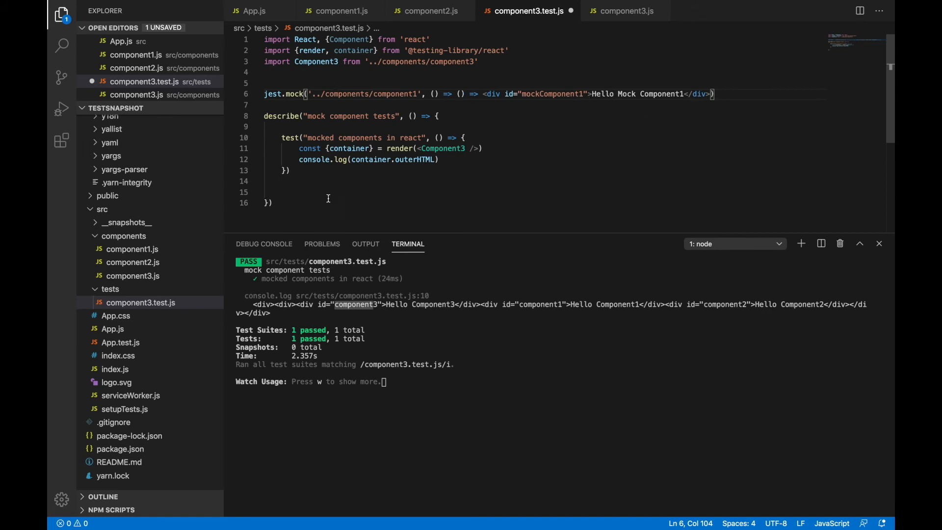
{"action": "left_click", "coordinate": [503, 83]}
{"action": "key", "text": "ctrl+s"}
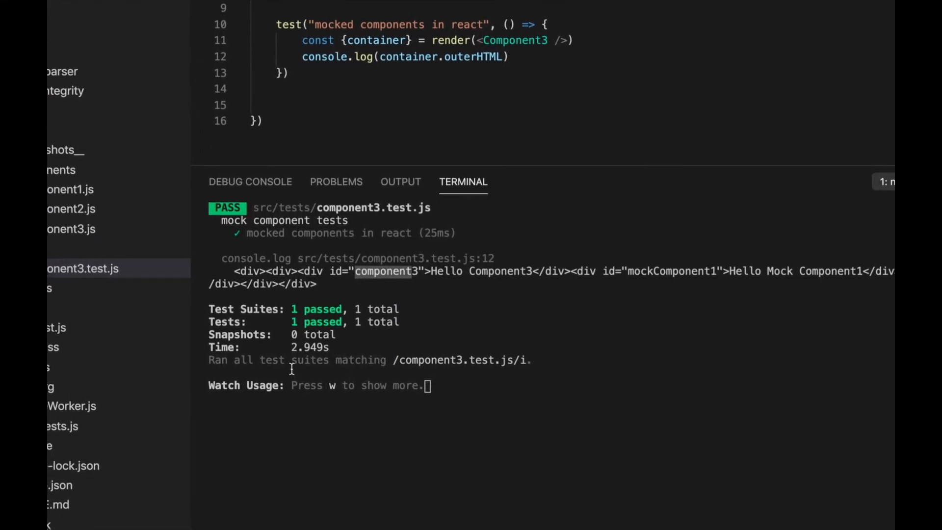
- Compare the logged mockComponent1 div against the jest.mock line and select all of line 6
{"action": "left_click_drag", "start_coordinate": [223, 271], "coordinate": [423, 285]}
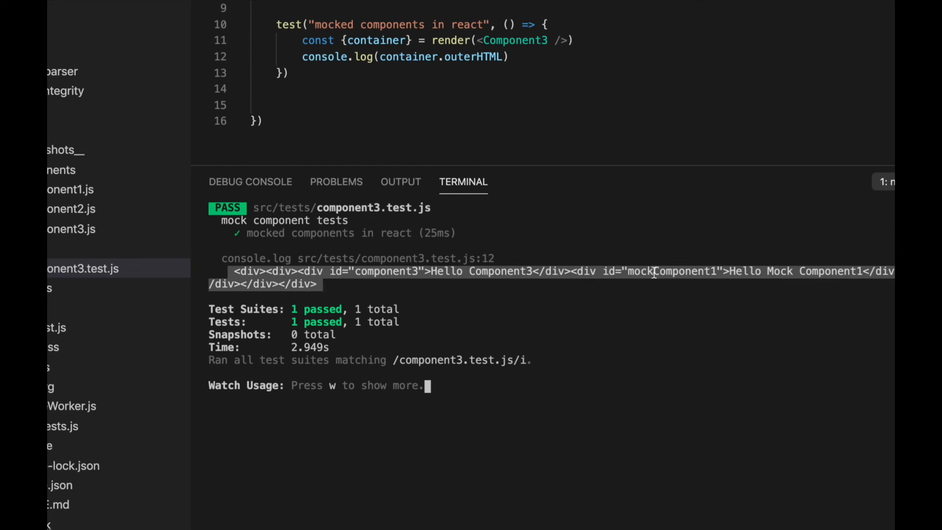
{"action": "left_click", "coordinate": [515, 269]}
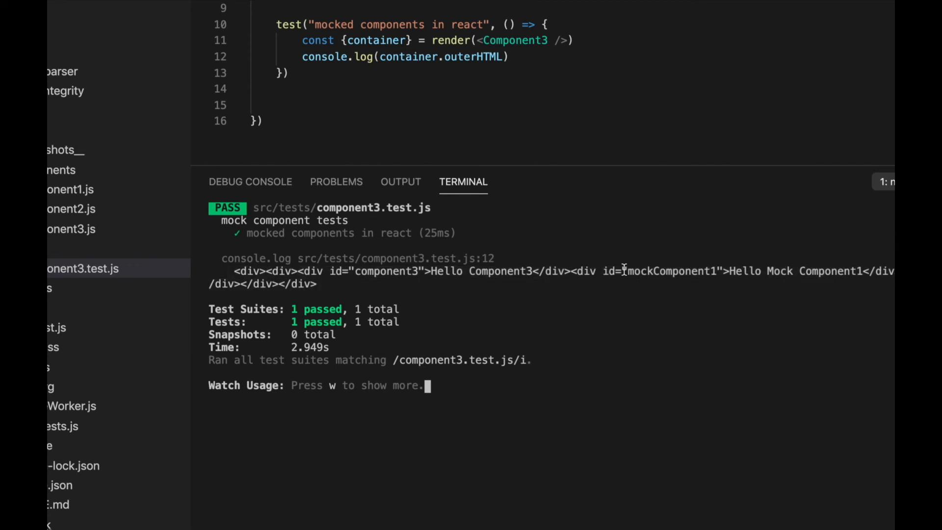
{"action": "left_click_drag", "start_coordinate": [572, 271], "coordinate": [867, 271]}
{"action": "left_click", "coordinate": [758, 263]}
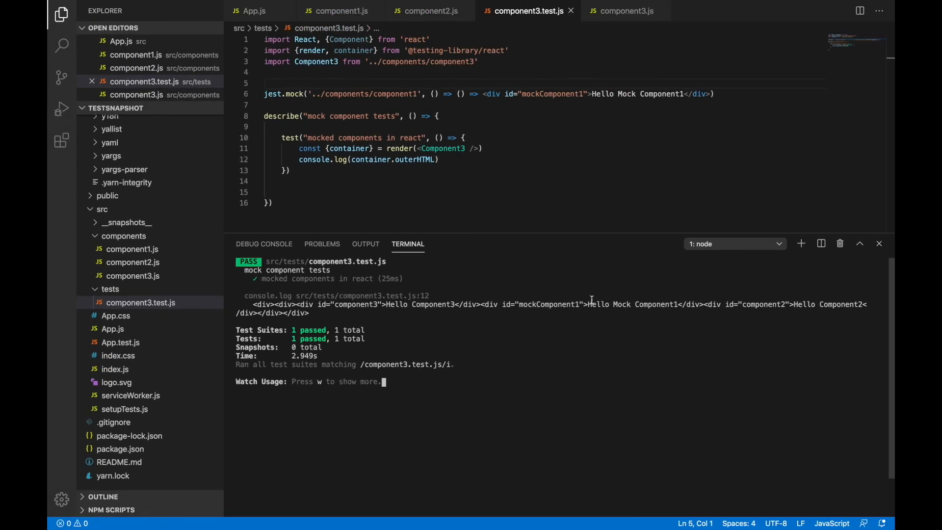
{"action": "double_click", "coordinate": [413, 94]}
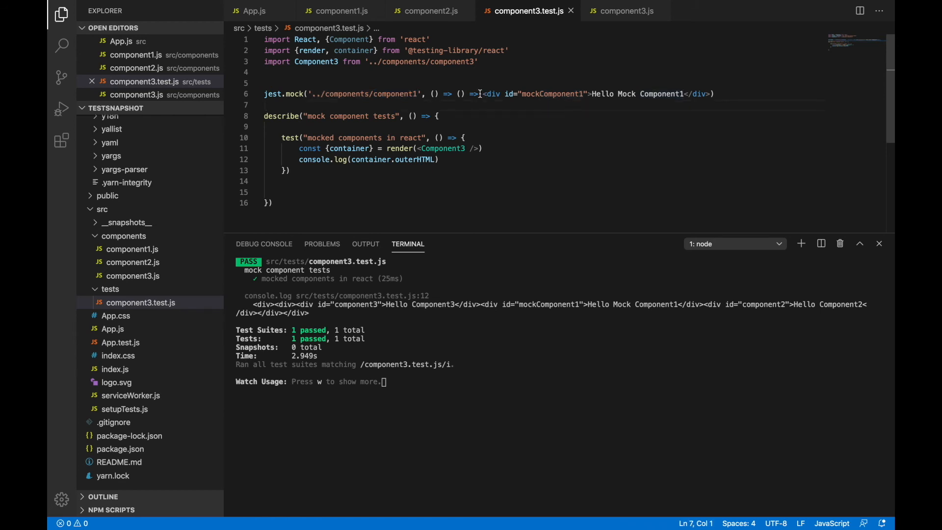
{"action": "left_click_drag", "start_coordinate": [482, 93], "coordinate": [720, 93]}
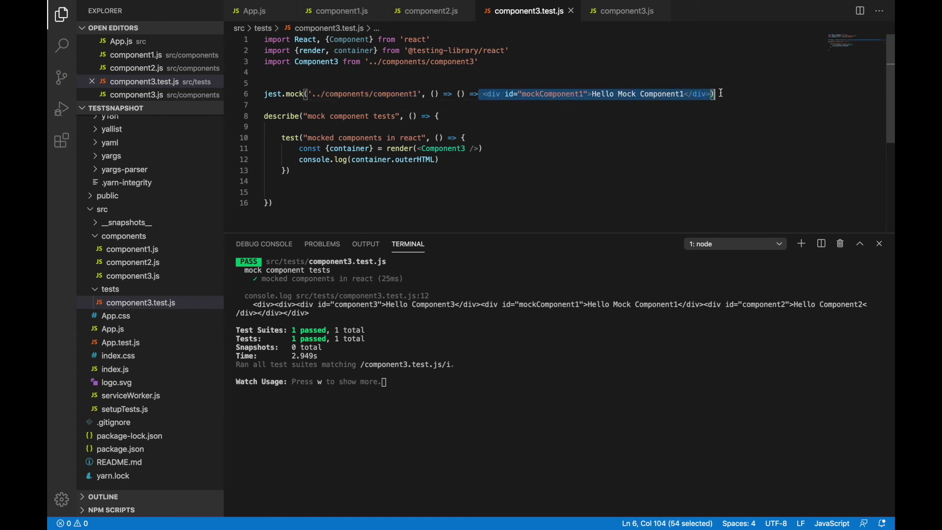
{"action": "triple_click", "coordinate": [384, 94]}
{"action": "key", "text": "ctrl+c"}
- Duplicate the mock as component2 with id mockComponent2 and text Hello Mock Component2, then save
{"action": "left_click", "coordinate": [731, 94]}
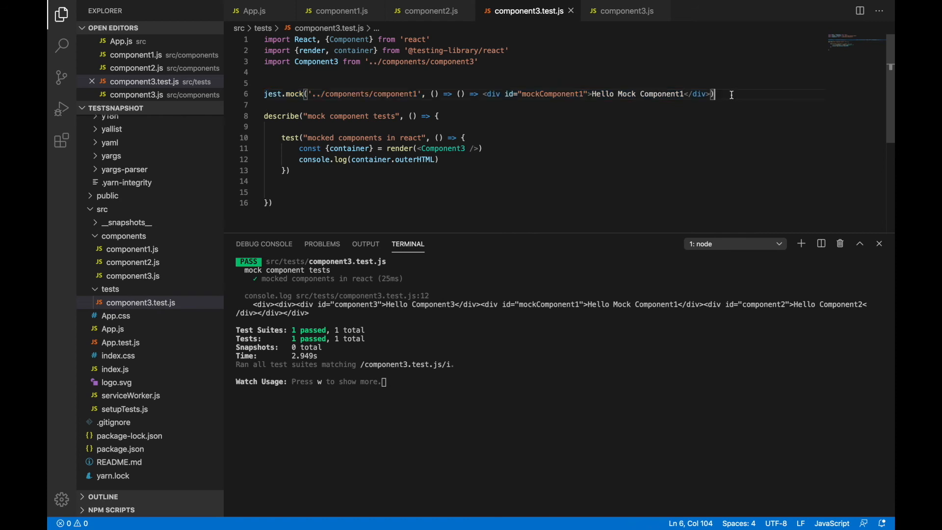
{"action": "key", "text": "Return"}
{"action": "key", "text": "ctrl+v"}
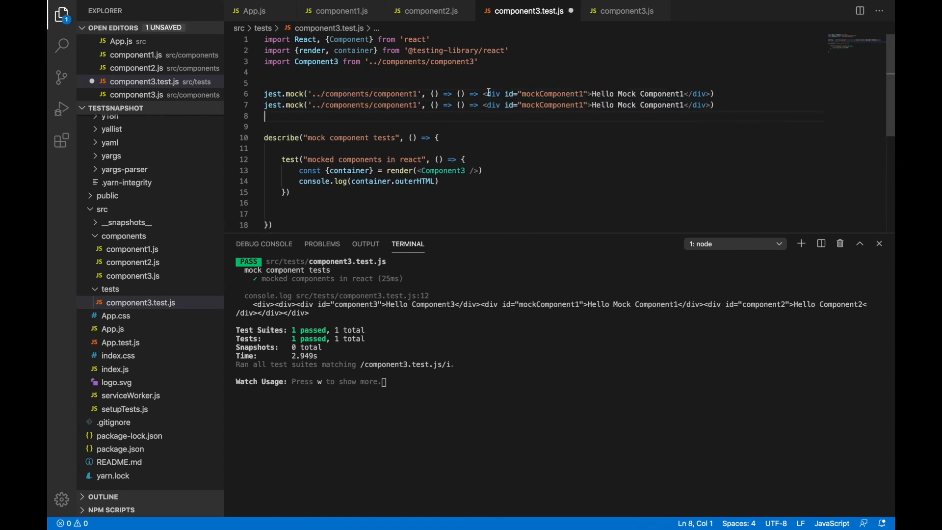
{"action": "left_click", "coordinate": [419, 105]}
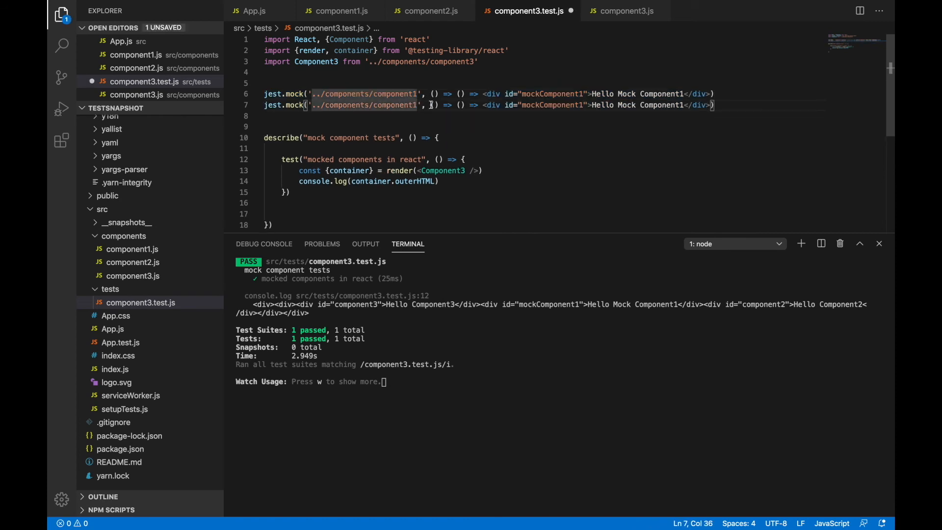
{"action": "key", "text": "BackSpace"}
{"action": "type", "text": "2"}
{"action": "left_click", "coordinate": [586, 105]}
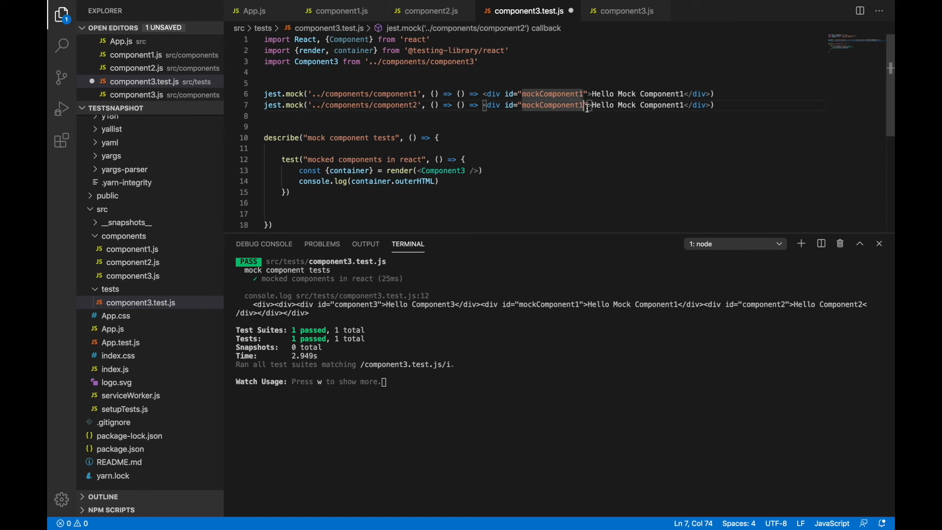
{"action": "key", "text": "BackSpace"}
{"action": "type", "text": "2"}
{"action": "left_click", "coordinate": [688, 104]}
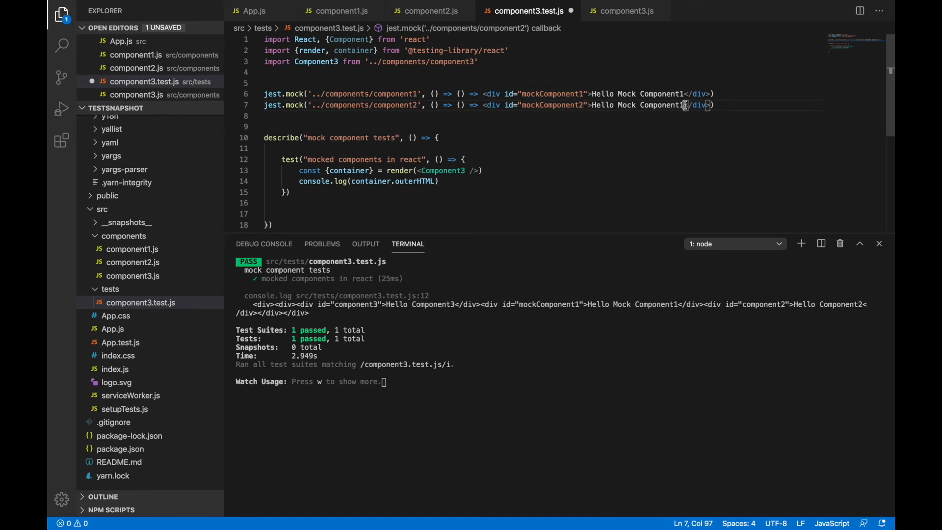
{"action": "key", "text": "BackSpace"}
{"action": "type", "text": "2"}
{"action": "left_click", "coordinate": [595, 142]}
{"action": "key", "text": "ctrl+s"}
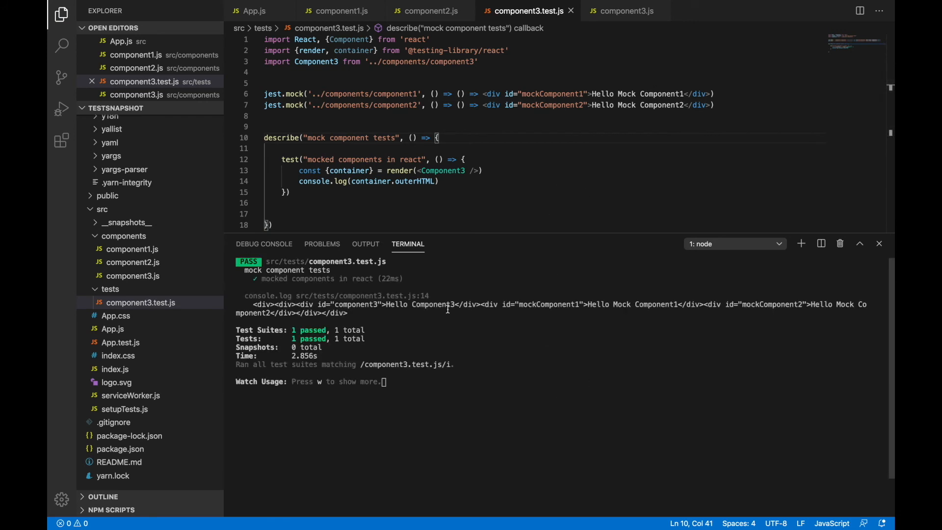
- Verify the passing output logs both mock divs and give the editor more room
{"action": "left_click_drag", "start_coordinate": [243, 302], "coordinate": [352, 315]}
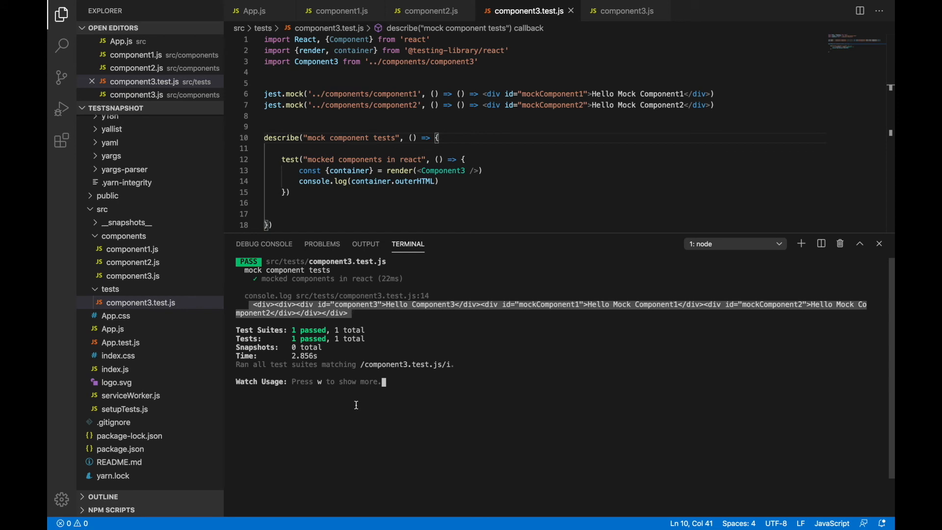
{"action": "left_click", "coordinate": [732, 320]}
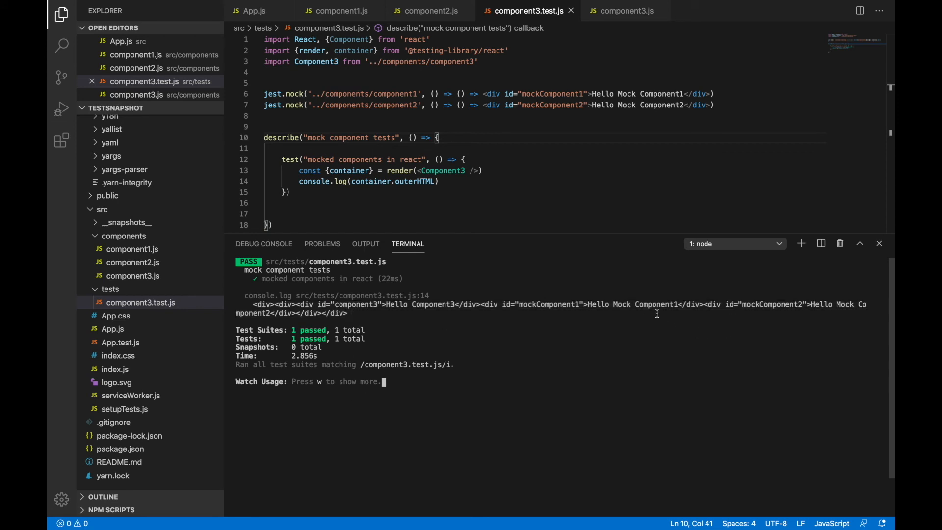
{"action": "double_click", "coordinate": [527, 304]}
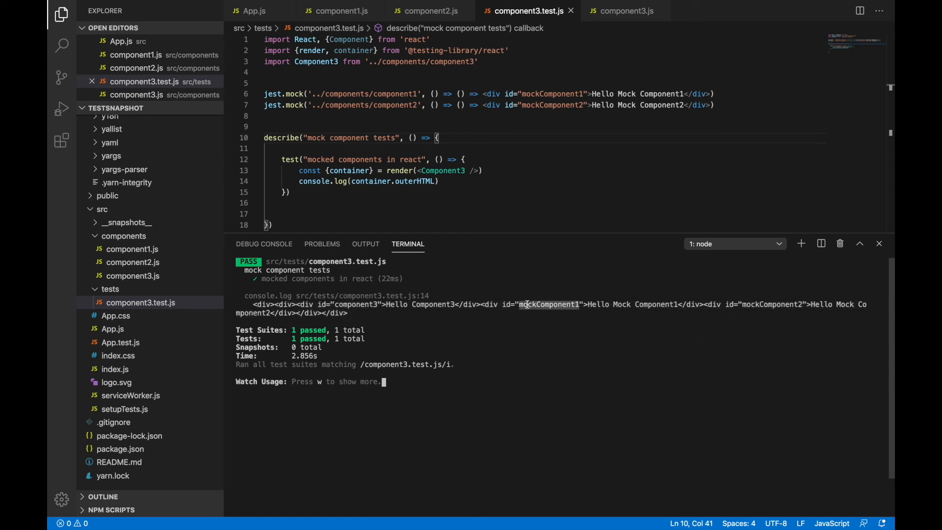
{"action": "triple_click", "coordinate": [754, 304]}
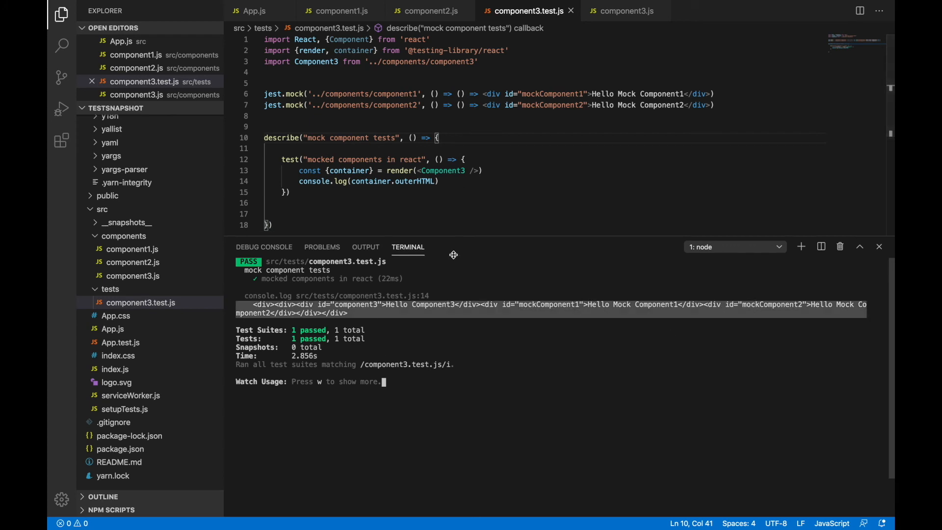
{"action": "left_click_drag", "start_coordinate": [451, 234], "coordinate": [451, 289]}
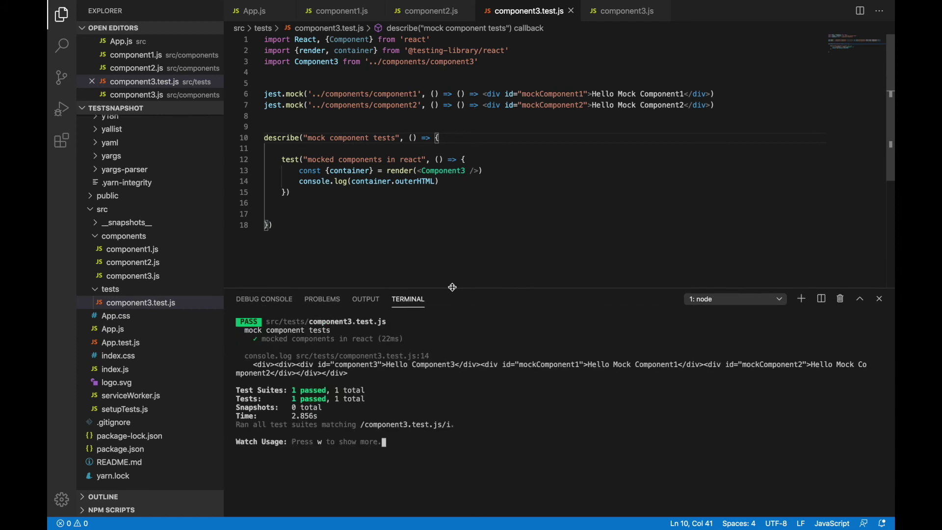
{"action": "left_click", "coordinate": [439, 181]}
- Start a lookup line that calls container.querySelector via the suggestion
{"action": "key", "text": "Return"}
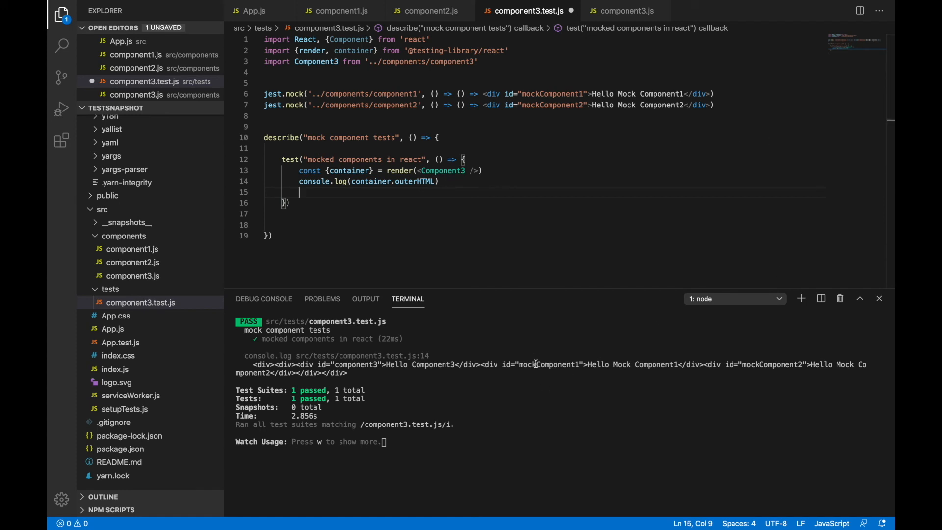
{"action": "double_click", "coordinate": [356, 170]}
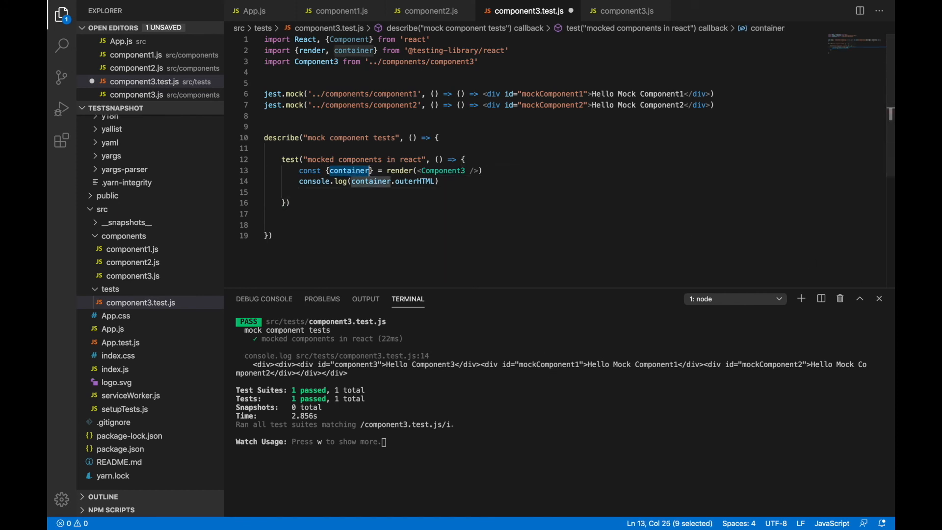
{"action": "left_click", "coordinate": [445, 181]}
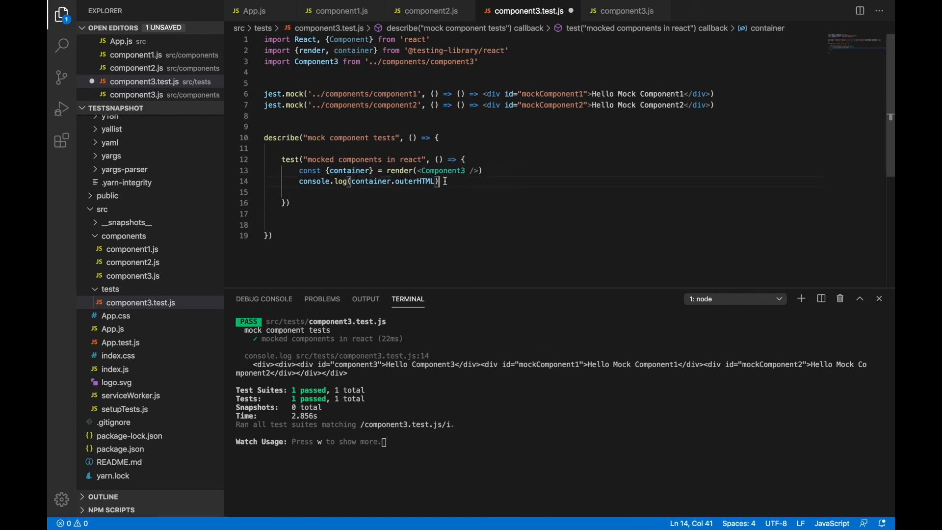
{"action": "key", "text": "Return"}
{"action": "type", "text": "const "}
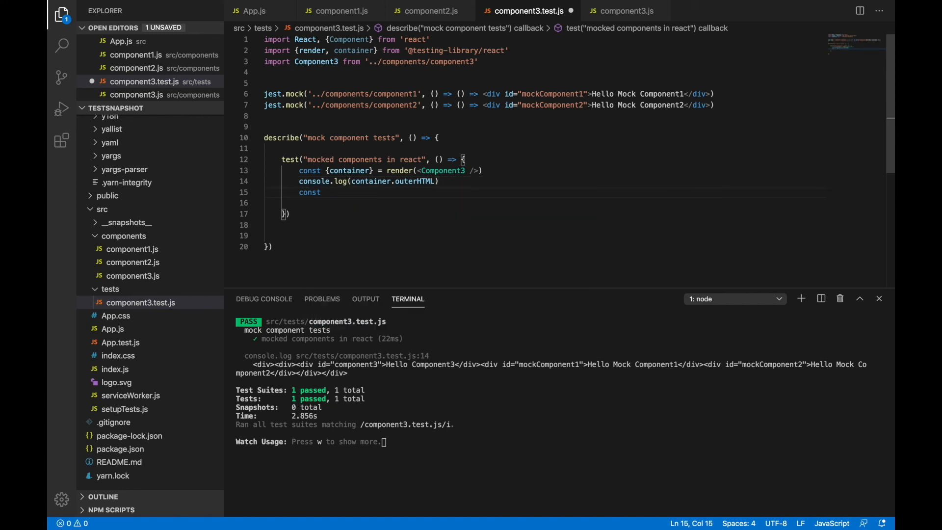
{"action": "type", "text": "mock"}
{"action": "type", "text": "Component"}
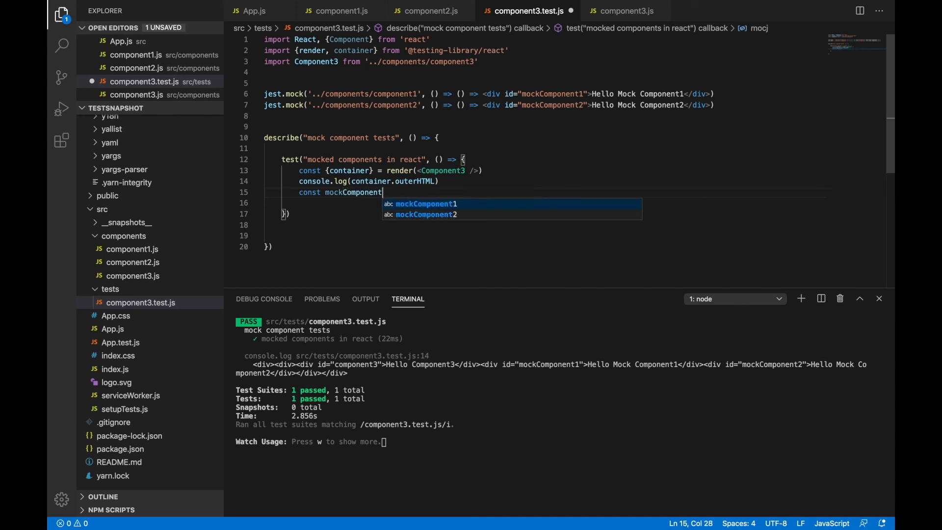
{"action": "type", "text": "1 = "}
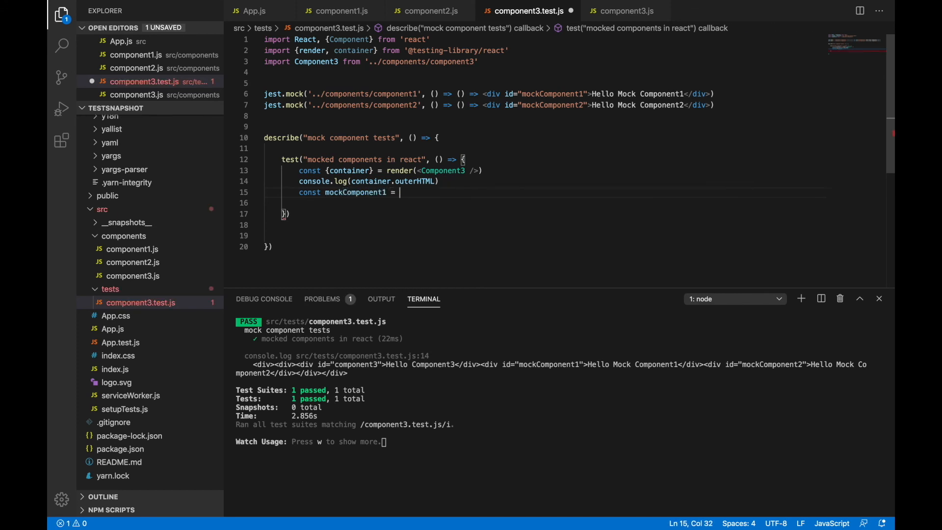
{"action": "type", "text": "container."}
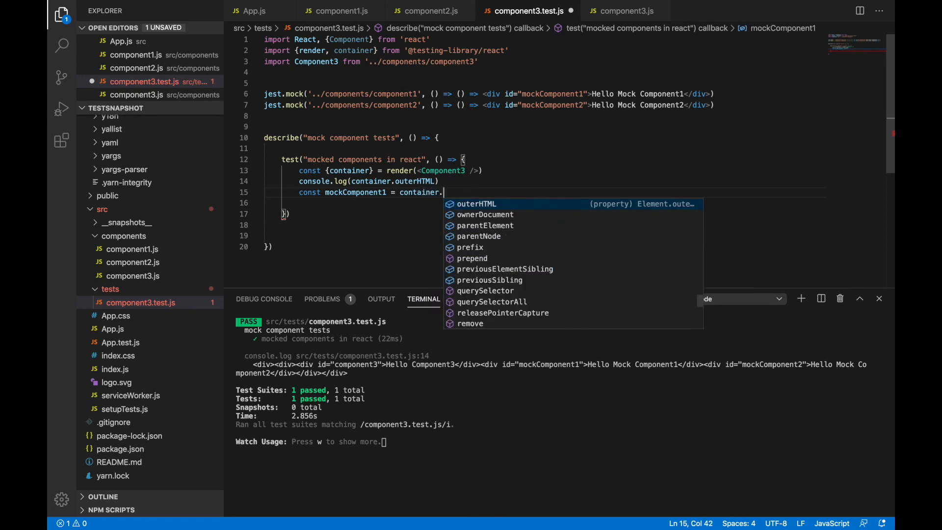
{"action": "type", "text": "query"}
{"action": "key", "text": "Return"}
{"action": "type", "text": "("}
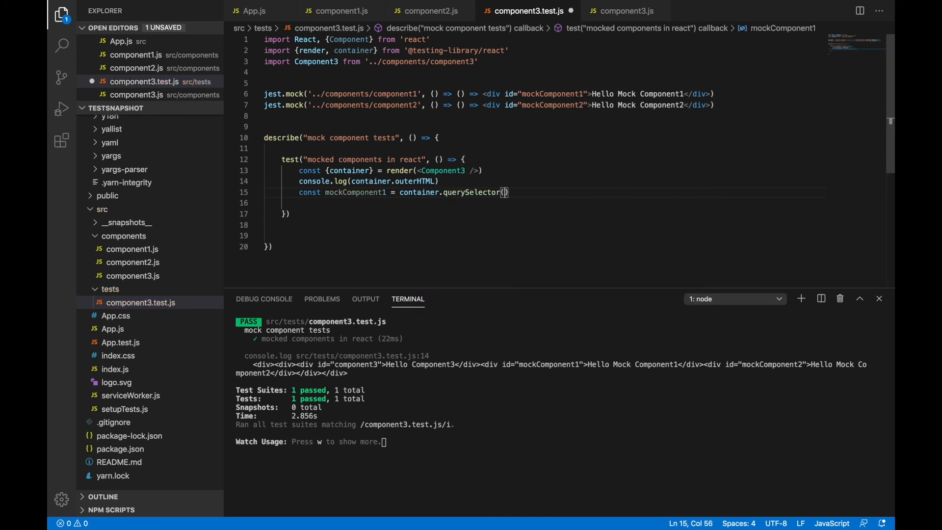
{"action": "type", "text": "'"}
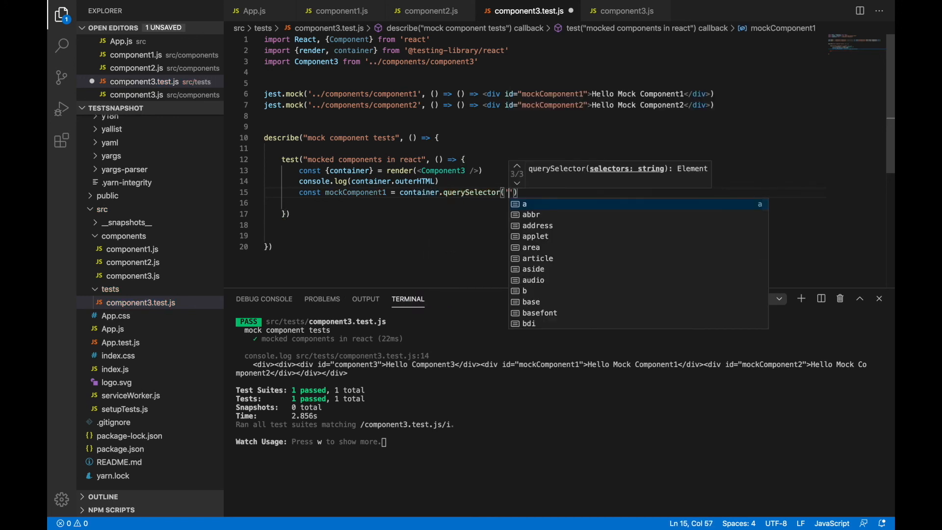
{"action": "type", "text": "#"}
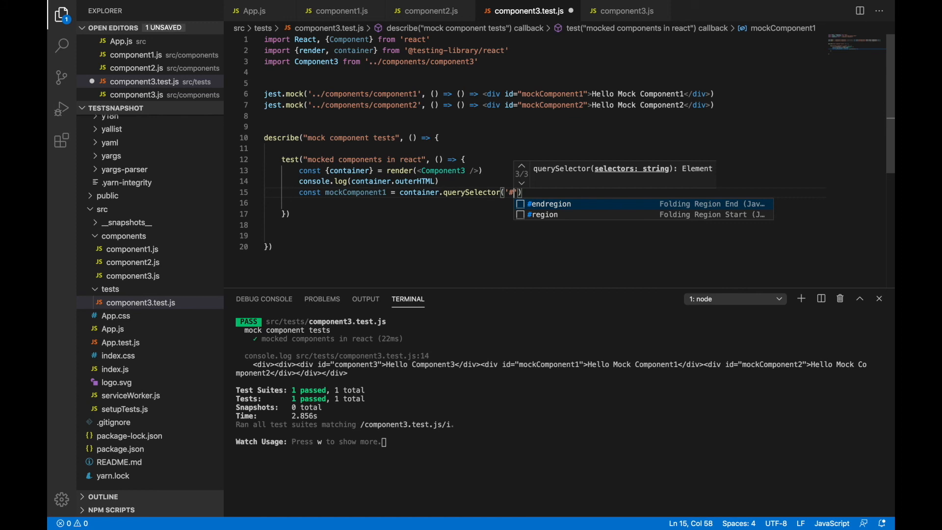
{"action": "type", "text": "mock"}
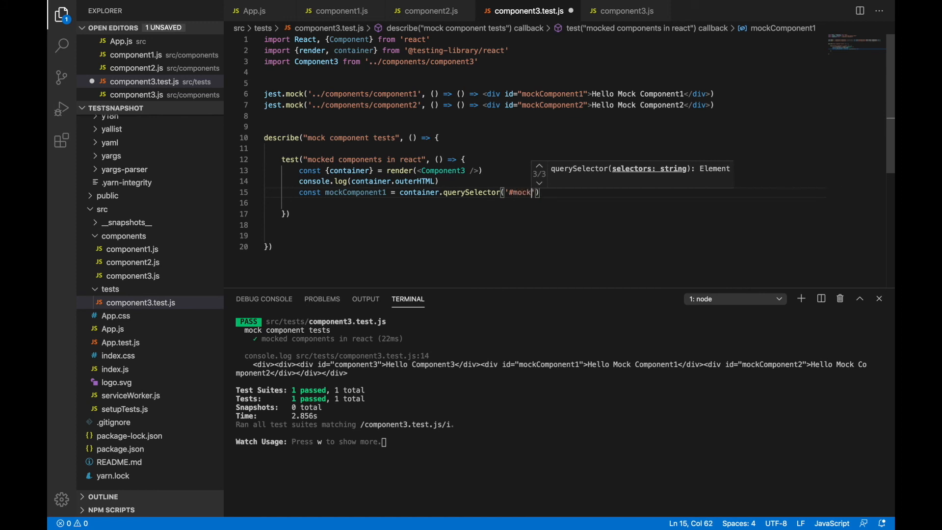
{"action": "type", "text": "Component1"}
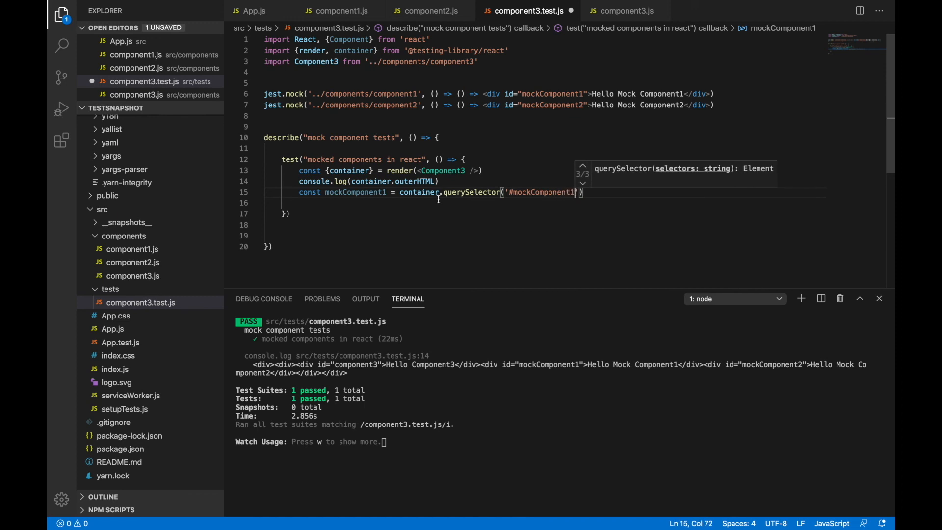
- Complete the selector as 'div#mockComponent1', matching the mock div's id, stored as mockComponent1
{"action": "left_click", "coordinate": [507, 192]}
{"action": "type", "text": "div"}
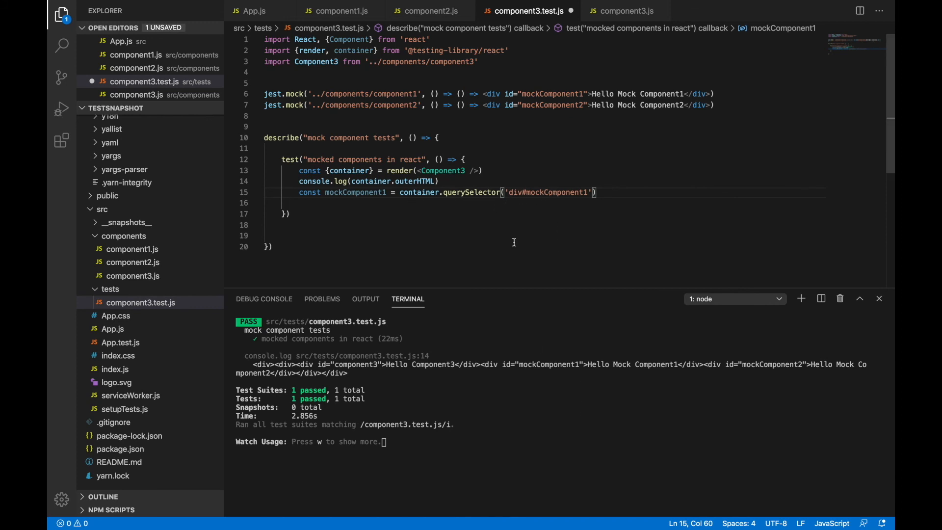
{"action": "left_click_drag", "start_coordinate": [482, 93], "coordinate": [713, 94]}
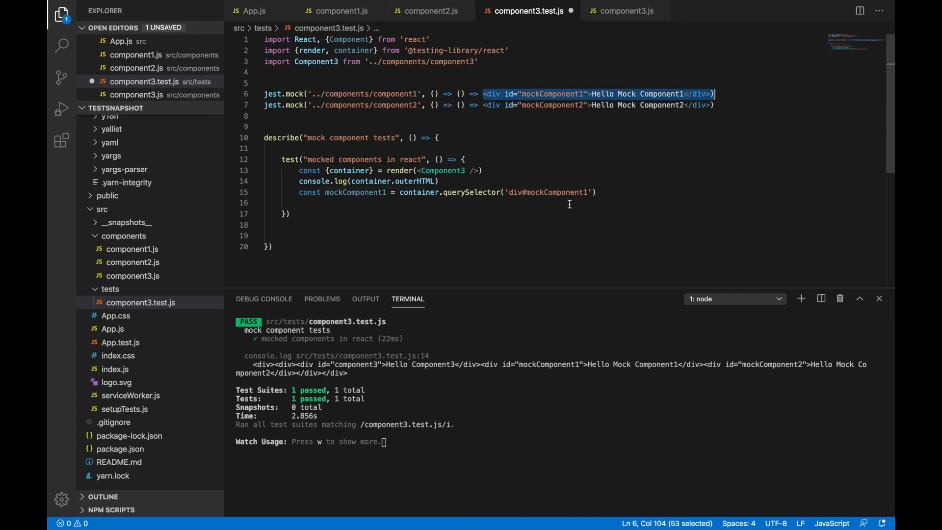
{"action": "left_click", "coordinate": [609, 192]}
{"action": "key", "text": "Return"}
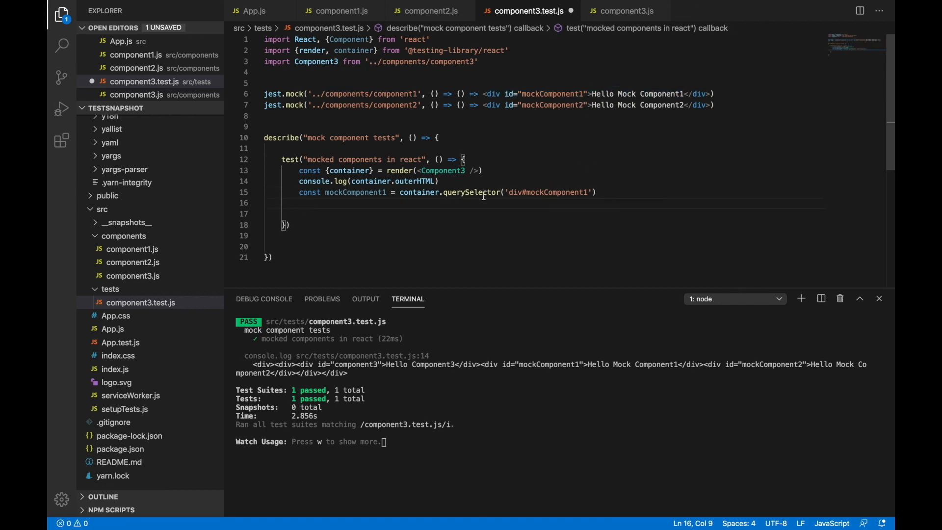
- Duplicate the query line and rename the copy's variable and selector to mockComponent2
{"action": "double_click", "coordinate": [483, 192]}
{"action": "triple_click", "coordinate": [471, 192]}
{"action": "key", "text": "shift+alt+Down"}
{"action": "left_click", "coordinate": [386, 204]}
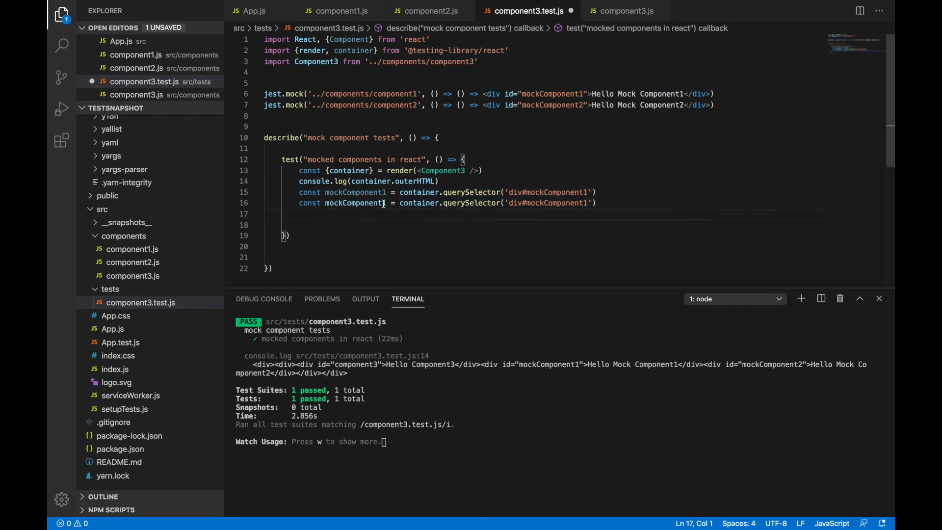
{"action": "key", "text": "BackSpace"}
{"action": "type", "text": "2"}
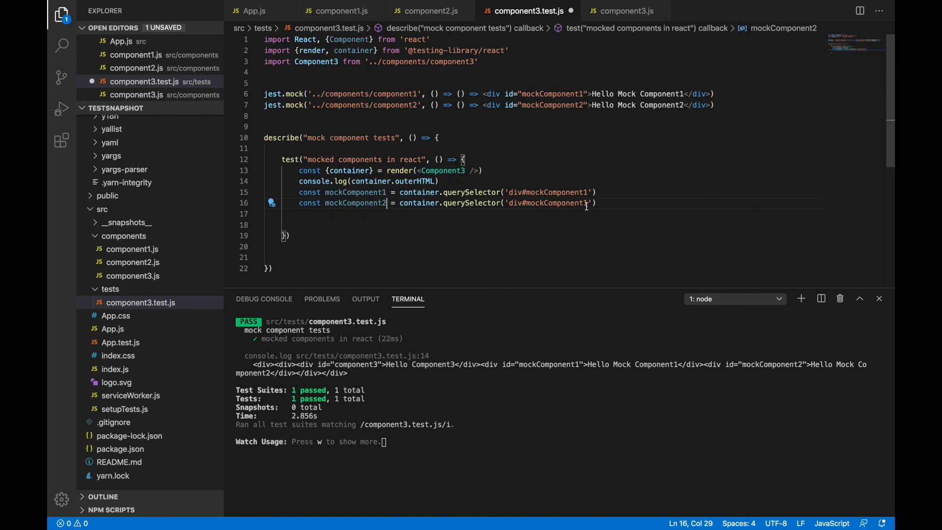
{"action": "left_click", "coordinate": [588, 203]}
{"action": "key", "text": "BackSpace"}
{"action": "type", "text": "2"}
{"action": "key", "text": "End"}
- Add an '// assert' comment and expect(mockComponent1).toBeInTheDocument()
{"action": "key", "text": "Return"}
{"action": "key", "text": "Return"}
{"action": "type", "text": "// assert"}
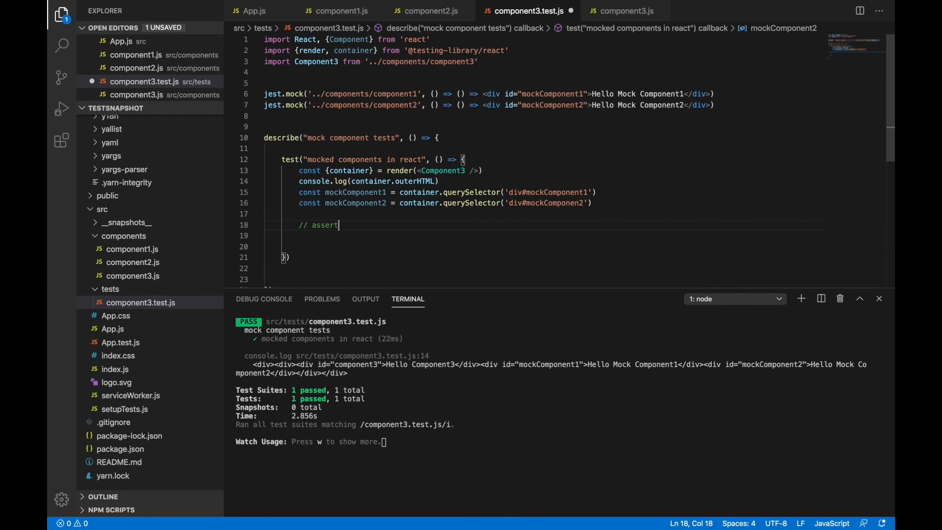
{"action": "key", "text": "Return"}
{"action": "type", "text": "expect"}
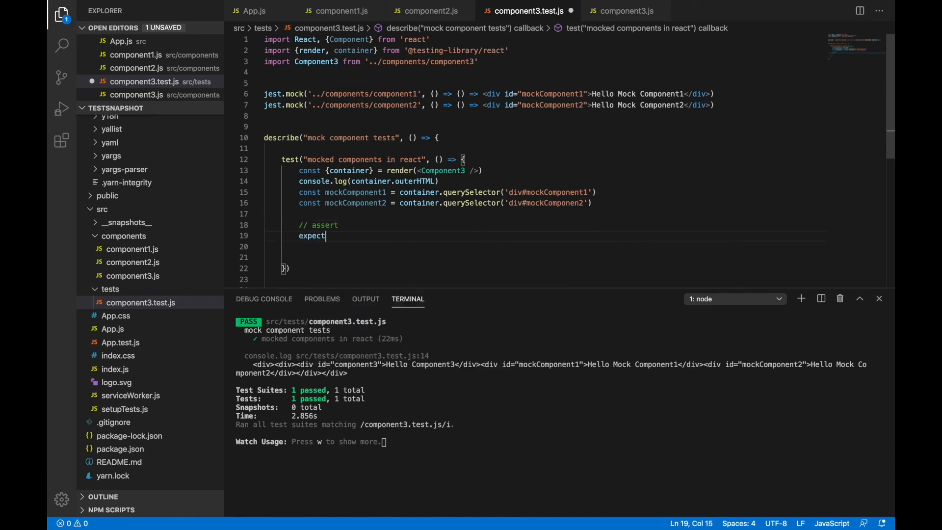
{"action": "type", "text": "(mockComponent1"}
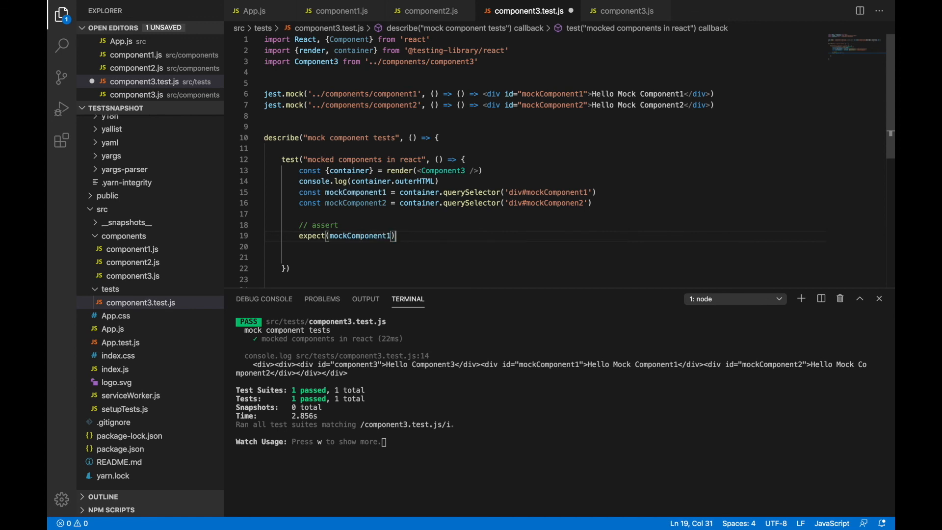
{"action": "type", "text": ").toBeInT"}
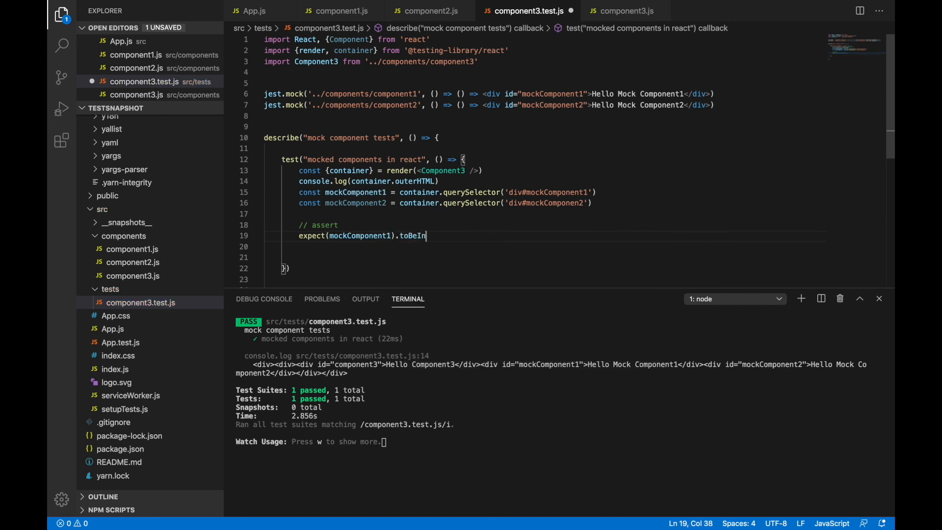
{"action": "type", "text": "heDocument"}
{"action": "type", "text": "()"}
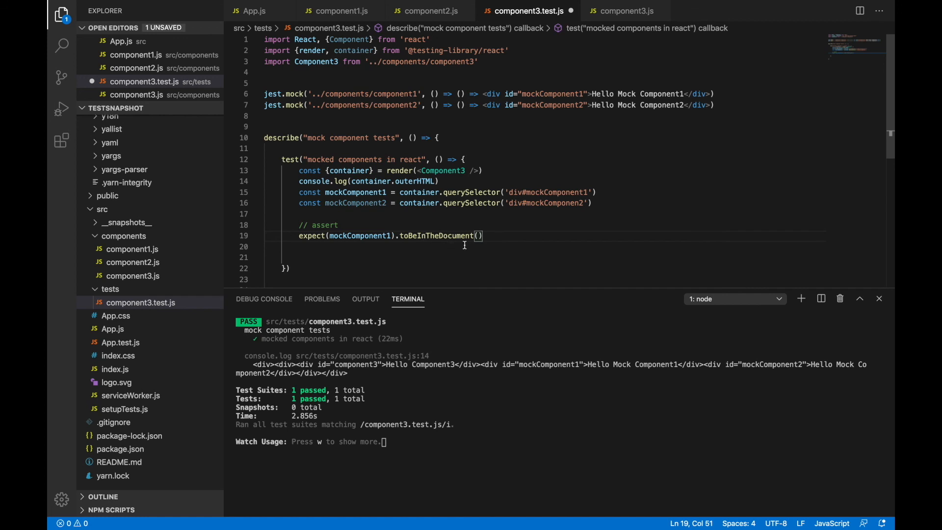
{"action": "key", "text": "Return"}
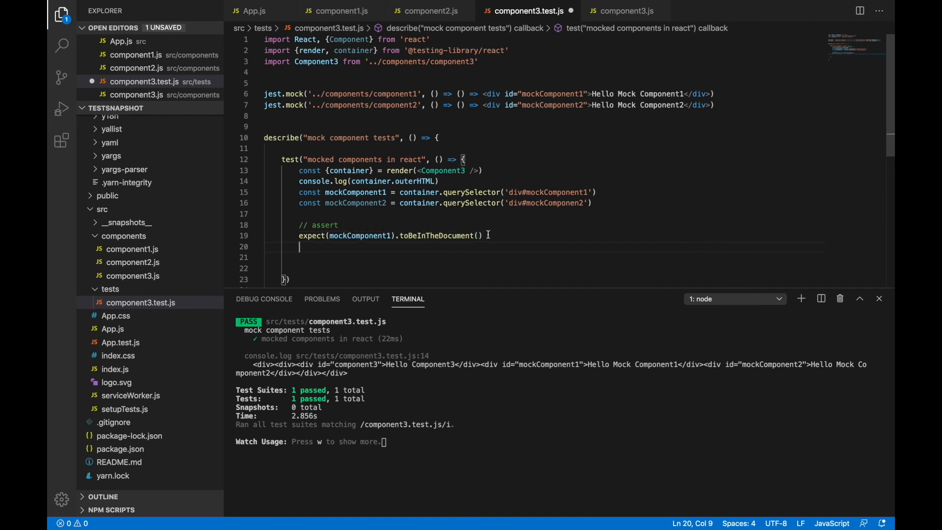
- Copy the assertion as a second expect for mockComponent2 toBeInTheDocument()
{"action": "triple_click", "coordinate": [464, 236]}
{"action": "key", "text": "ctrl+c"}
{"action": "left_click", "coordinate": [383, 246]}
{"action": "key", "text": "ctrl+v"}
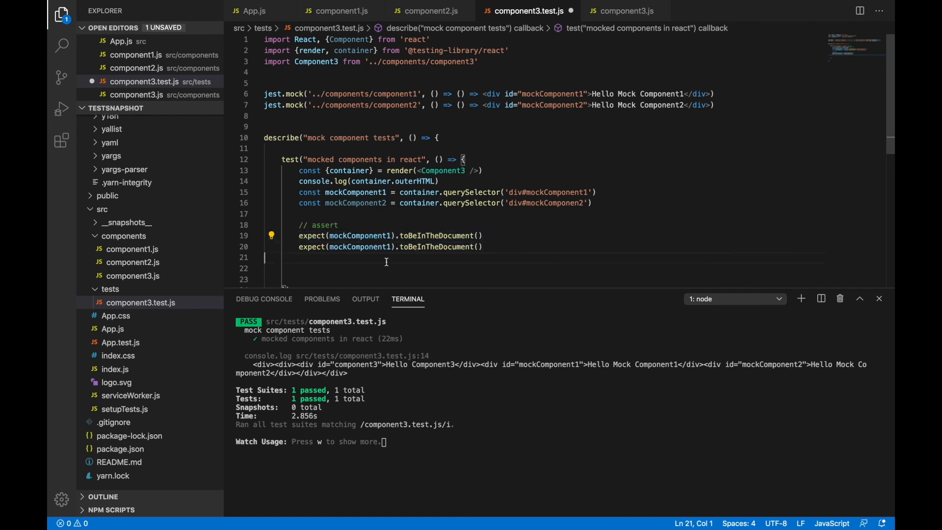
{"action": "left_click", "coordinate": [387, 246]}
{"action": "key", "text": "BackSpace"}
{"action": "key", "text": "BackSpace"}
{"action": "type", "text": "2"}
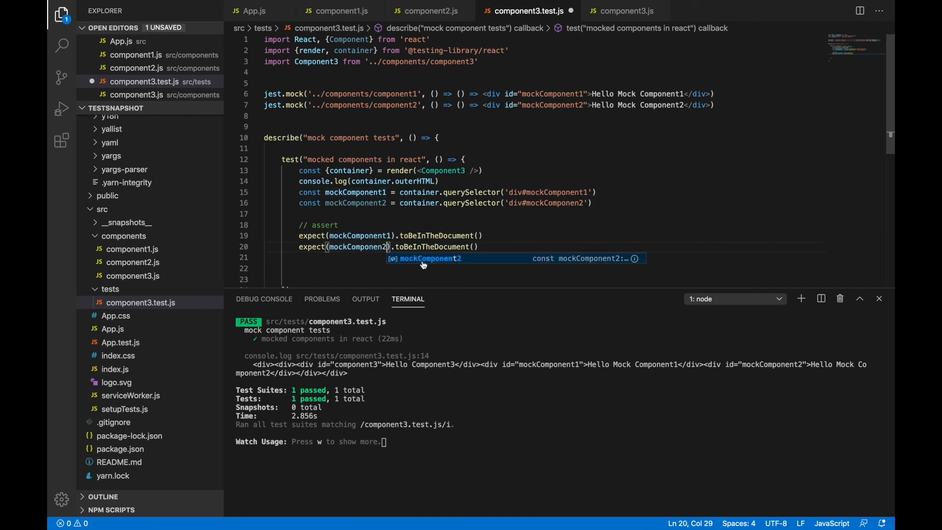
{"action": "left_click", "coordinate": [275, 257]}
{"action": "scroll", "coordinate": [275, 257], "scroll_direction": "down", "scroll_amount": 1}
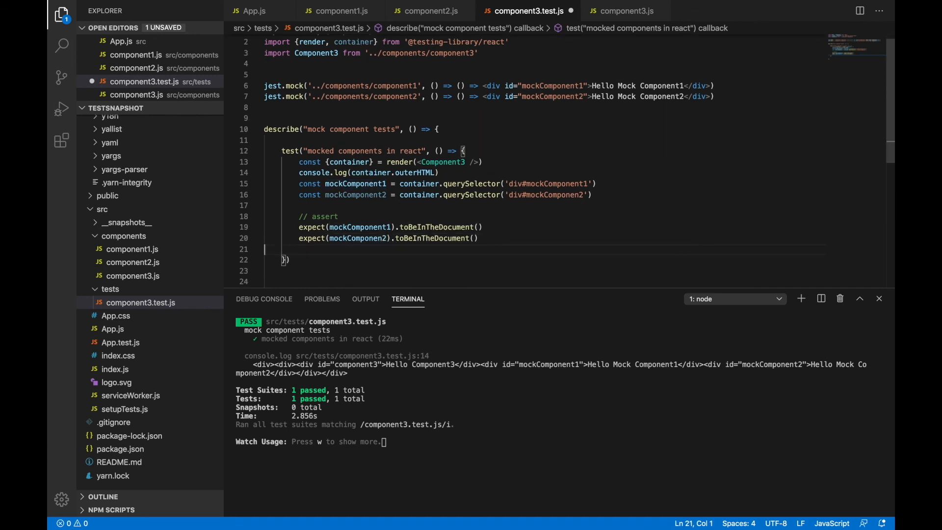
- Save, read the Jest 'not defined' error, and fix the misspelled mockComponent2 in the expect argument
{"action": "left_click", "coordinate": [296, 227]}
{"action": "key", "text": "ctrl+s"}
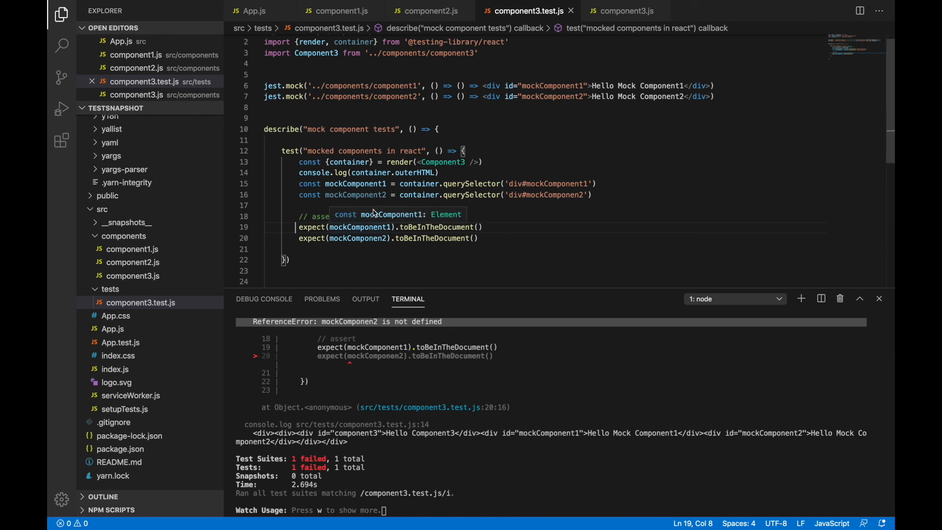
{"action": "double_click", "coordinate": [372, 195]}
{"action": "left_click", "coordinate": [373, 238]}
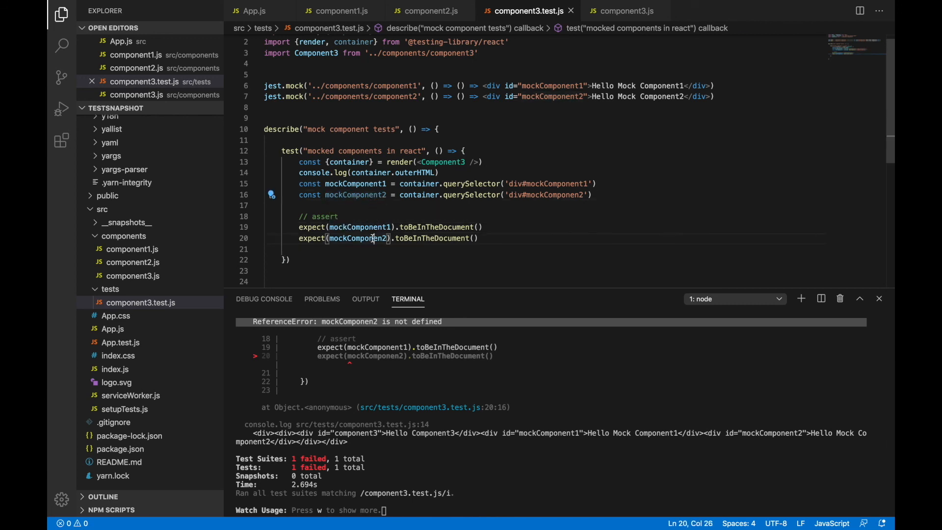
{"action": "type", "text": "t"}
{"action": "key", "text": "ctrl+s"}
- Correct the second selector to 'div#mockComponent2' and save so the test passes
{"action": "left_click", "coordinate": [443, 205]}
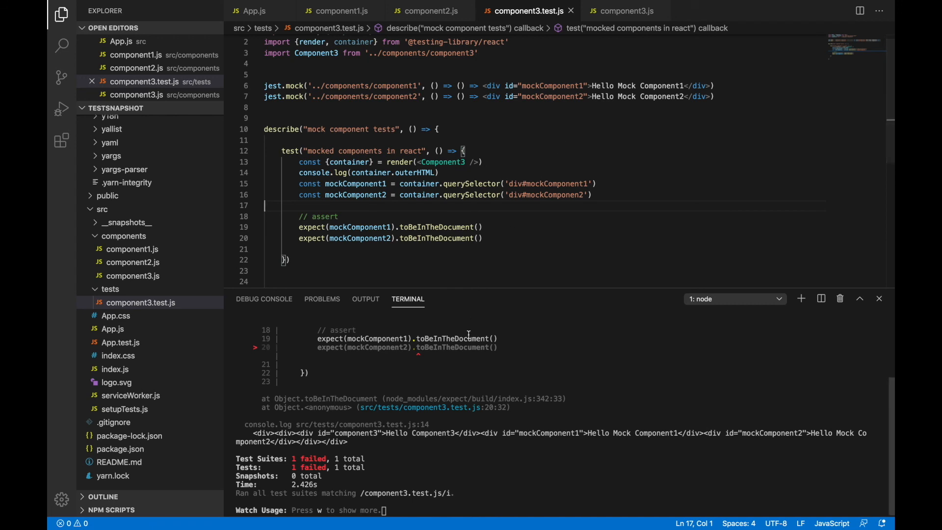
{"action": "scroll", "coordinate": [468, 335], "scroll_direction": "up", "scroll_amount": 3}
{"action": "scroll", "coordinate": [468, 335], "scroll_direction": "up", "scroll_amount": 2}
{"action": "scroll", "coordinate": [467, 335], "scroll_direction": "up", "scroll_amount": 1}
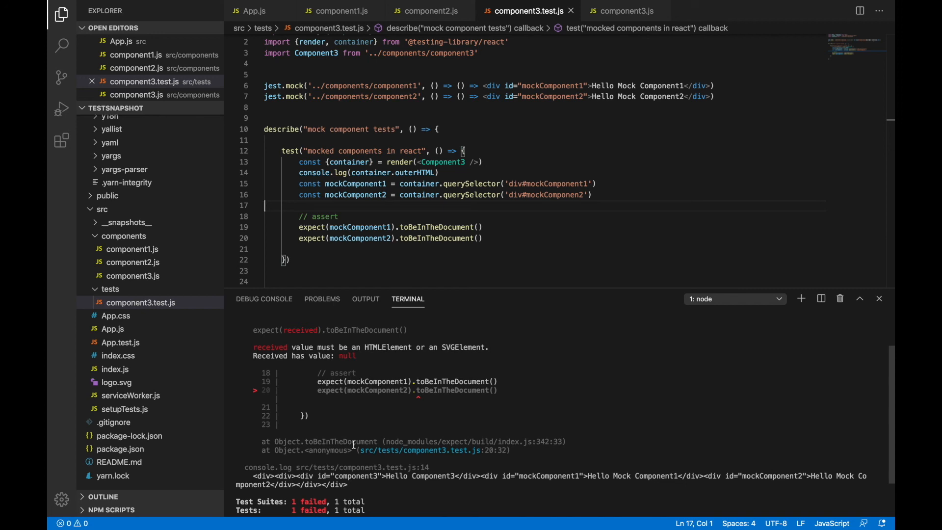
{"action": "left_click", "coordinate": [581, 195]}
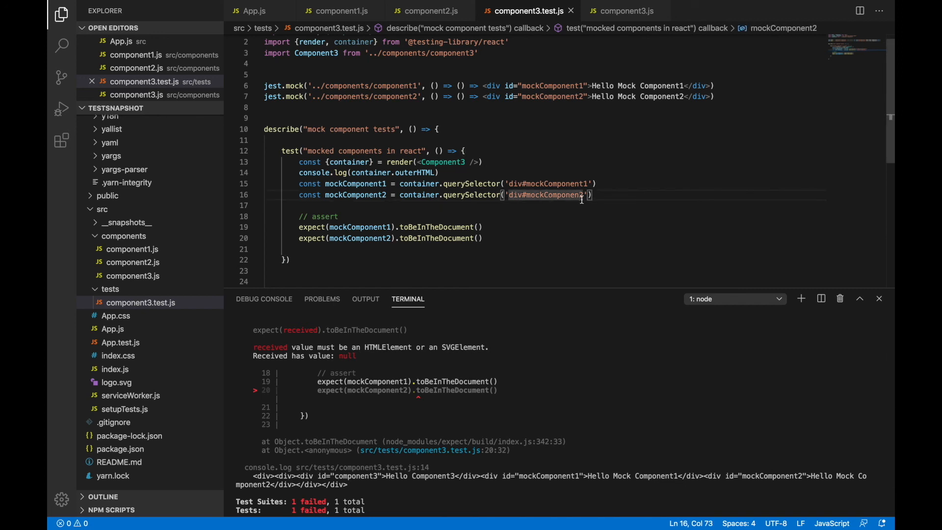
{"action": "type", "text": "t"}
{"action": "left_click", "coordinate": [465, 151]}
{"action": "key", "text": "ctrl+s"}
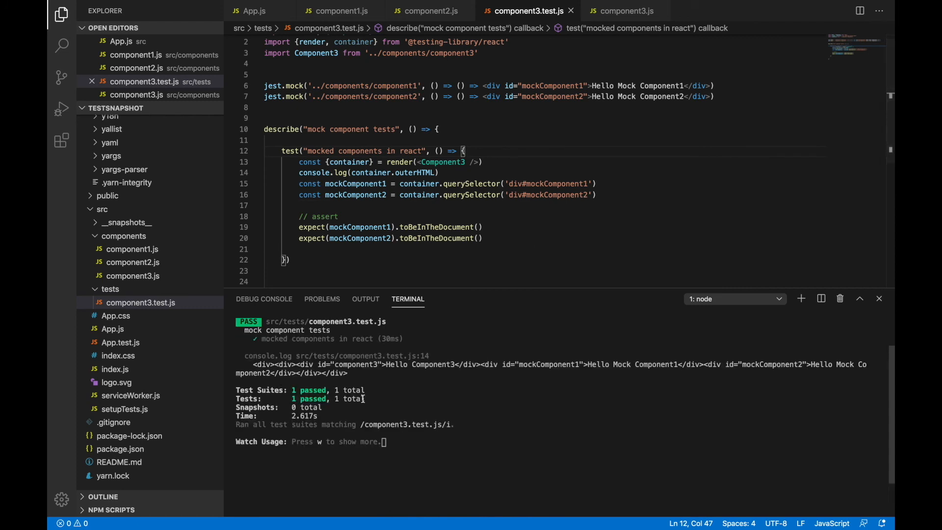
{"action": "left_click_drag", "start_coordinate": [326, 389], "coordinate": [331, 425]}
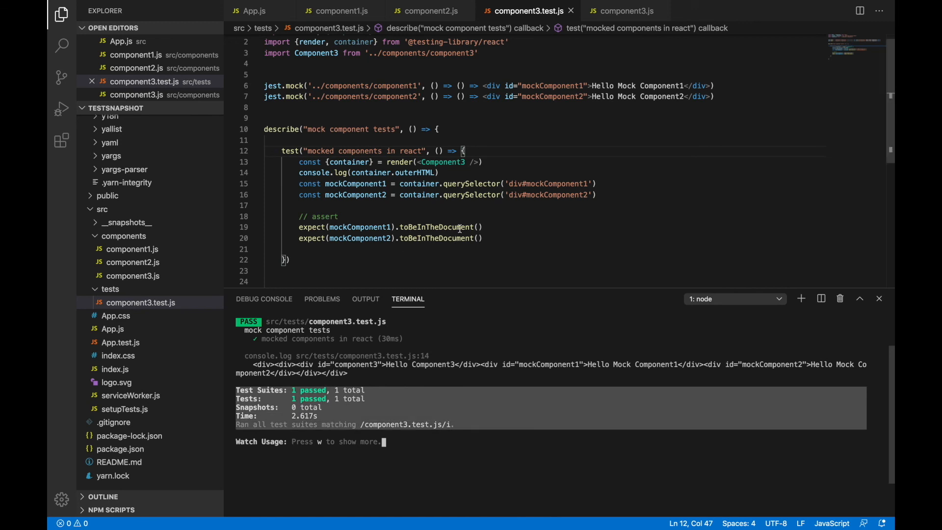
{"action": "left_click_drag", "start_coordinate": [250, 363], "coordinate": [577, 375]}
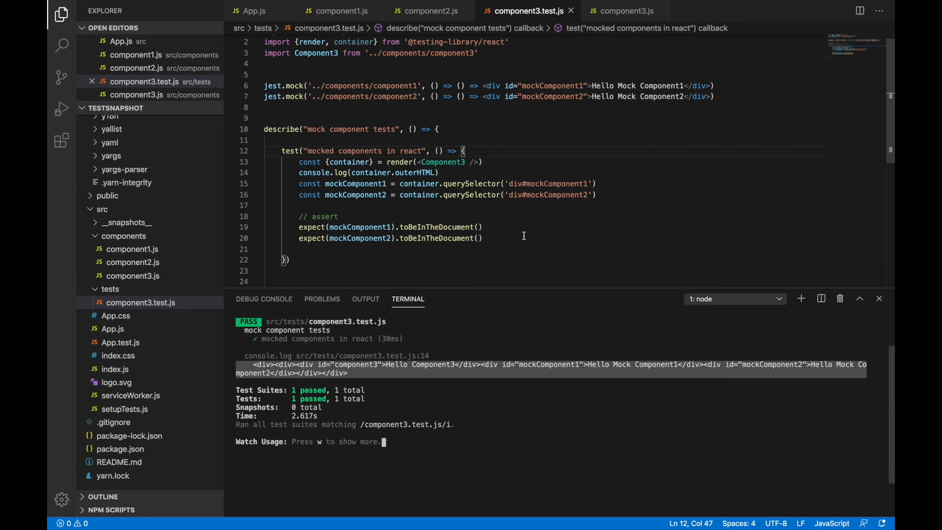
{"action": "left_click_drag", "start_coordinate": [264, 85], "coordinate": [265, 118]}
{"action": "scroll", "coordinate": [519, 118], "scroll_direction": "down", "scroll_amount": 5}
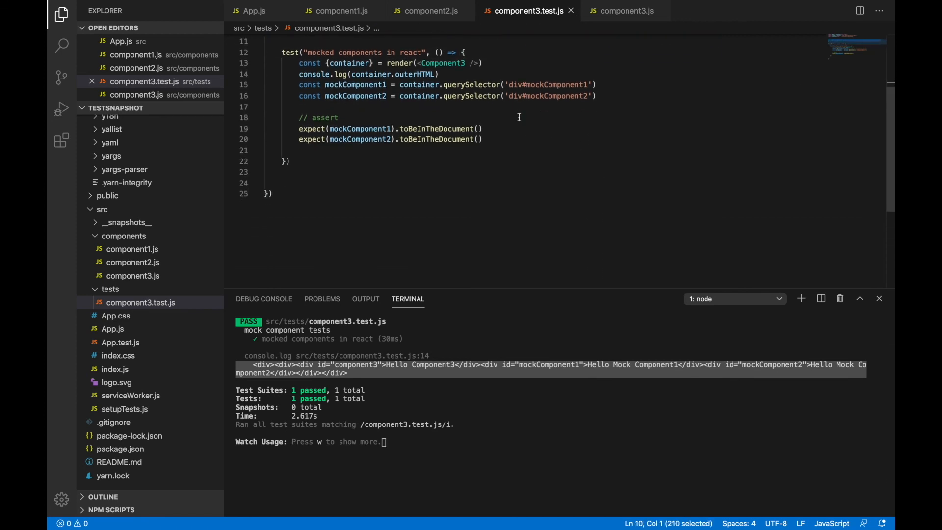
{"action": "scroll", "coordinate": [526, 155], "scroll_direction": "up", "scroll_amount": 5}
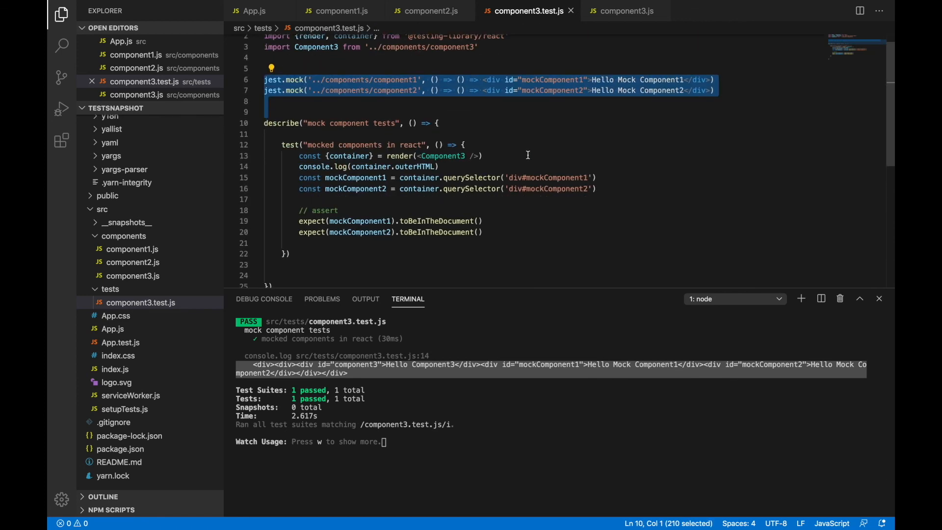